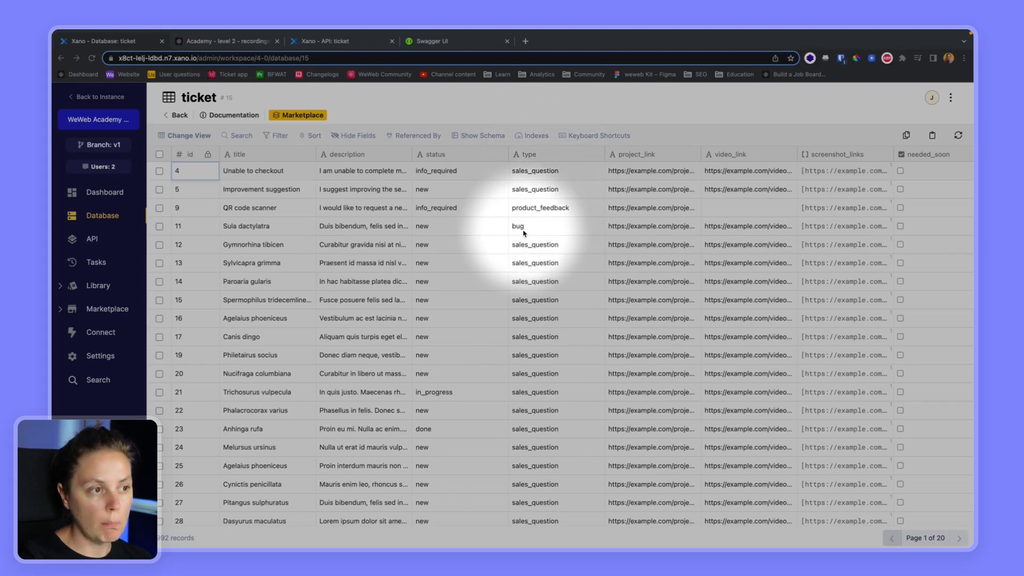
- Leave Xano's ticket table and bring up the WeWeb ticketing app's All tickets page
key("Escape")
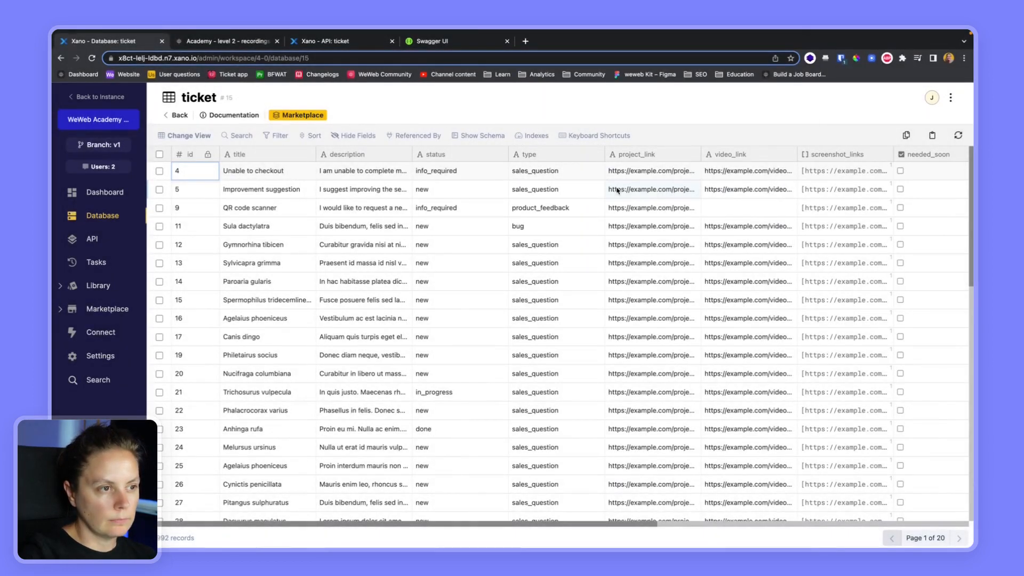
left_click(227, 42)
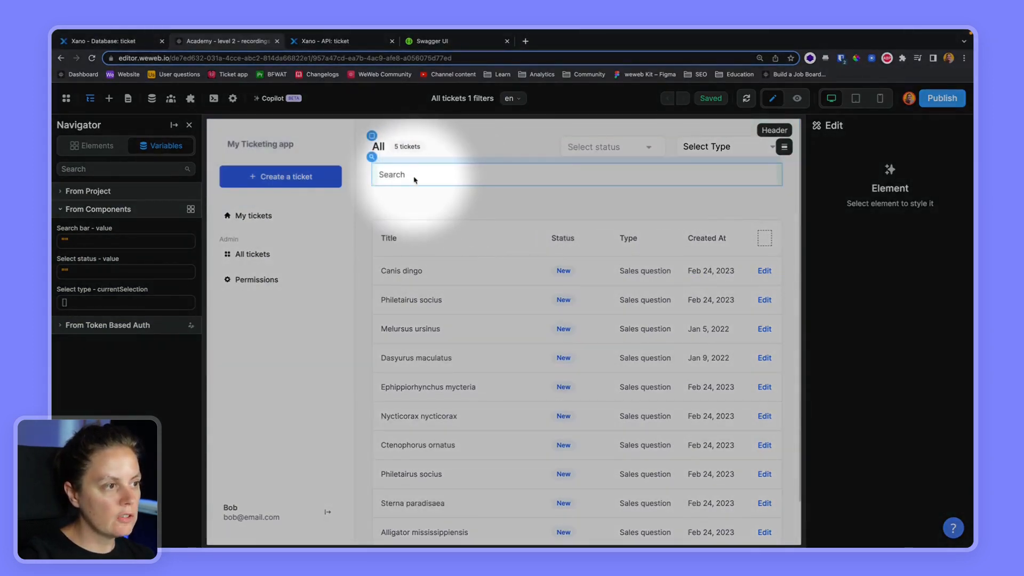
- In preview, filter tickets by search 'Melursus', status New, and types Product feedback and Sales question
left_click(797, 98)
left_click(437, 174)
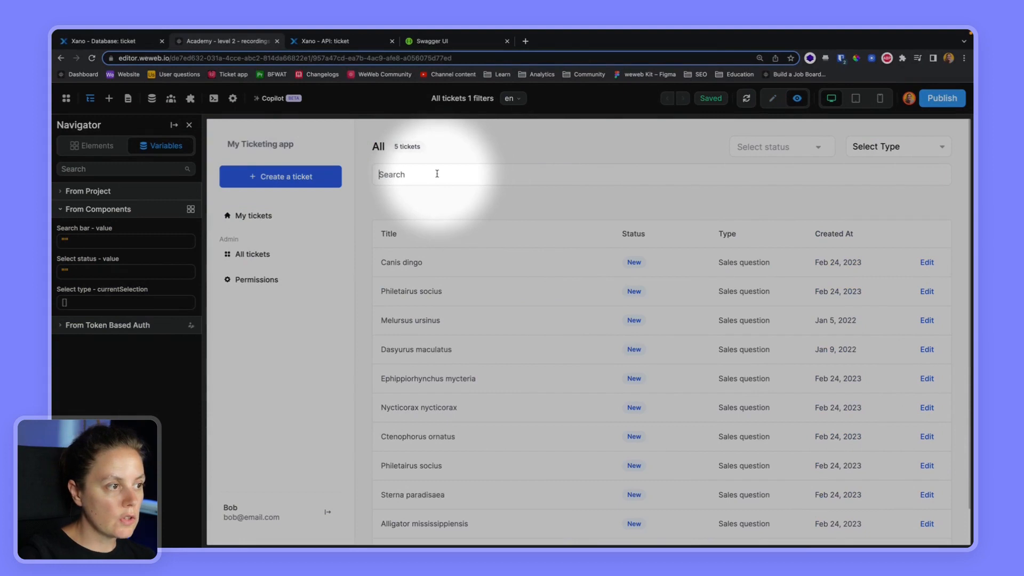
type("Melursus")
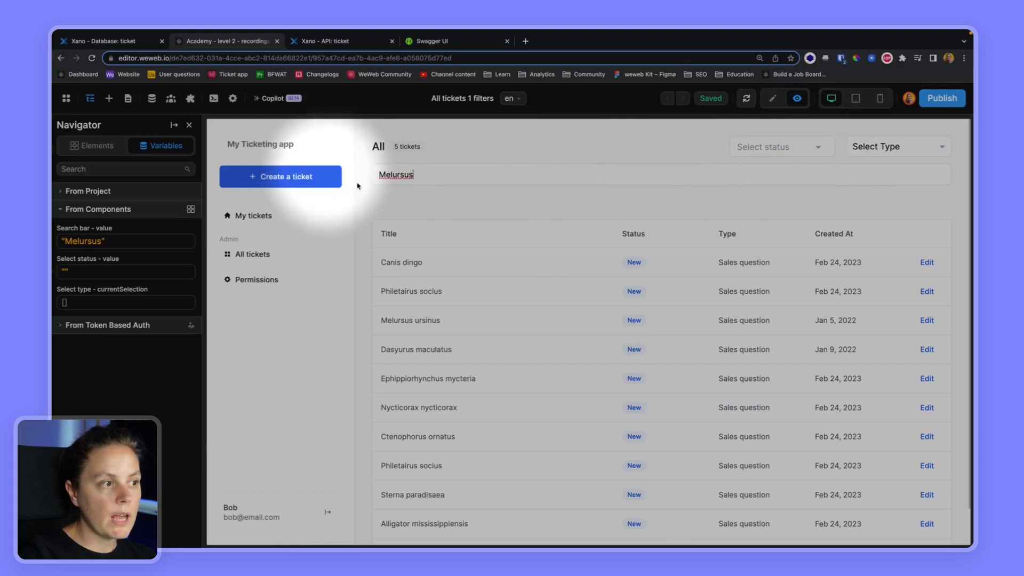
left_click(766, 149)
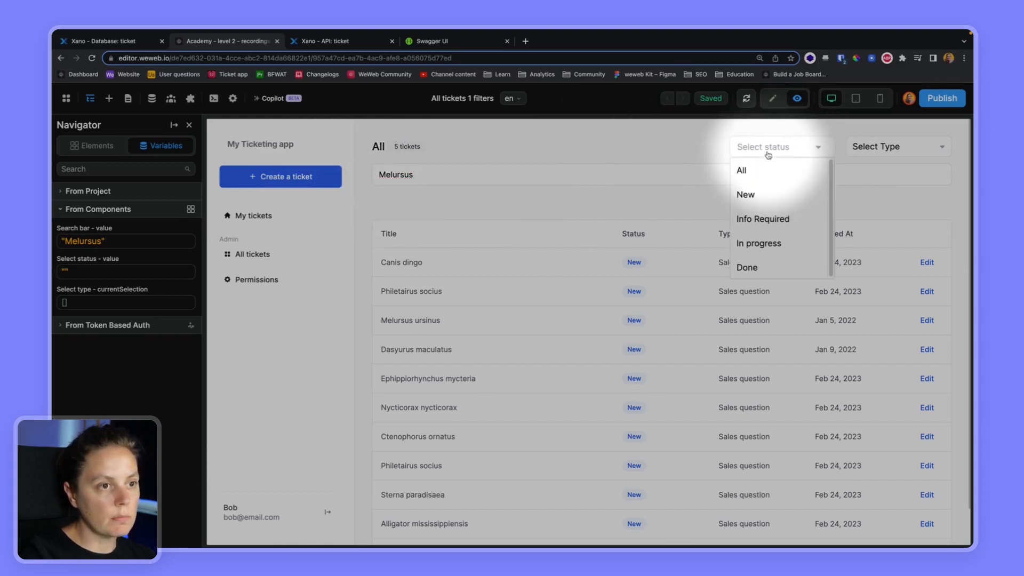
left_click(745, 194)
left_click(859, 152)
left_click(872, 185)
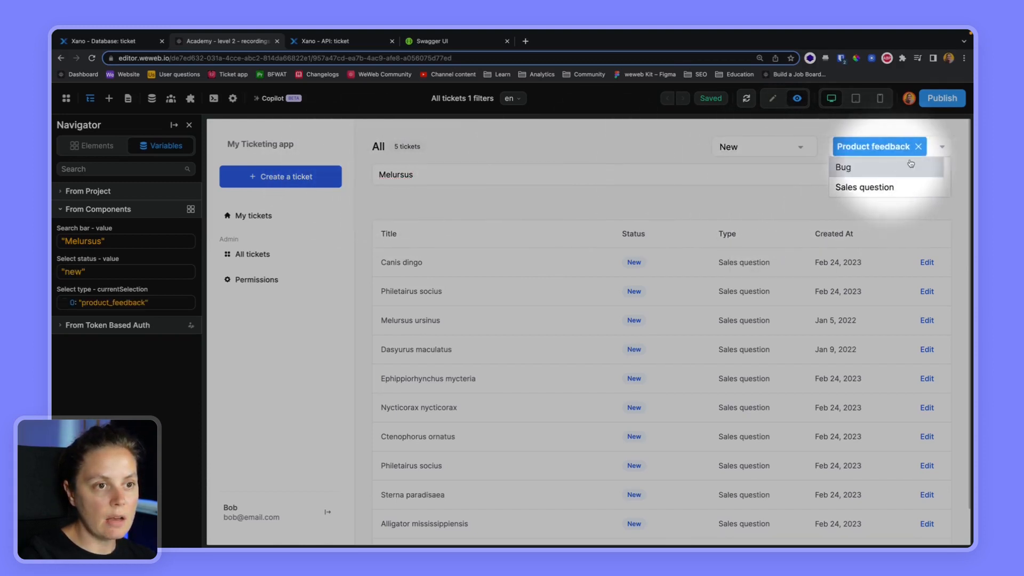
left_click(876, 186)
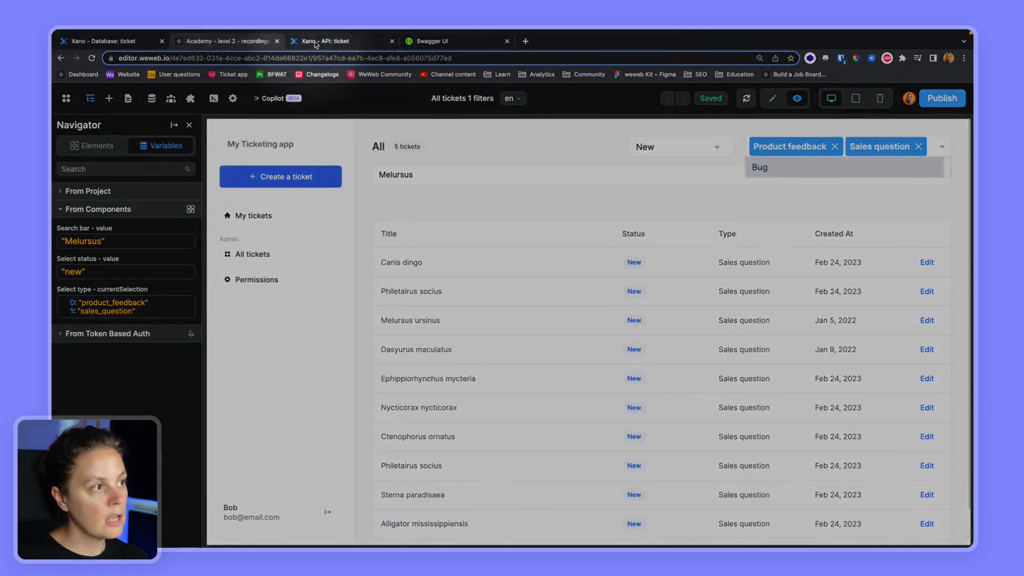
- Inspect the /ticket endpoint's search input settings and compare them with WeWeb's search filter value
left_click(336, 41)
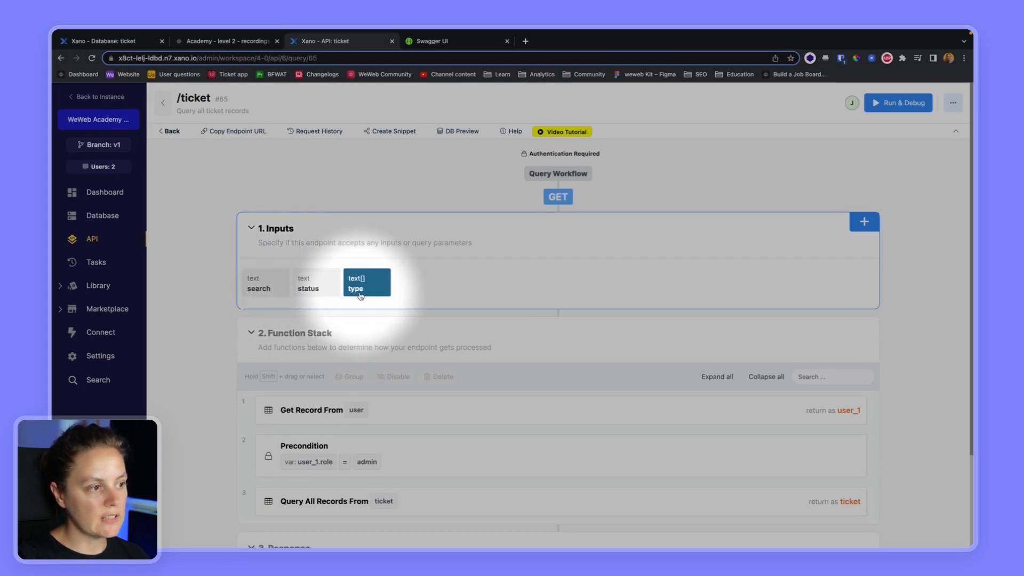
left_click(257, 287)
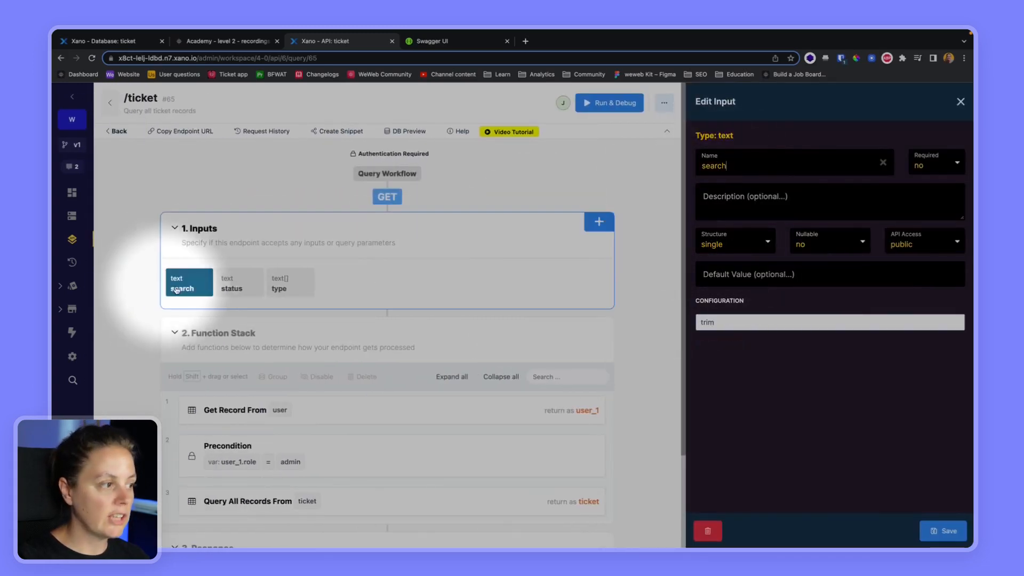
left_click(227, 41)
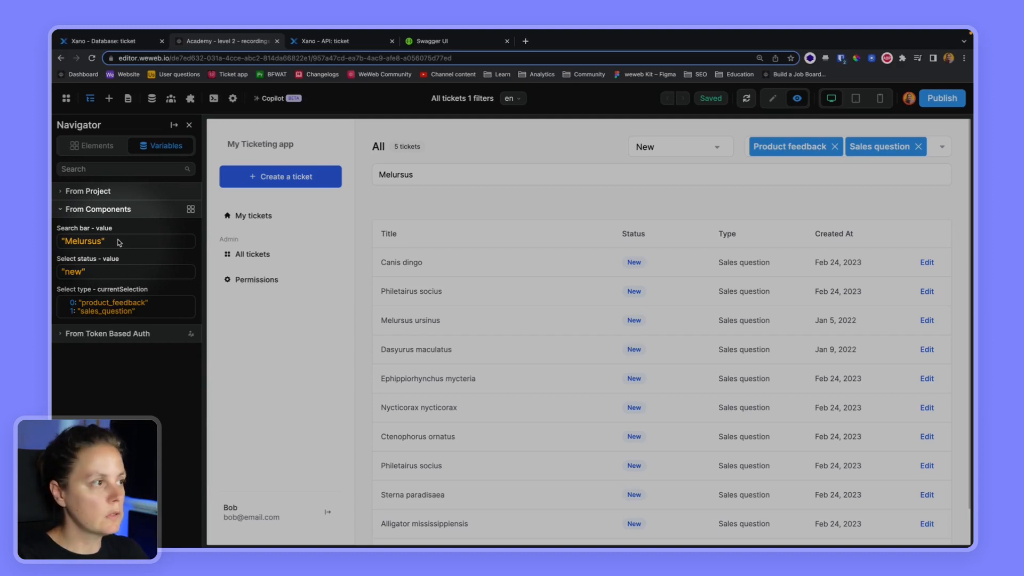
- Compare the status input with WeWeb's status value, then view the ticket table's status values
left_click(323, 41)
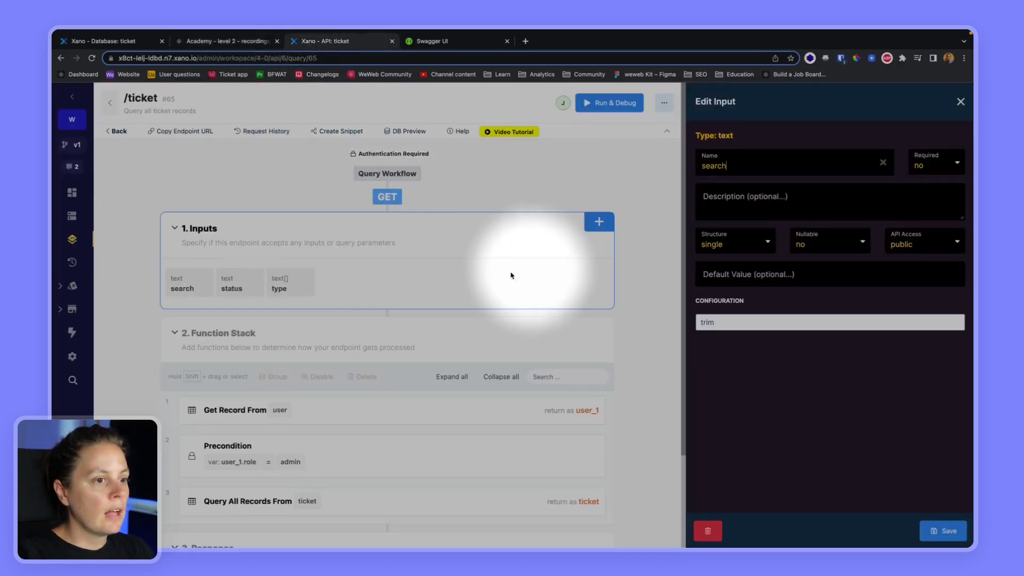
left_click(229, 285)
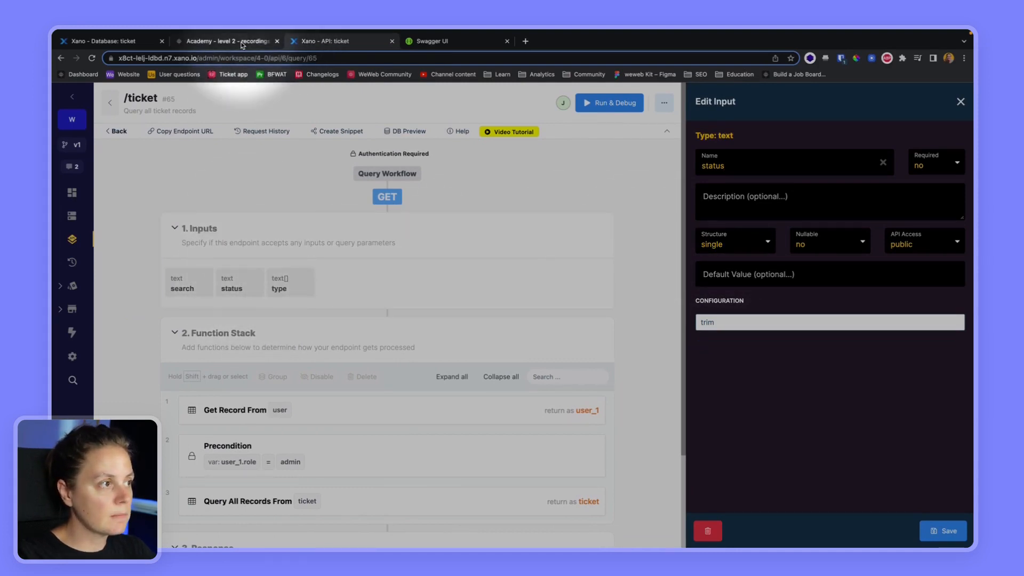
left_click(224, 41)
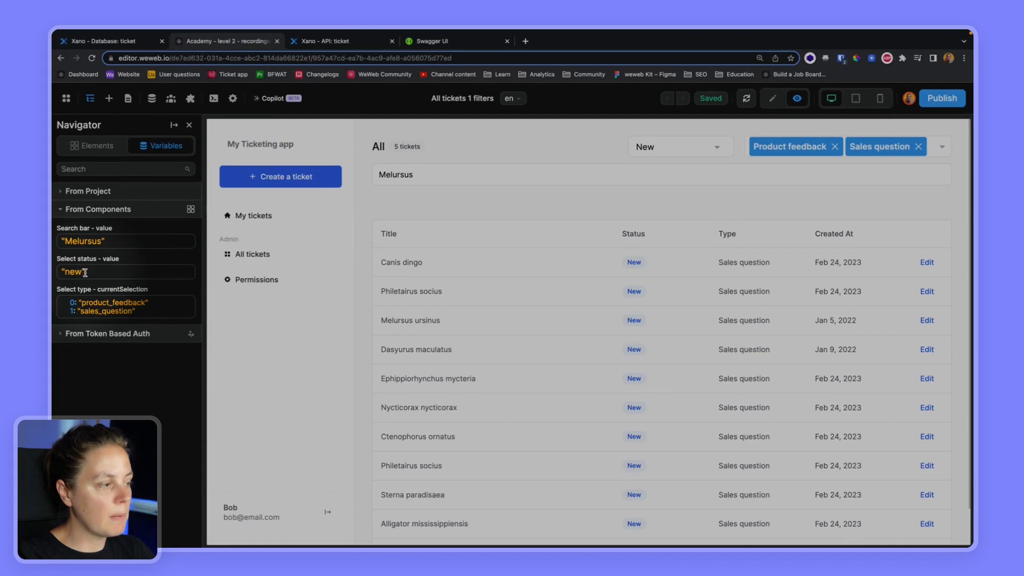
left_click(119, 47)
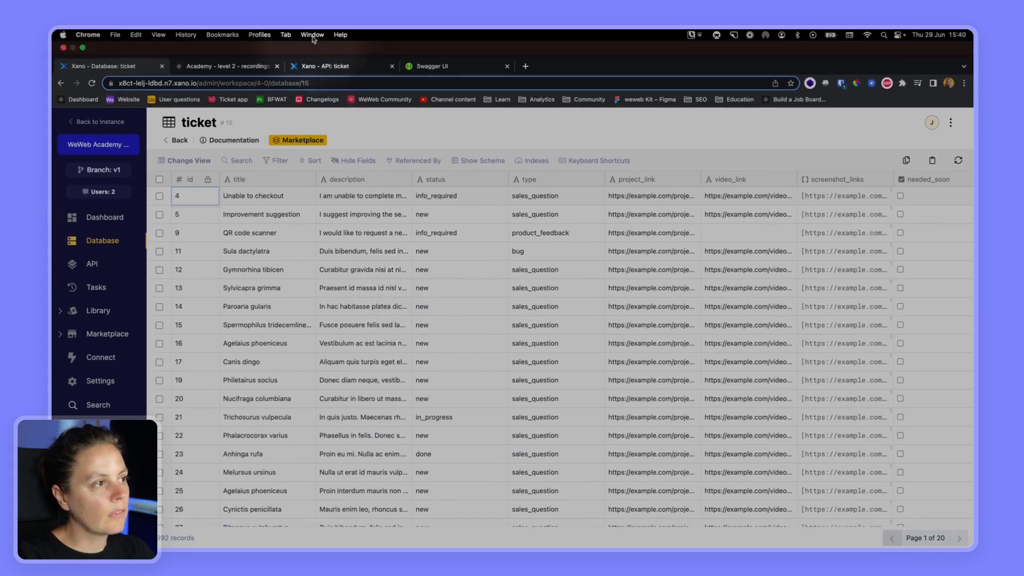
- Confirm the type input is a text list matching WeWeb's type values like product_feedback, then close its settings
left_click(324, 41)
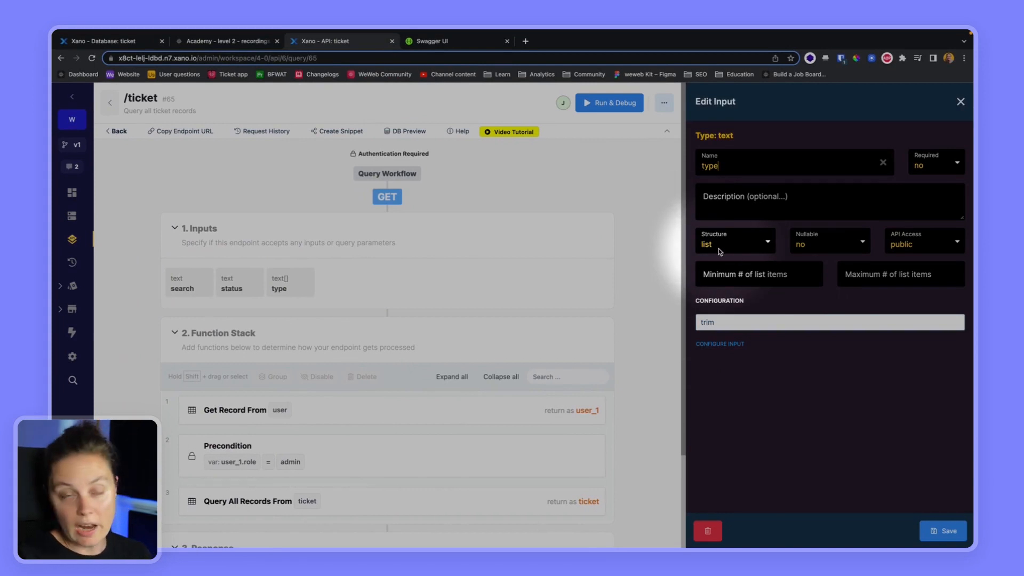
left_click(224, 41)
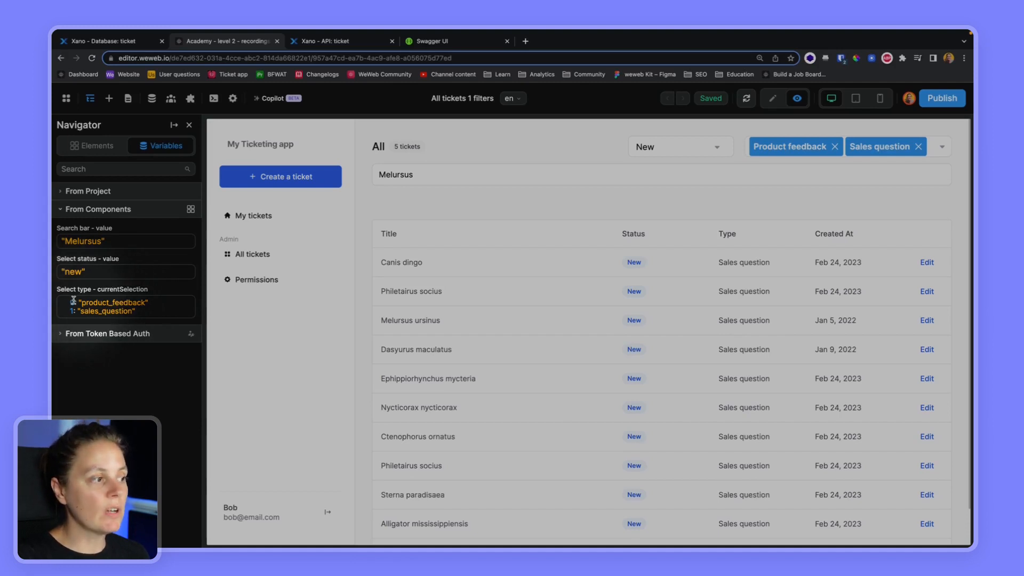
left_click_drag(78, 302, 148, 303)
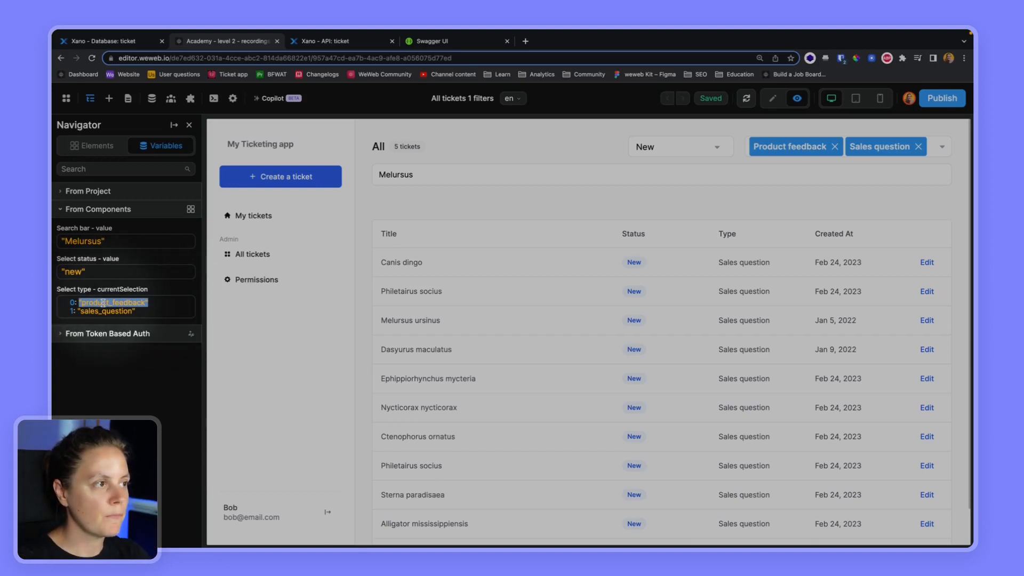
left_click(322, 41)
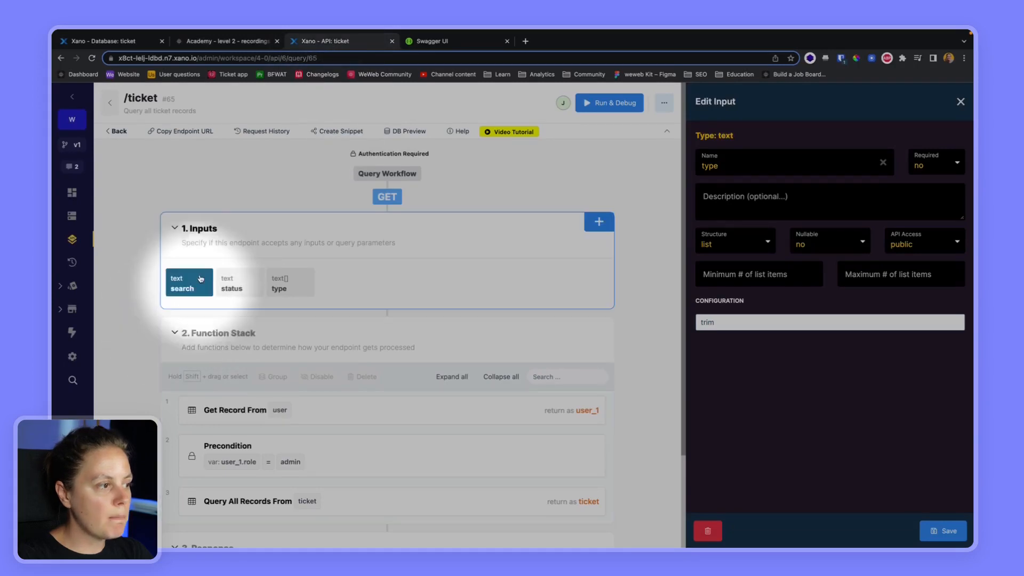
left_click(961, 101)
scroll(313, 370, "down", 3)
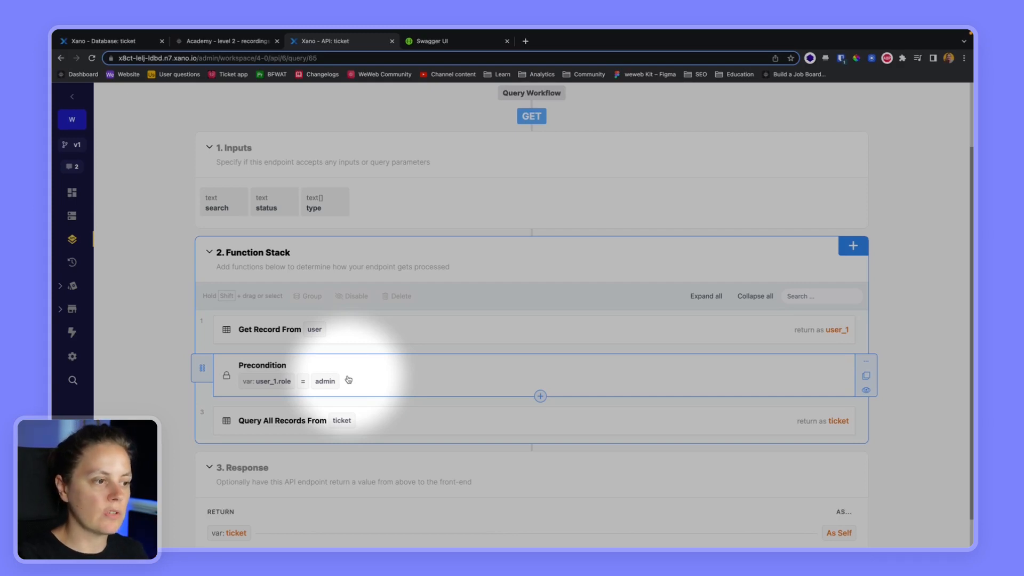
- Open Query All Records' custom search conditions and compare them against the ticket table's fields
left_click(274, 425)
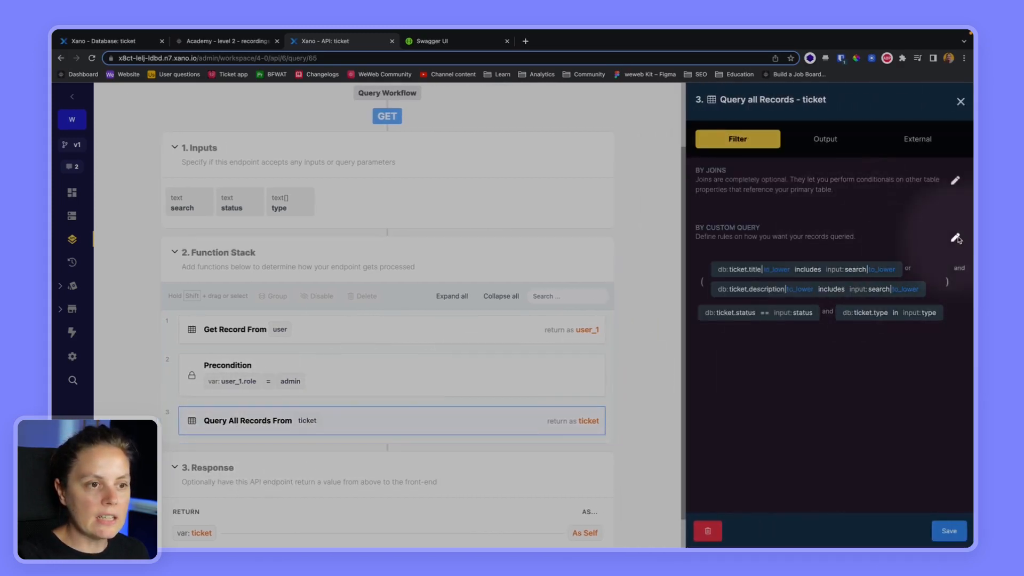
left_click(955, 237)
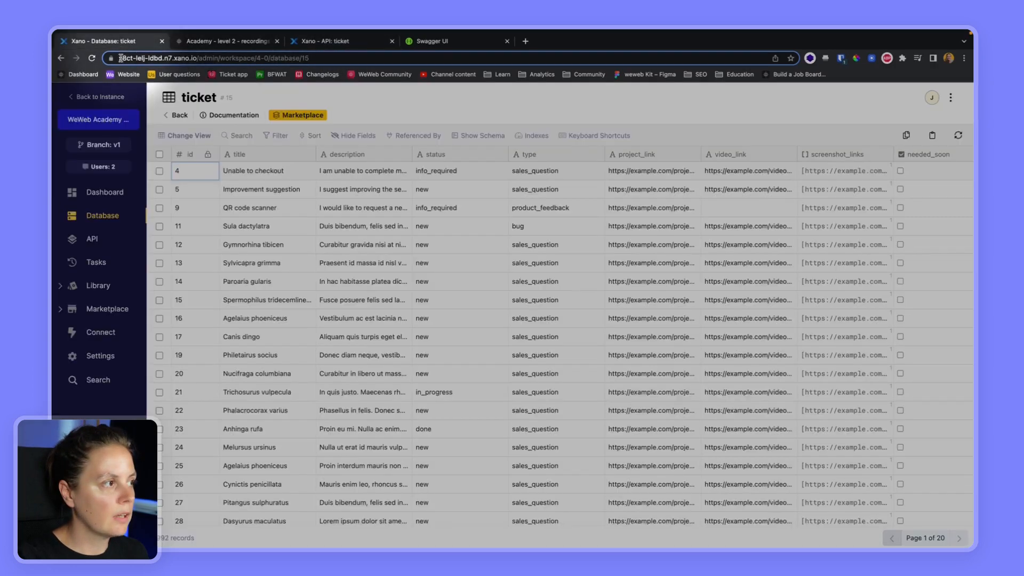
left_click(99, 41)
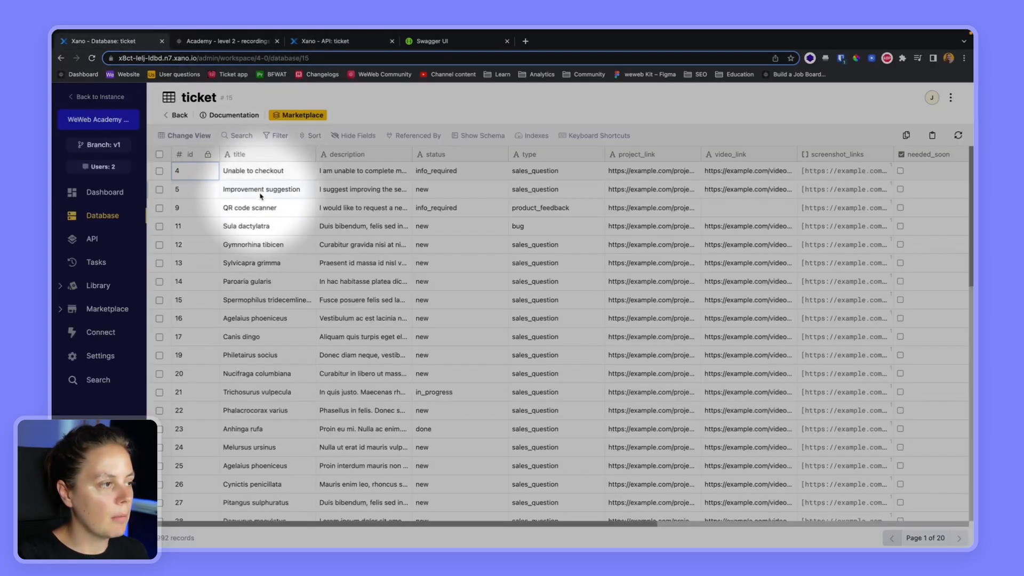
left_click(320, 42)
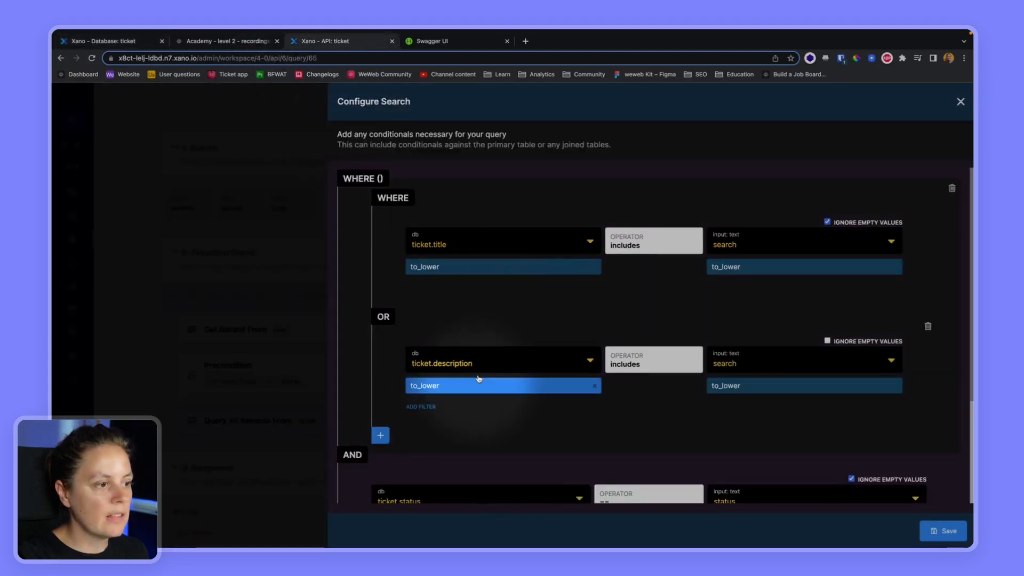
left_click(128, 41)
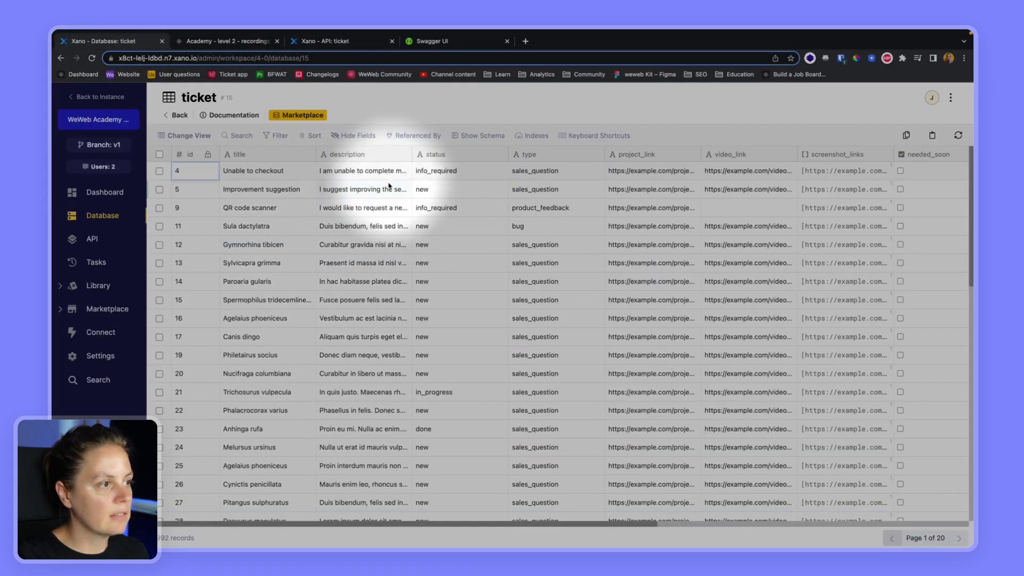
left_click(324, 41)
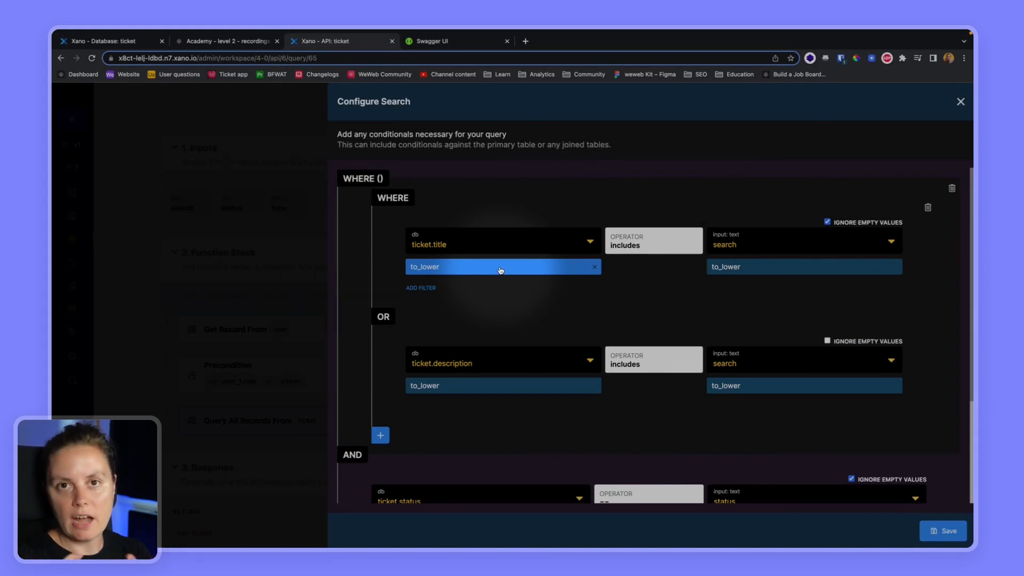
- Review the title/description, status and type conditions, then close the search and query panels
scroll(501, 271, "down", 5)
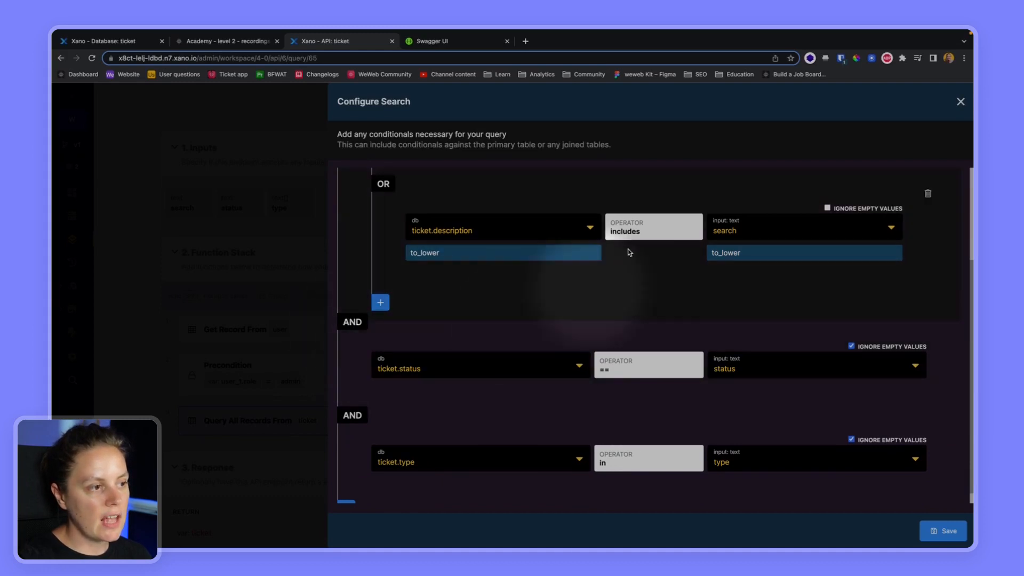
scroll(498, 231, "up", 5)
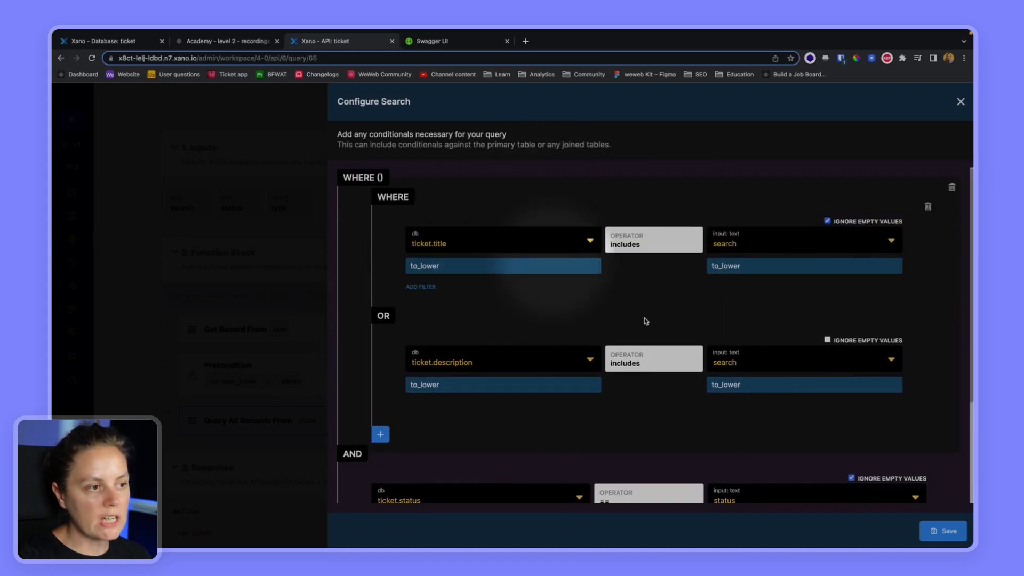
scroll(496, 316, "down", 4)
scroll(495, 313, "down", 1)
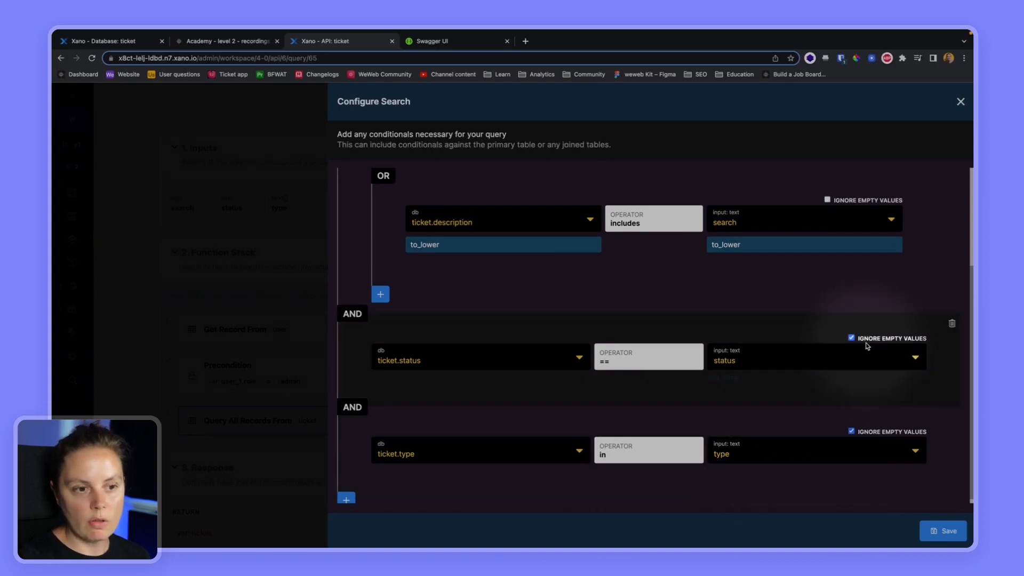
scroll(867, 347, "up", 5)
left_click(960, 102)
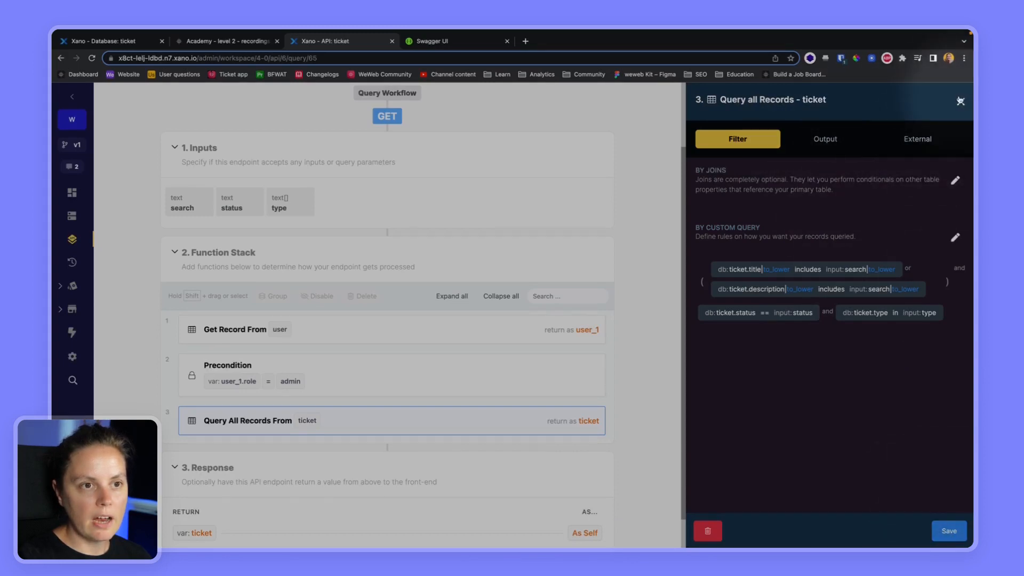
left_click(960, 101)
- Run the /ticket endpoint in Run & Debug with empty inputs and review the full ticket list
scroll(896, 286, "up", 2)
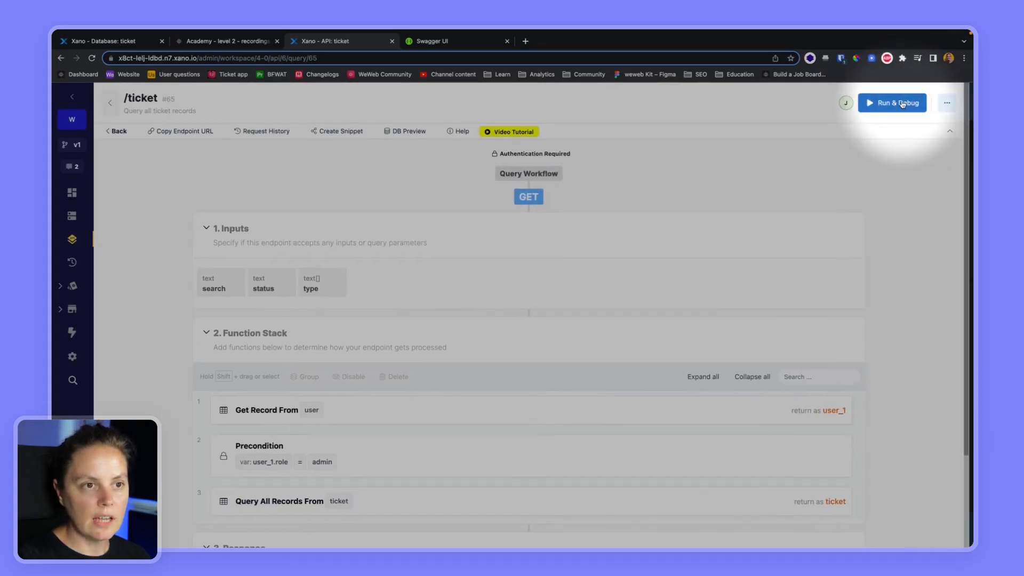
left_click(902, 104)
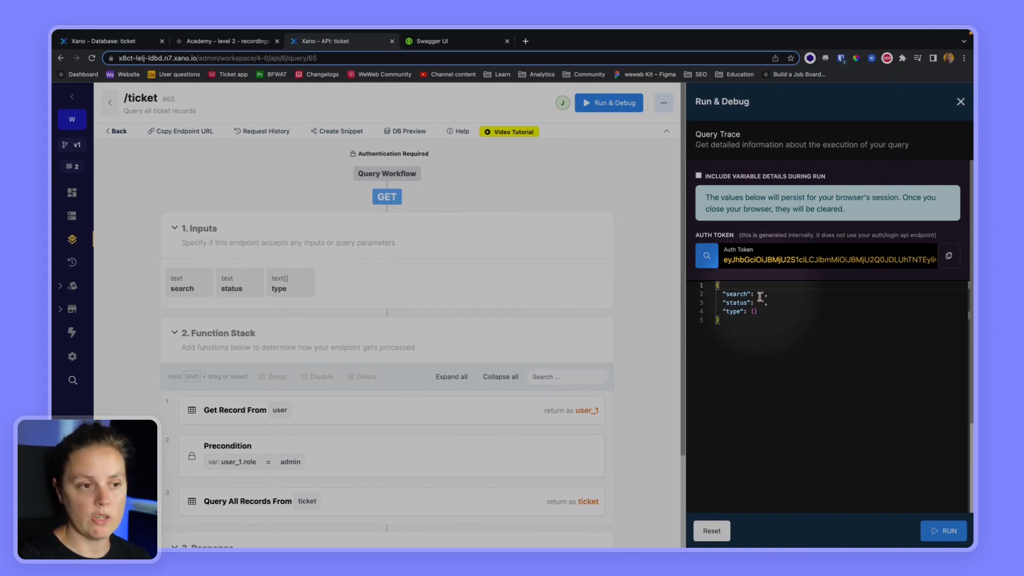
left_click(943, 532)
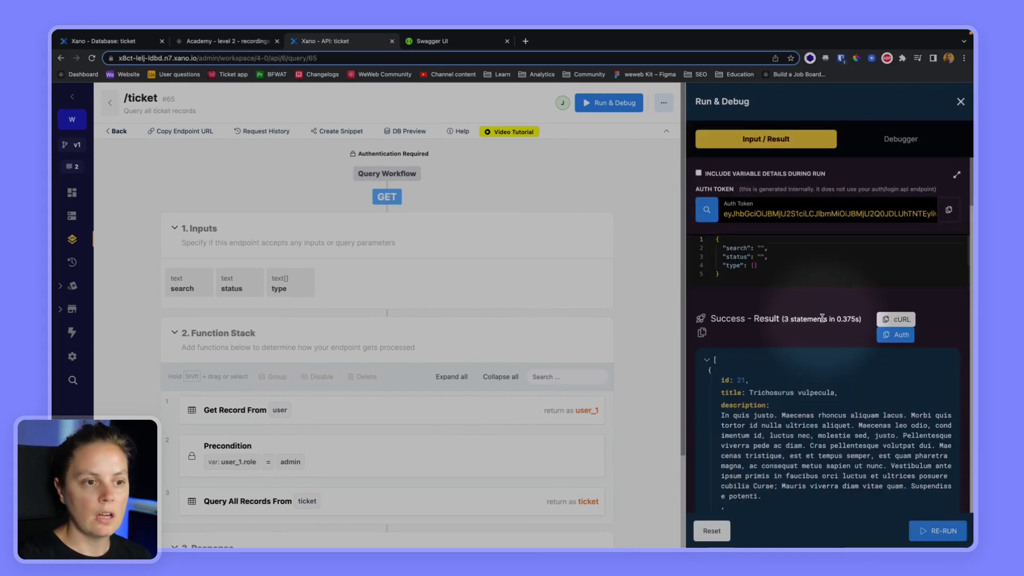
scroll(733, 496, "down", 20)
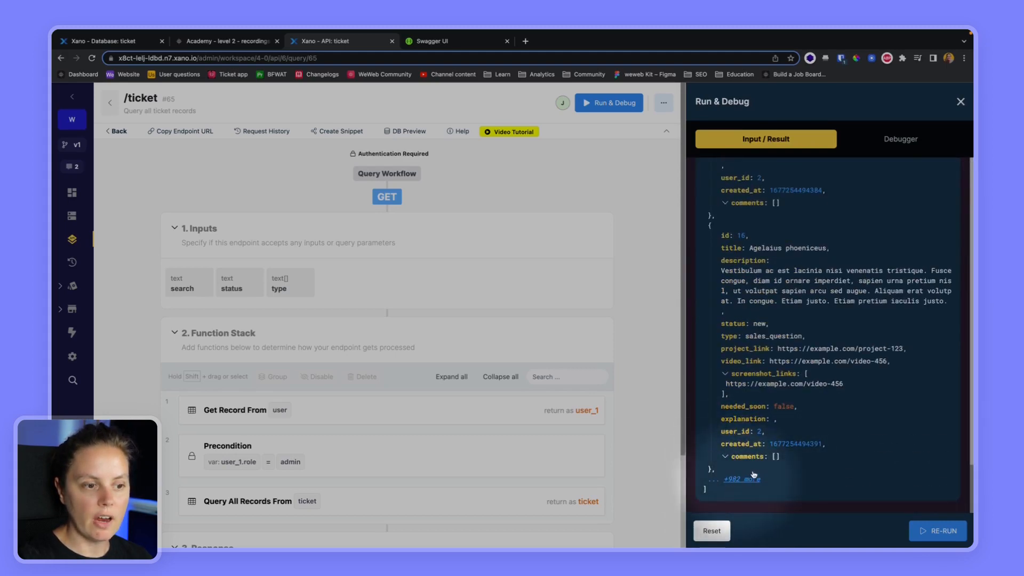
scroll(798, 428, "up", 20)
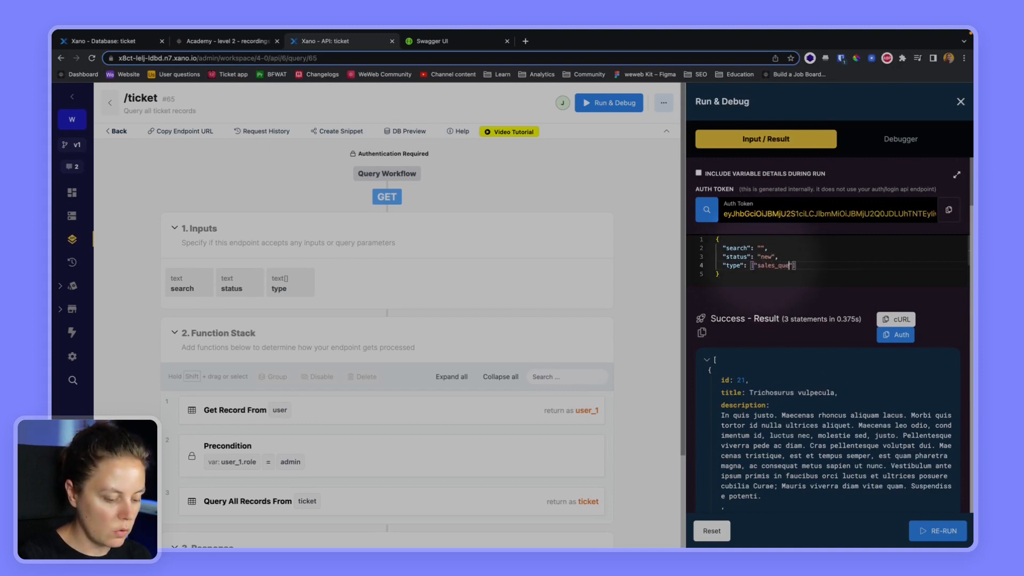
- Re-run with status "new" and type ["sales_question"], checking results are new sales_question tickets
left_click(938, 530)
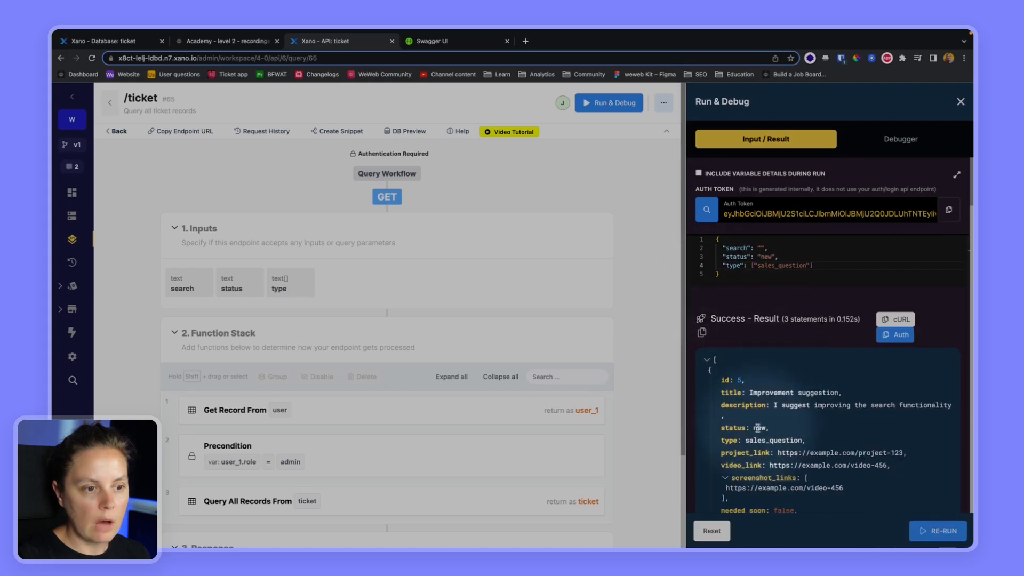
left_click_drag(752, 428, 779, 430)
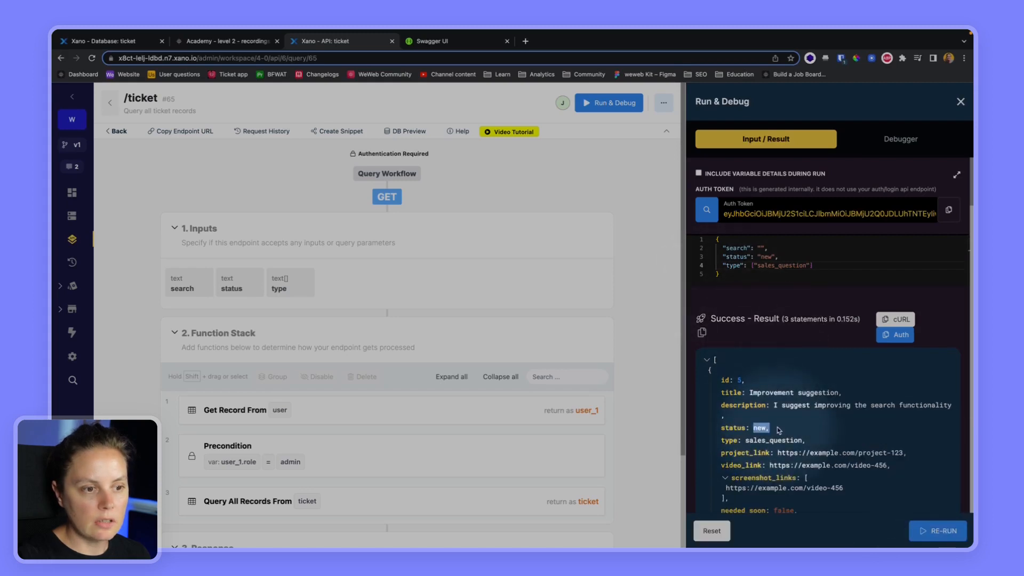
double_click(745, 441)
scroll(739, 432, "down", 5)
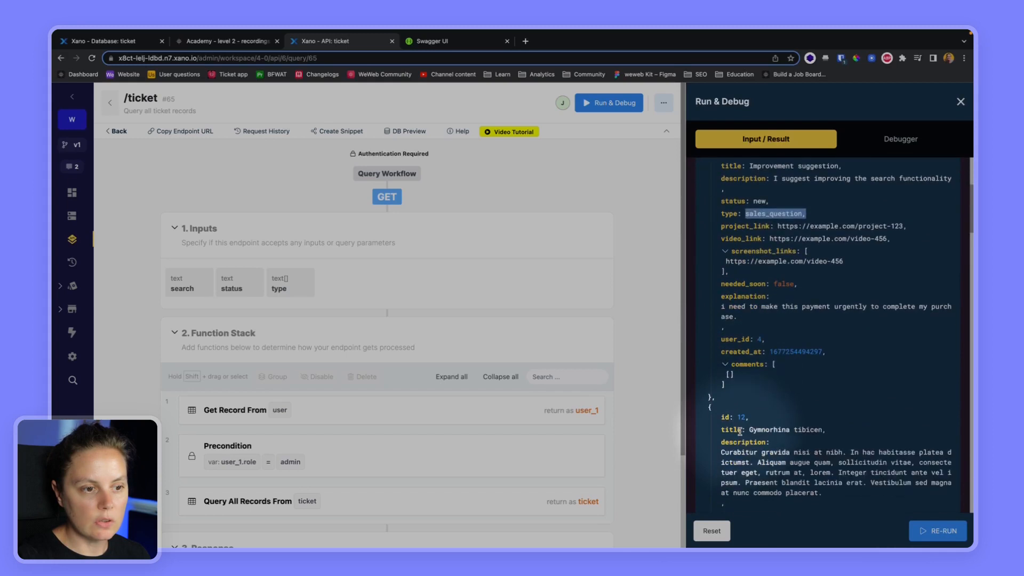
scroll(739, 432, "down", 6)
scroll(790, 306, "up", 11)
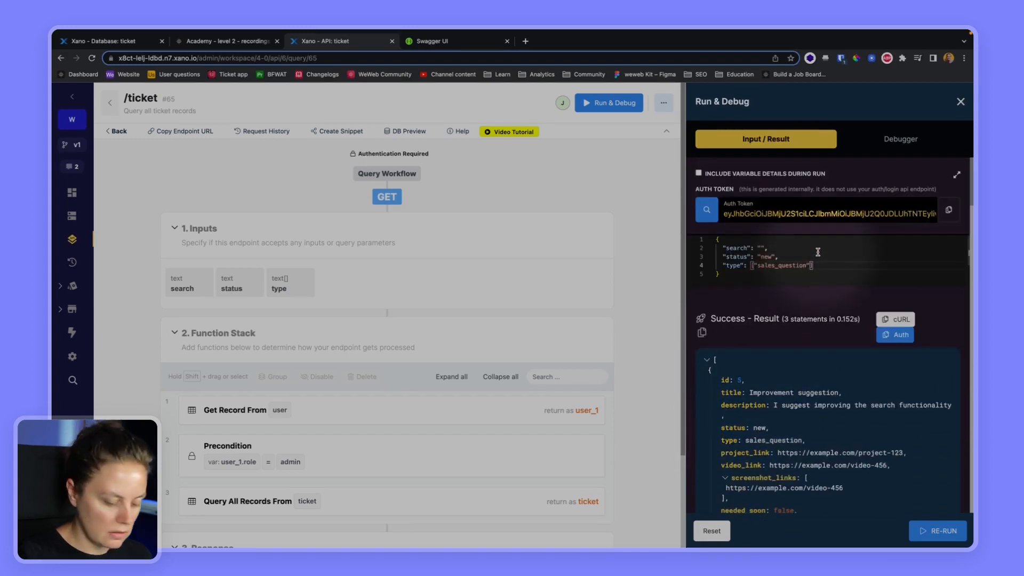
- Add "bug" to the type list, re-run, and confirm new bug tickets also return
type("\"bug")
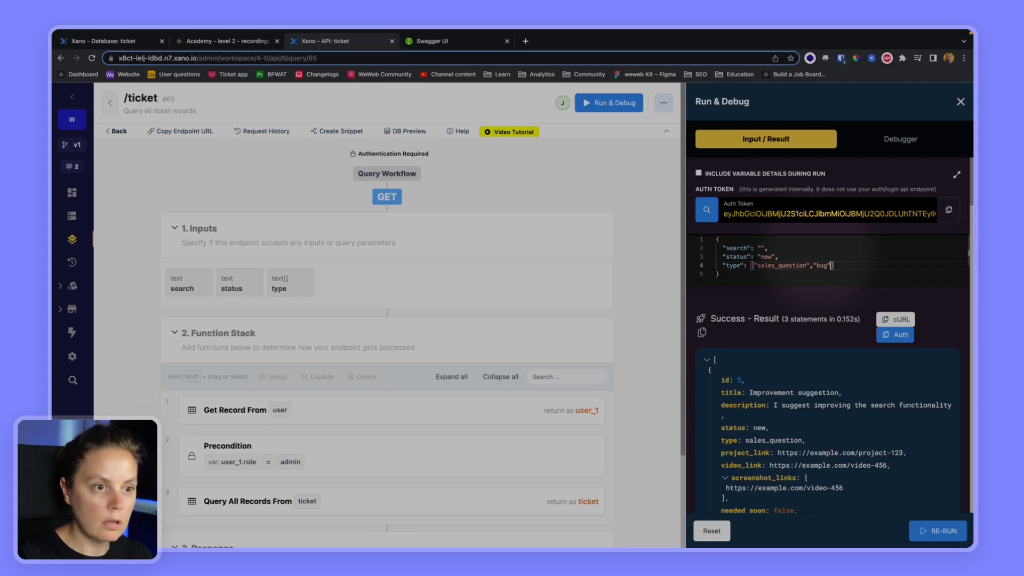
left_click(938, 531)
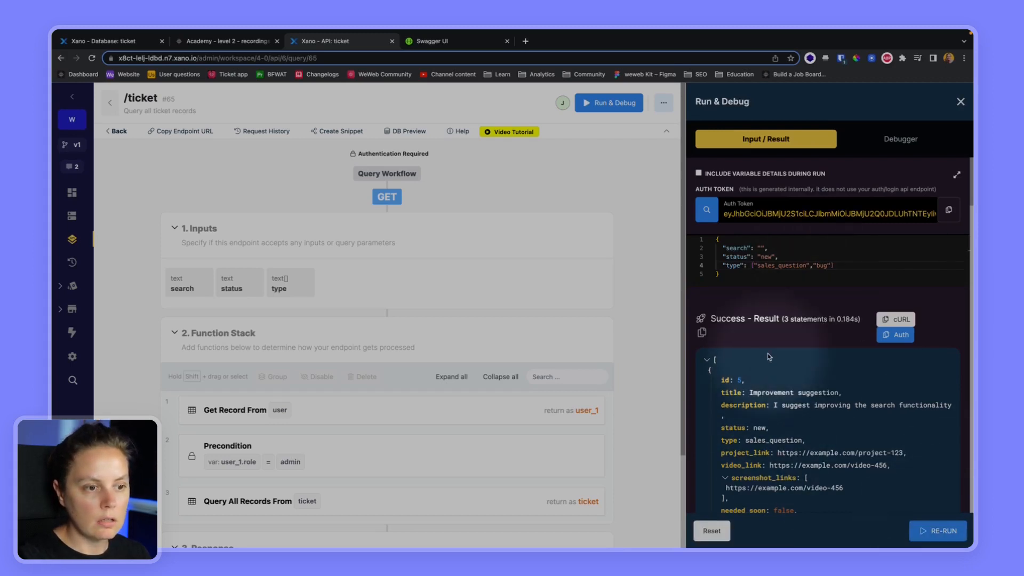
scroll(767, 356, "down", 6)
scroll(767, 395, "down", 1)
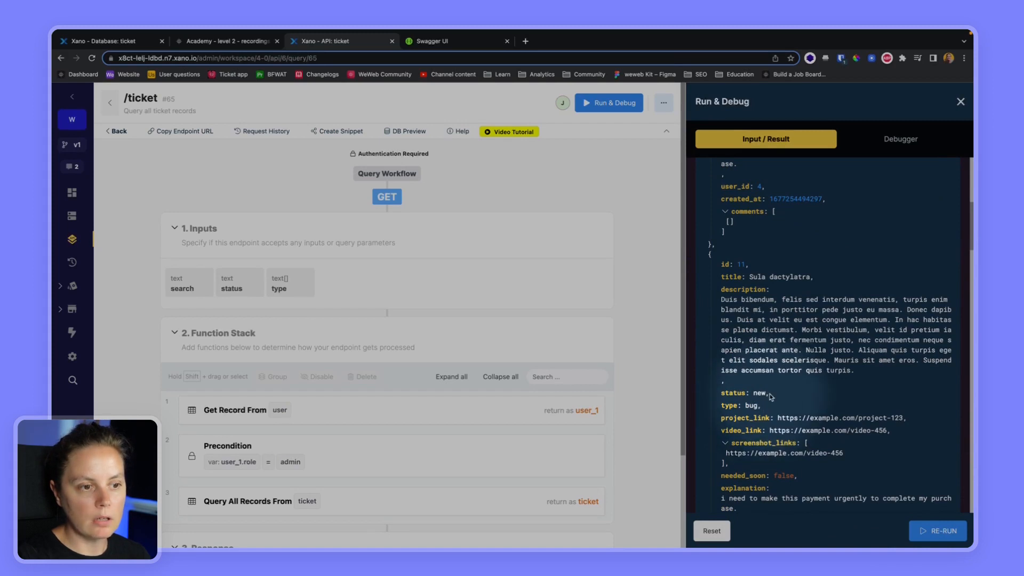
triple_click(754, 391)
scroll(754, 391, "up", 8)
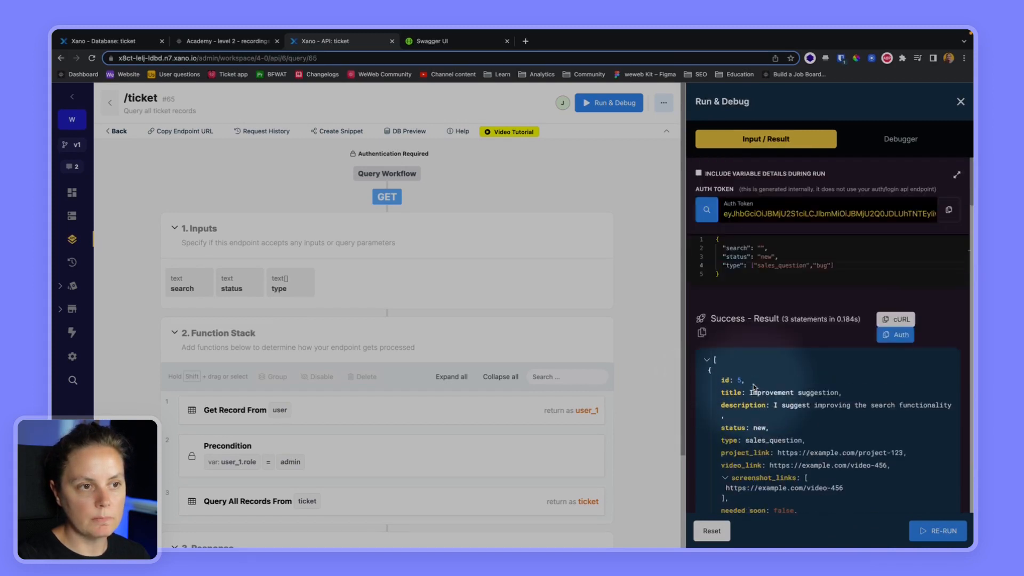
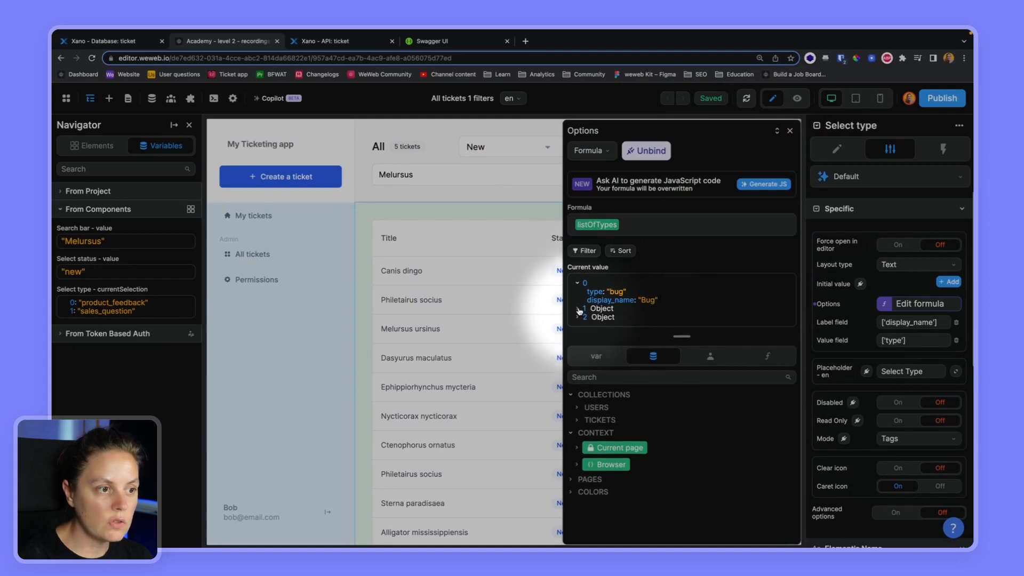
- Expand the remaining ticket types in the options preview, then view the Xano ticket table
left_click(579, 334)
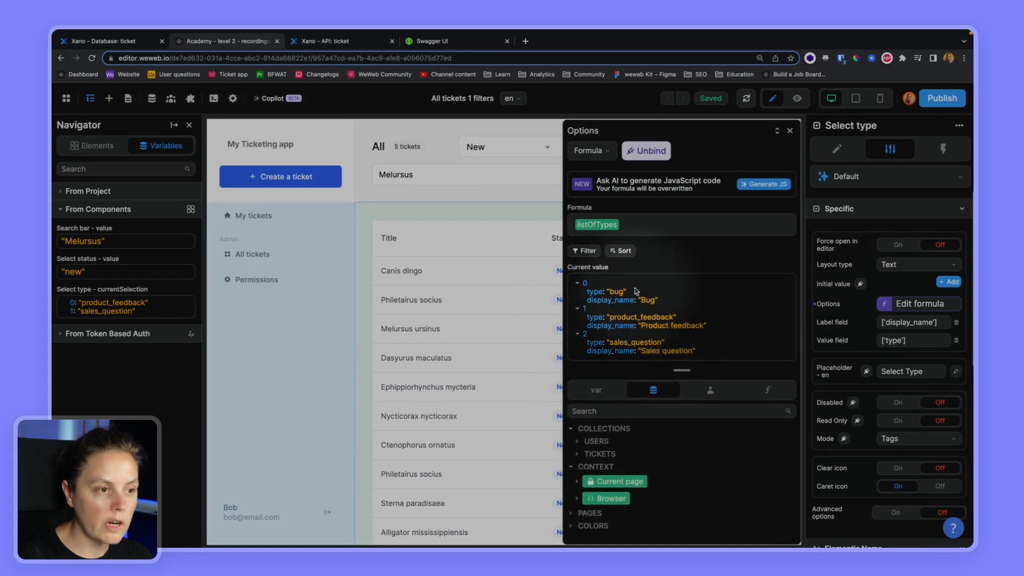
left_click_drag(630, 293, 608, 341)
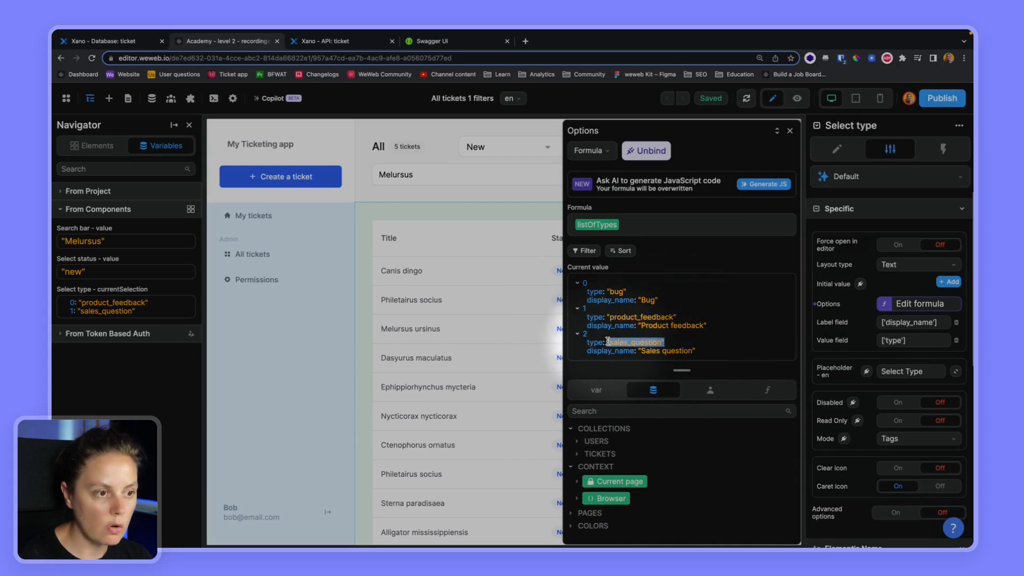
left_click(107, 41)
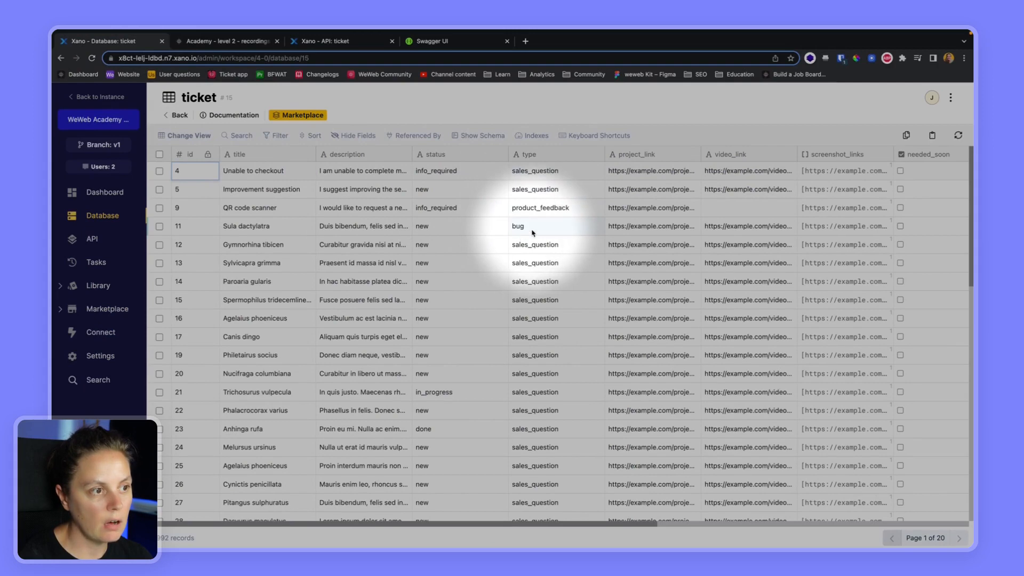
- Check the Xano /ticket endpoint's search, status and type inputs, then show WeWeb's data collections
left_click(319, 41)
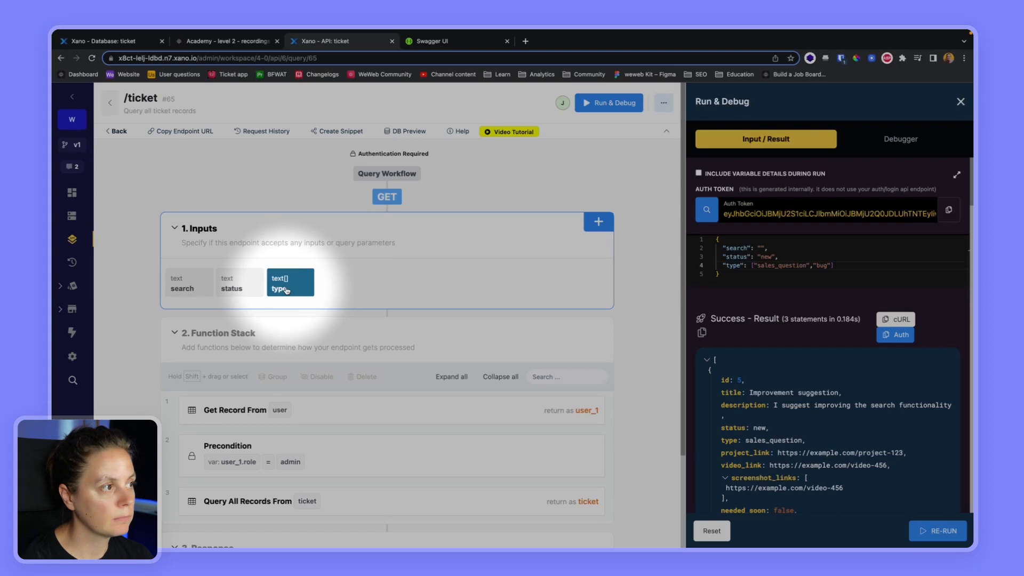
left_click(226, 41)
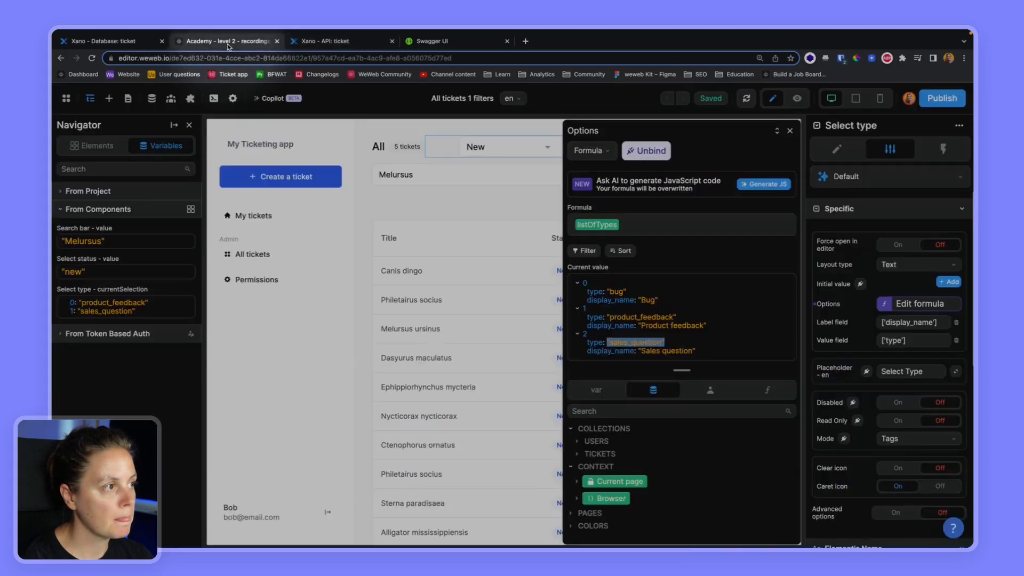
left_click(152, 100)
- Create a REST API collection 'Admin – All tickets' in the Tickets folder
left_click(230, 144)
left_click(290, 189)
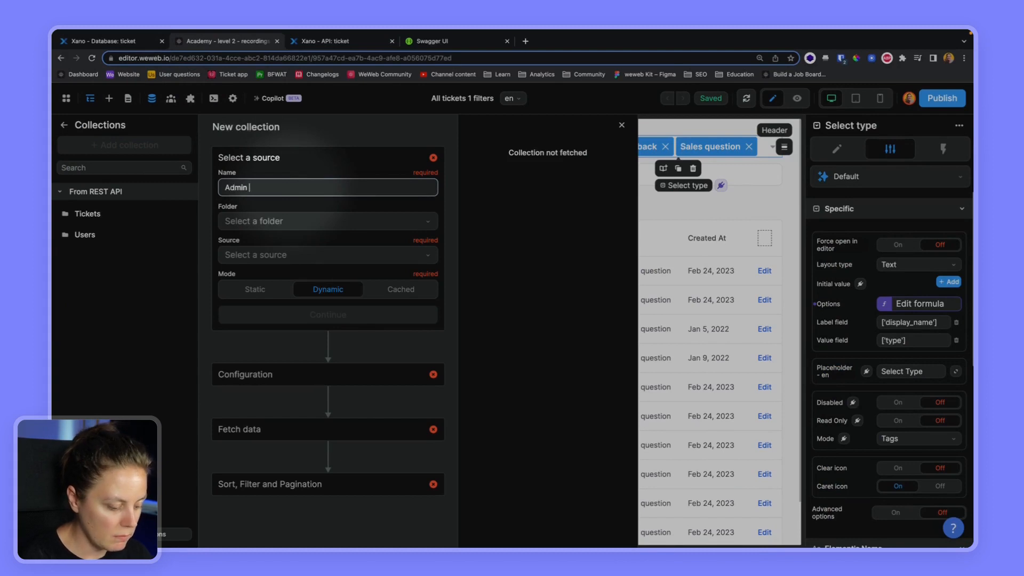
type("Admin – All ticket")
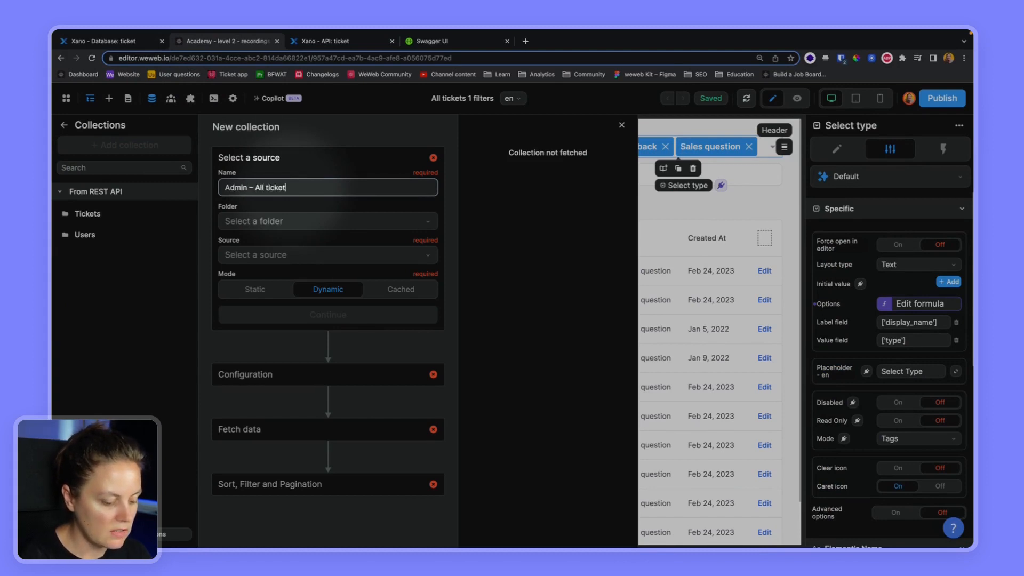
type("s")
left_click(267, 221)
left_click(267, 263)
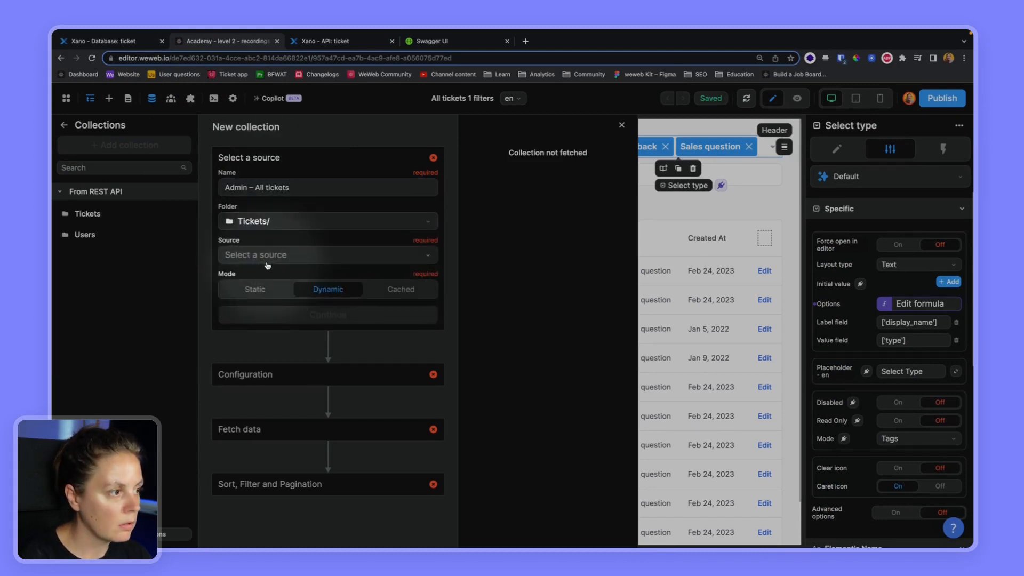
left_click(267, 254)
left_click(266, 277)
left_click(320, 316)
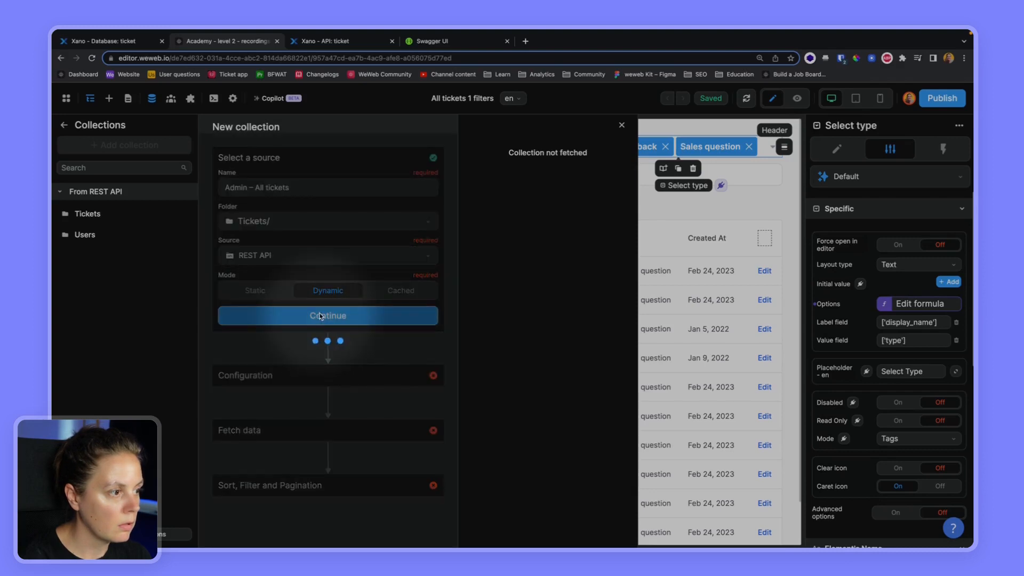
- Paste the Xano ticket endpoint URL into the collection's URL field, then clear it again
left_click(320, 41)
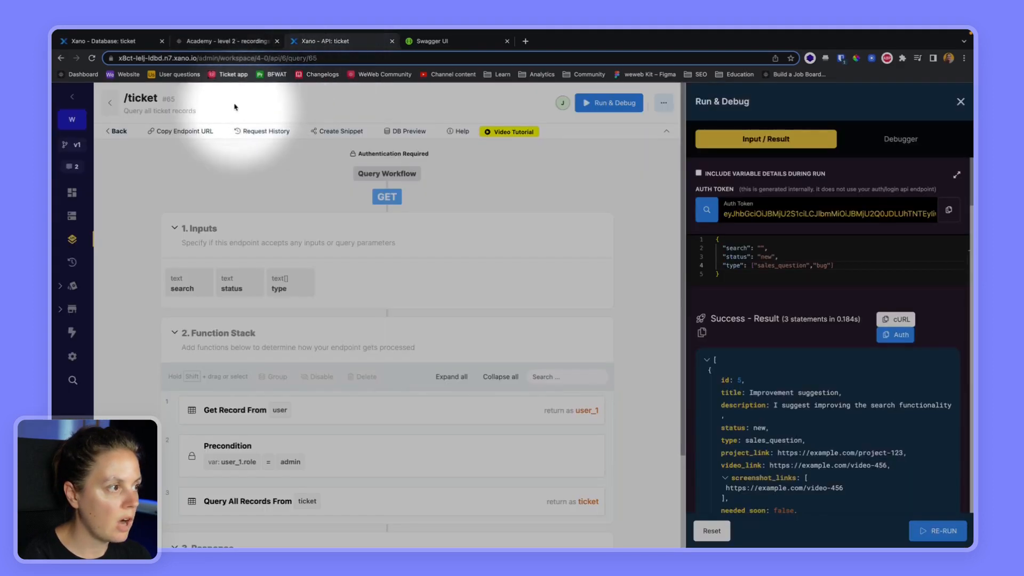
left_click(212, 130)
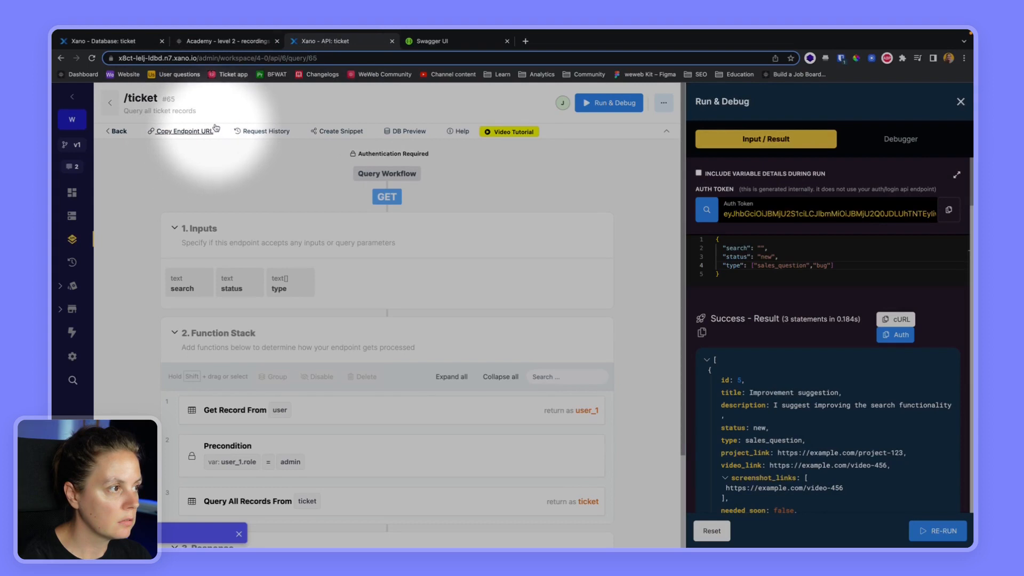
left_click(248, 46)
left_click(251, 305)
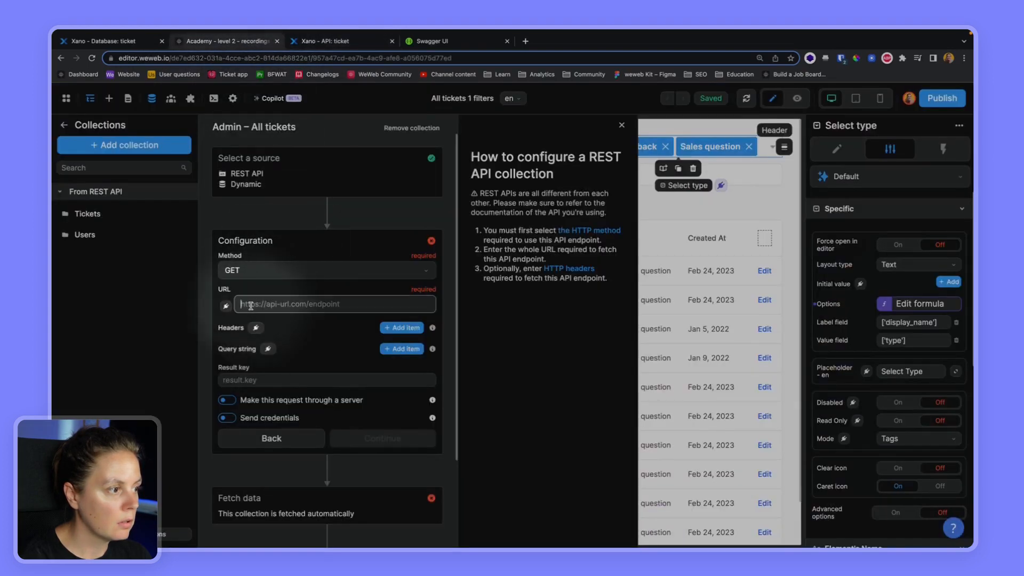
type("https://x8ct-lelj-ldbd.n7.xano.io/api:GOo9RNDM/ticket")
key("super+a")
key("BackSpace")
- Bind the collection URL to the formula baseUrl + "/ticket"
left_click(226, 305)
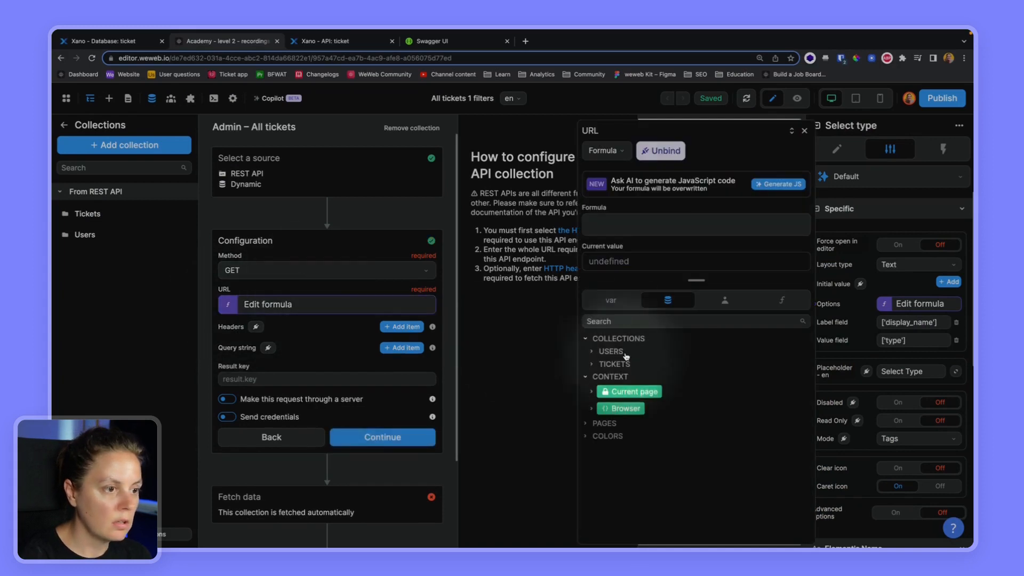
left_click(611, 300)
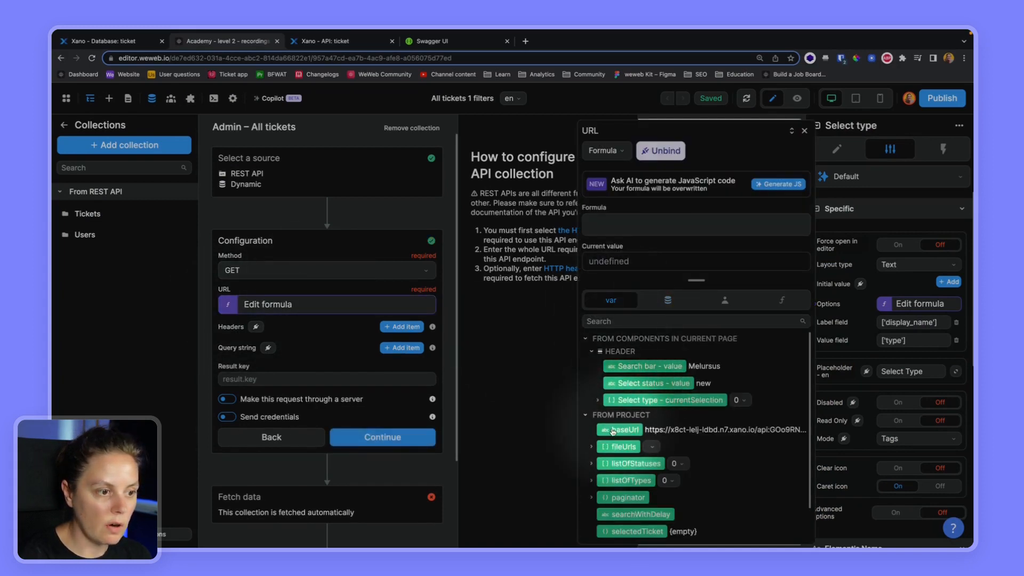
left_click(613, 430)
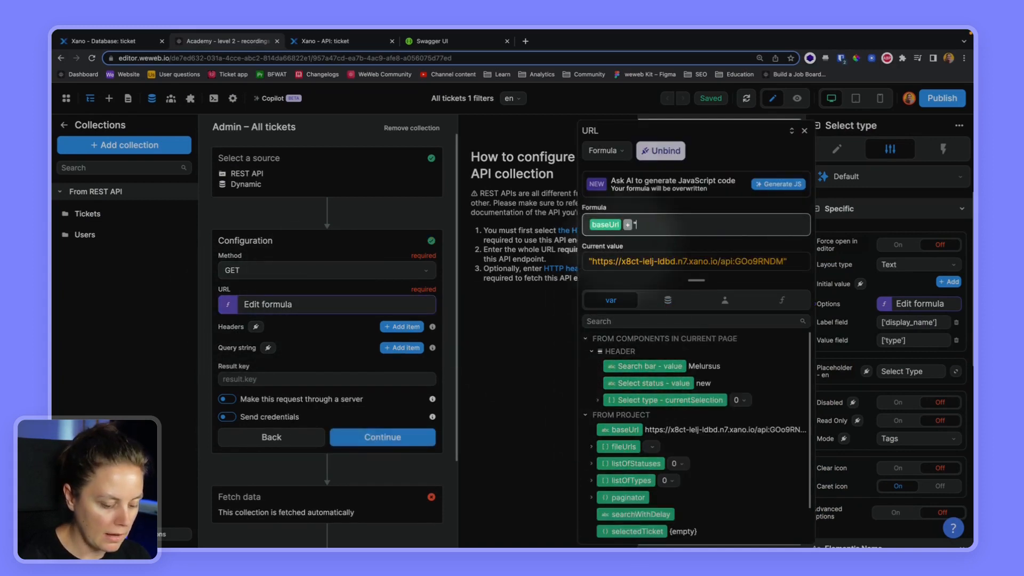
type("/ticket")
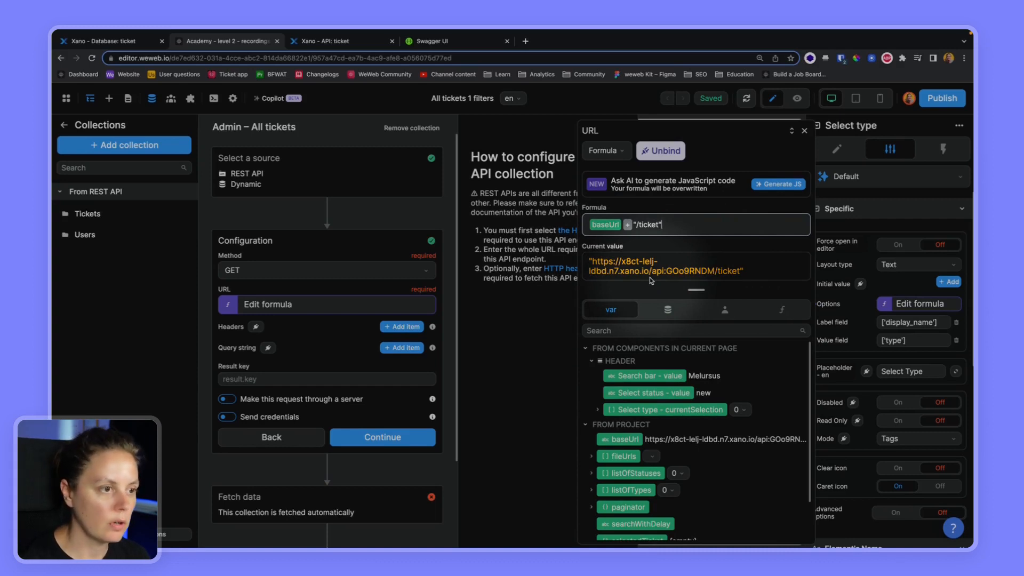
- Add an Authorization header of "Bearer " plus the accessToken, and add two query string rows
left_click(724, 310)
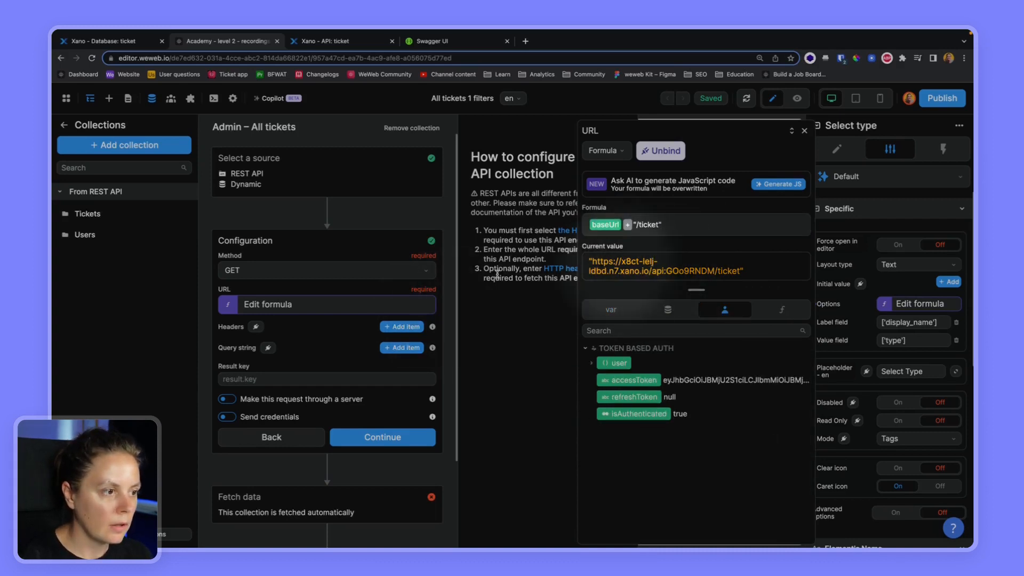
left_click(402, 326)
left_click(256, 351)
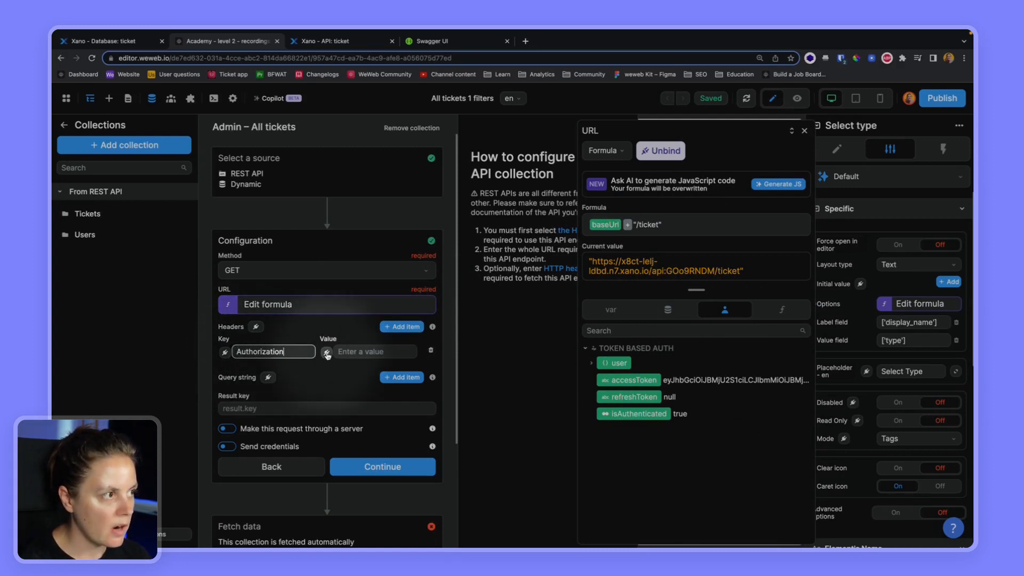
left_click(347, 41)
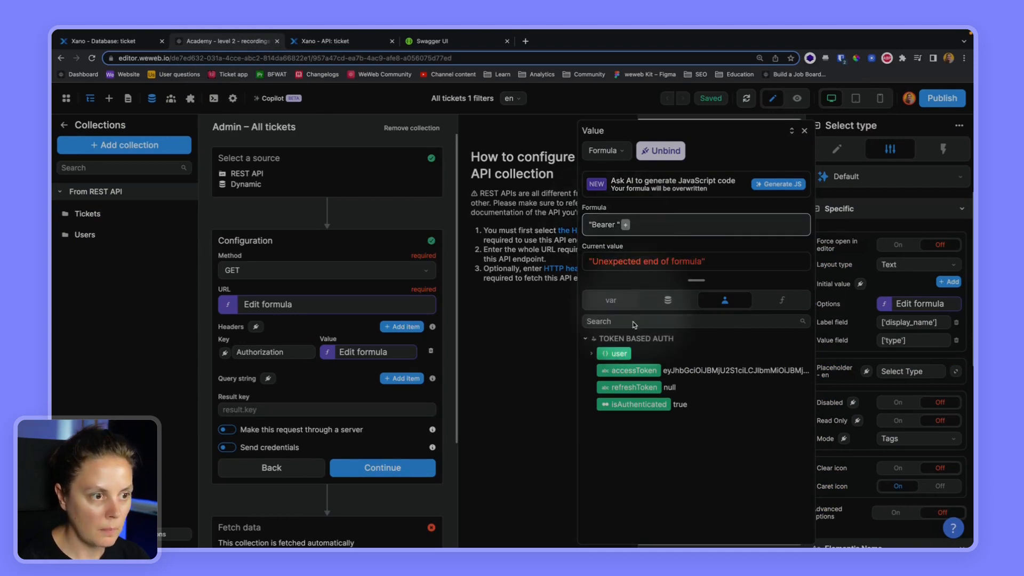
left_click(631, 372)
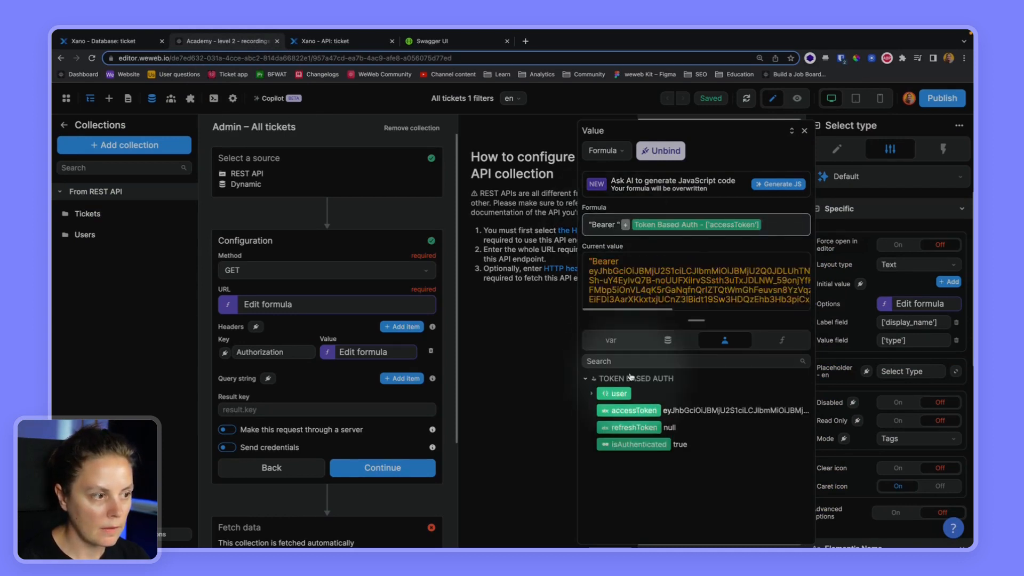
left_click(397, 379)
left_click(396, 379)
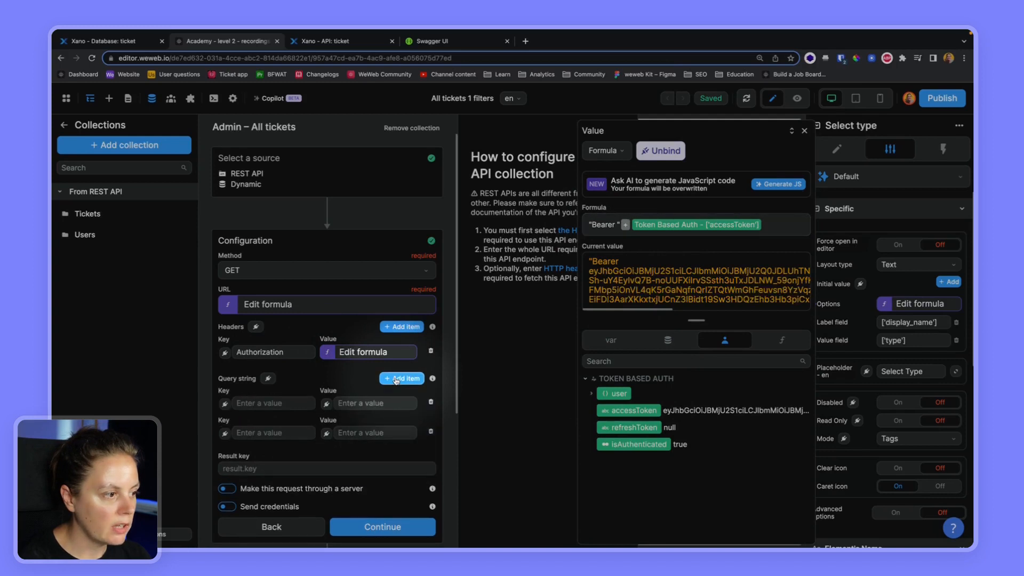
- Add search, status and type query parameters with status set to 'new', then fetch the data
left_click(396, 379)
left_click(265, 402)
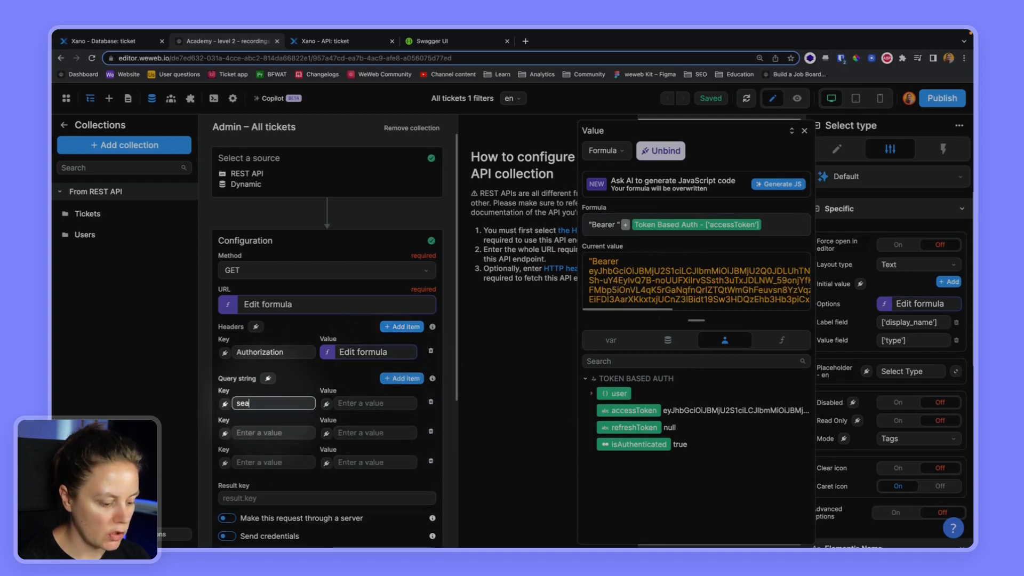
left_click(252, 432)
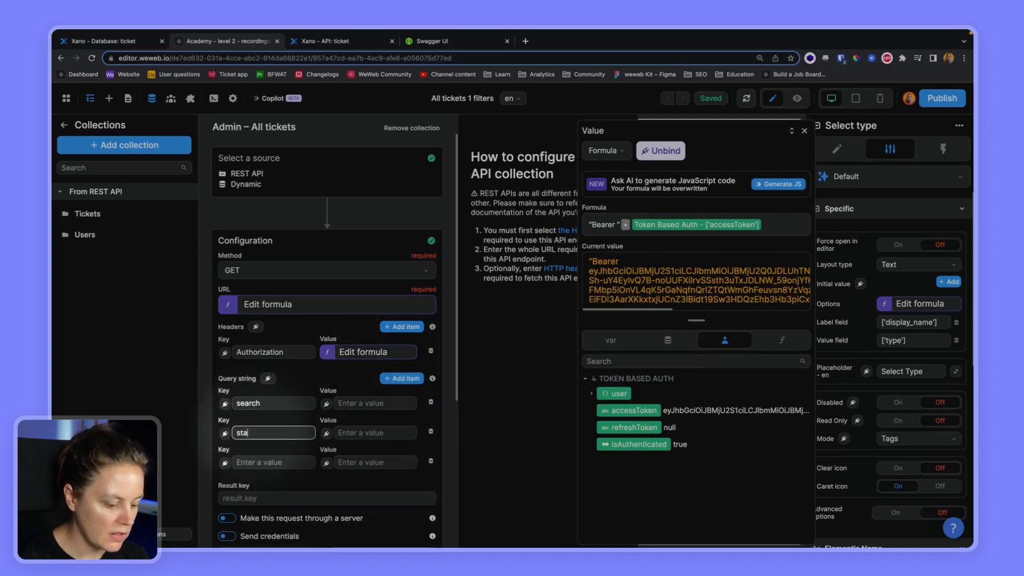
left_click(252, 460)
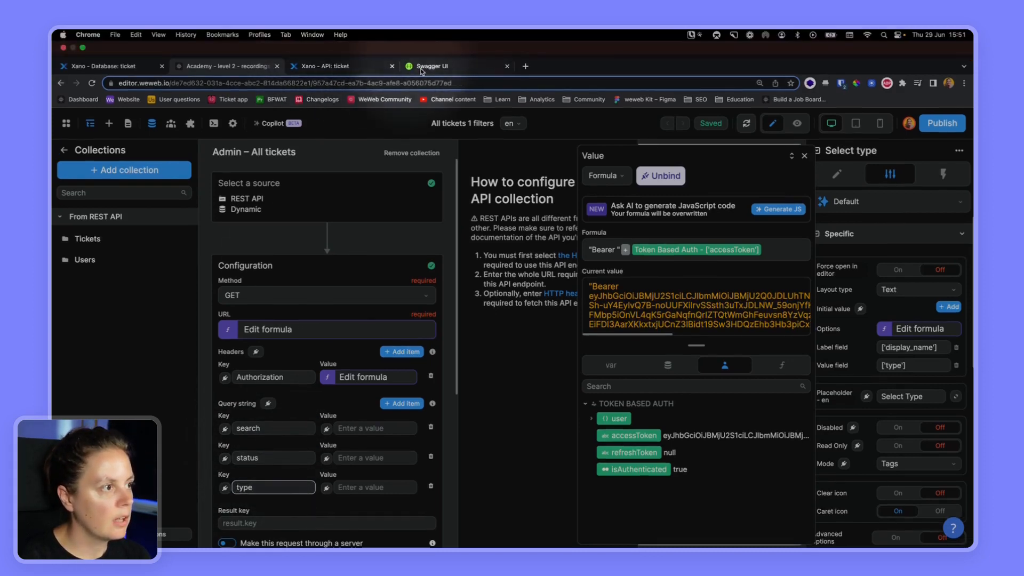
left_click(432, 41)
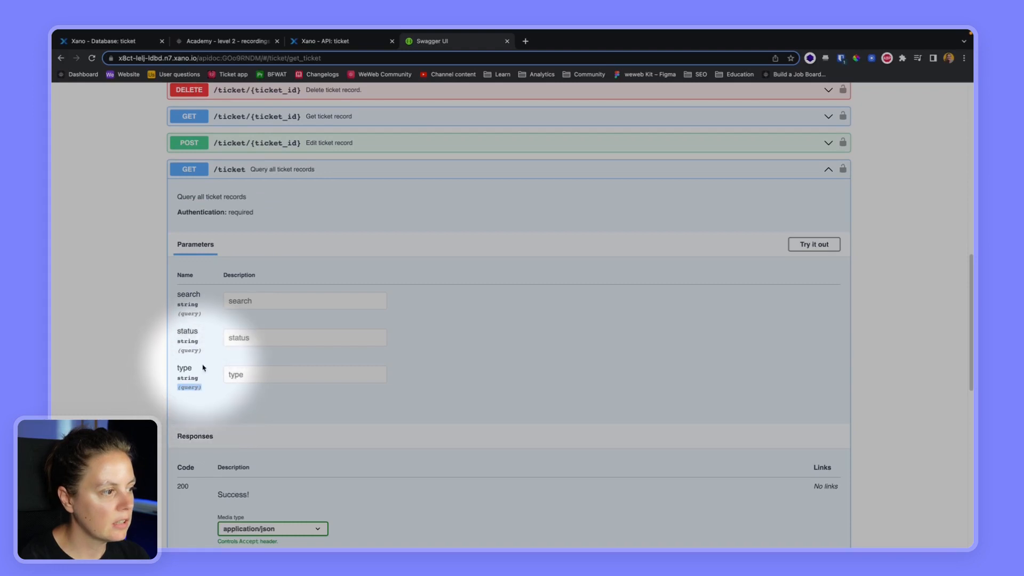
left_click(216, 42)
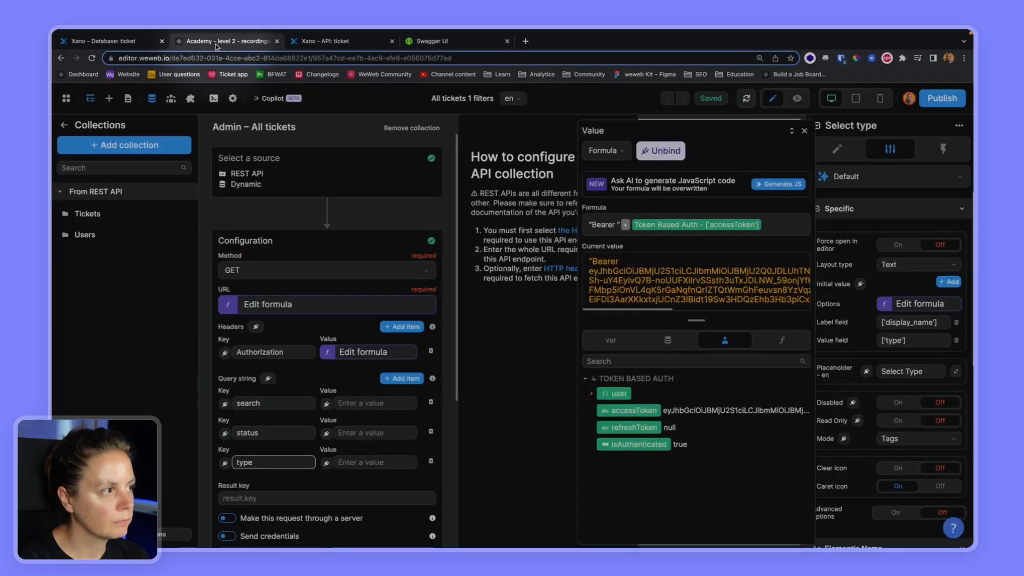
left_click(348, 434)
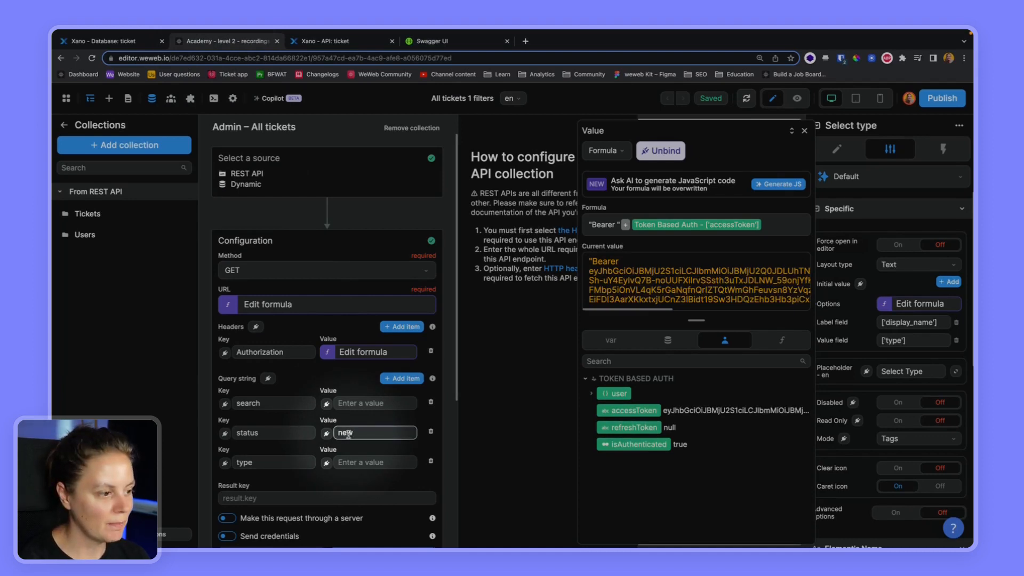
type("new")
scroll(379, 440, "down", 2)
left_click(367, 520)
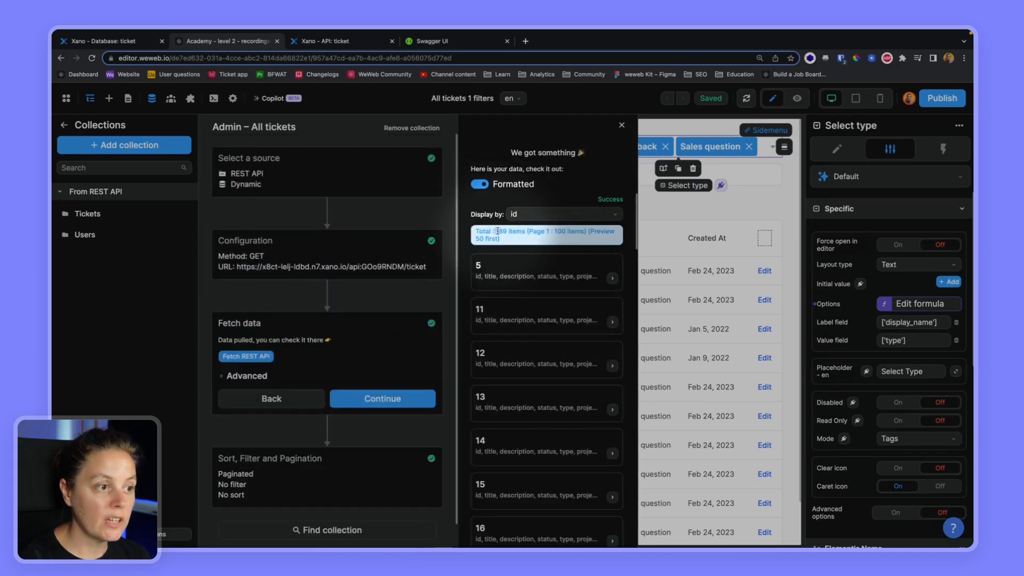
- Inspect the 189 fetched tickets unformatted, confirming status 'new', and reopen the request configuration
left_click_drag(497, 231, 507, 232)
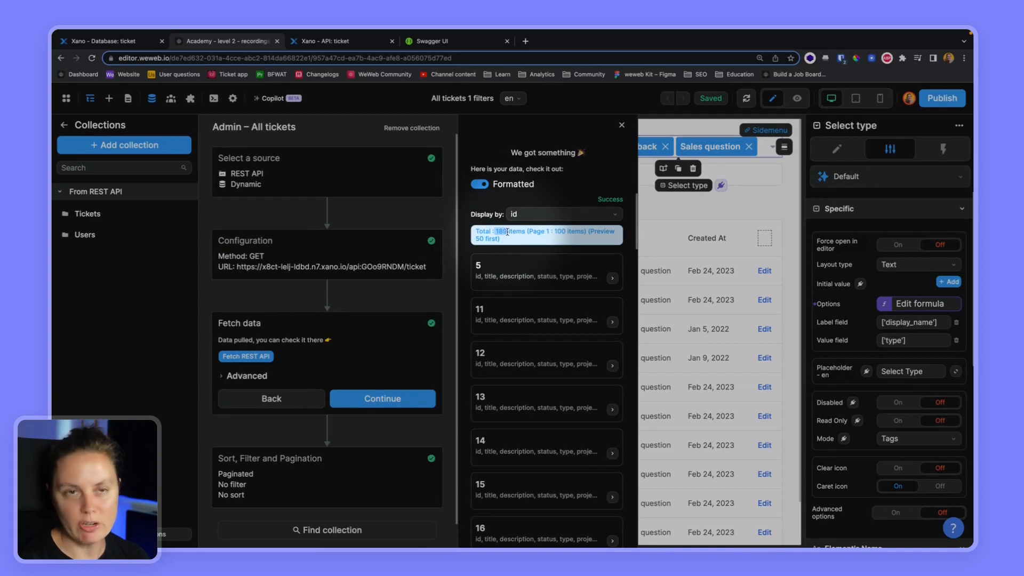
left_click(480, 184)
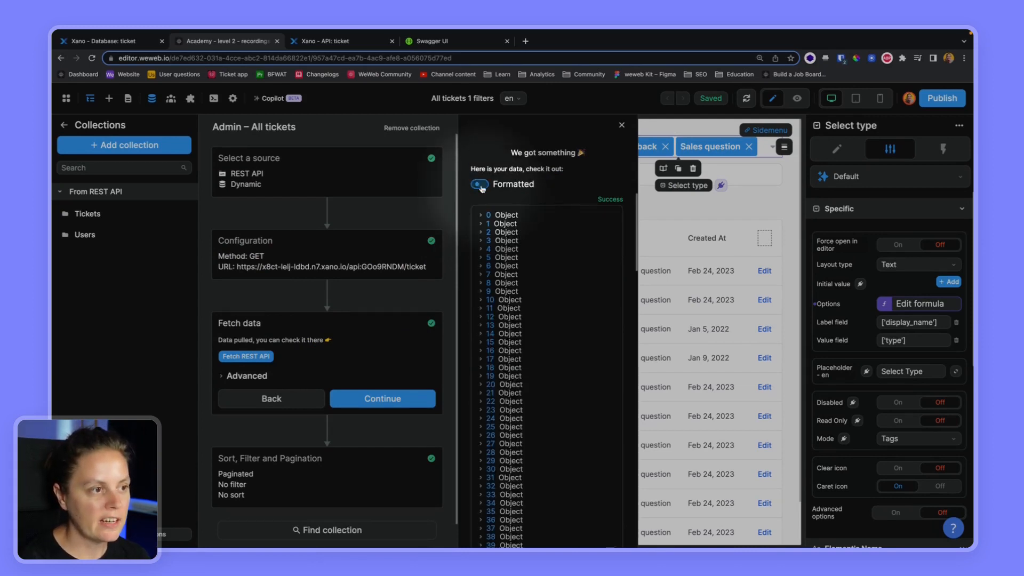
left_click(481, 215)
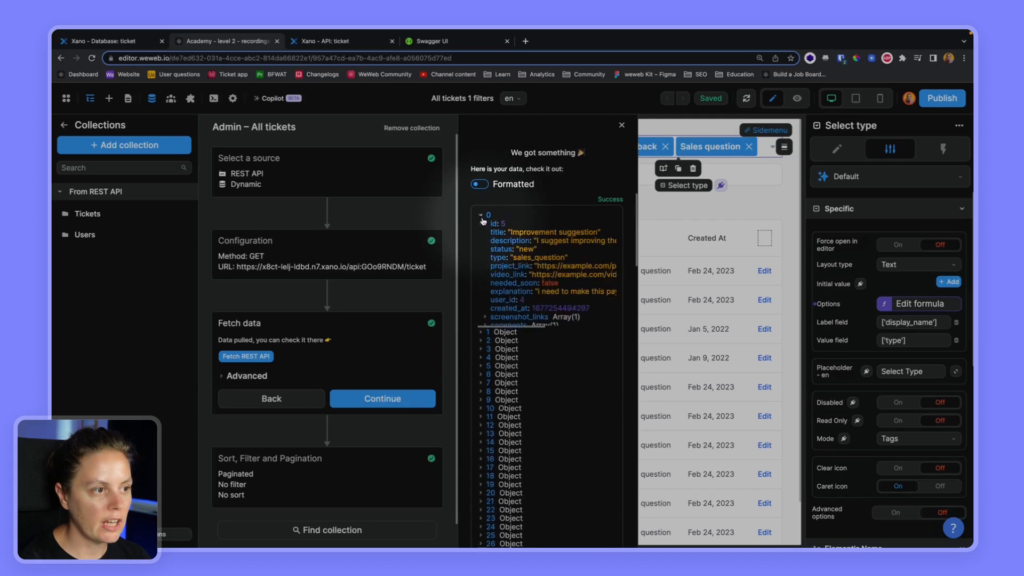
left_click(482, 335)
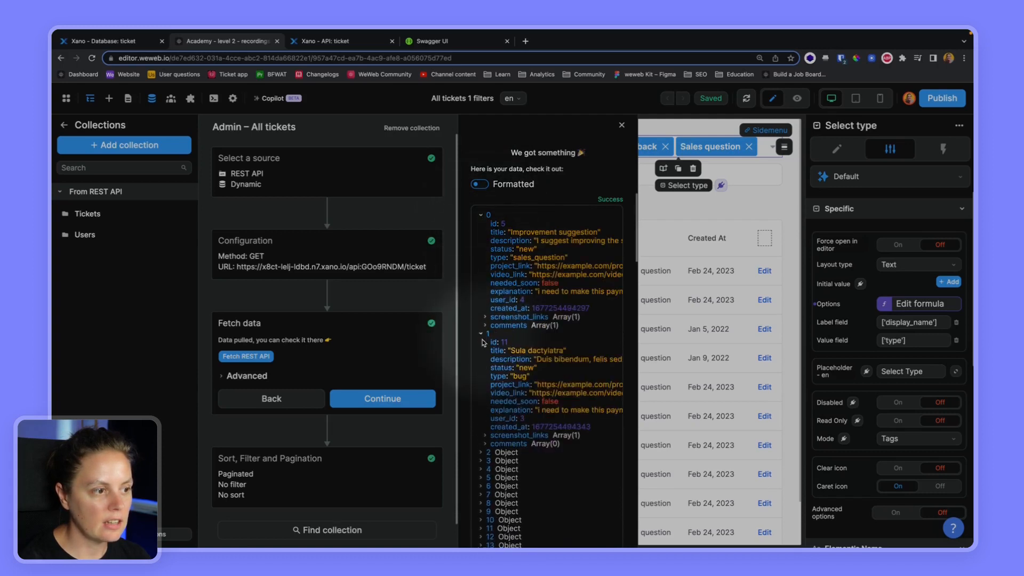
left_click(481, 453)
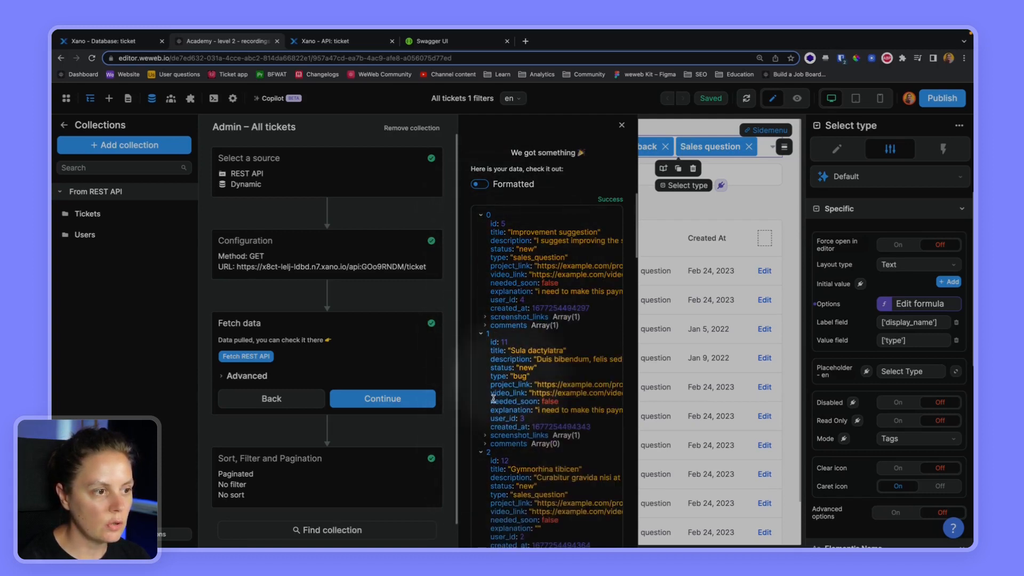
left_click_drag(495, 367, 536, 368)
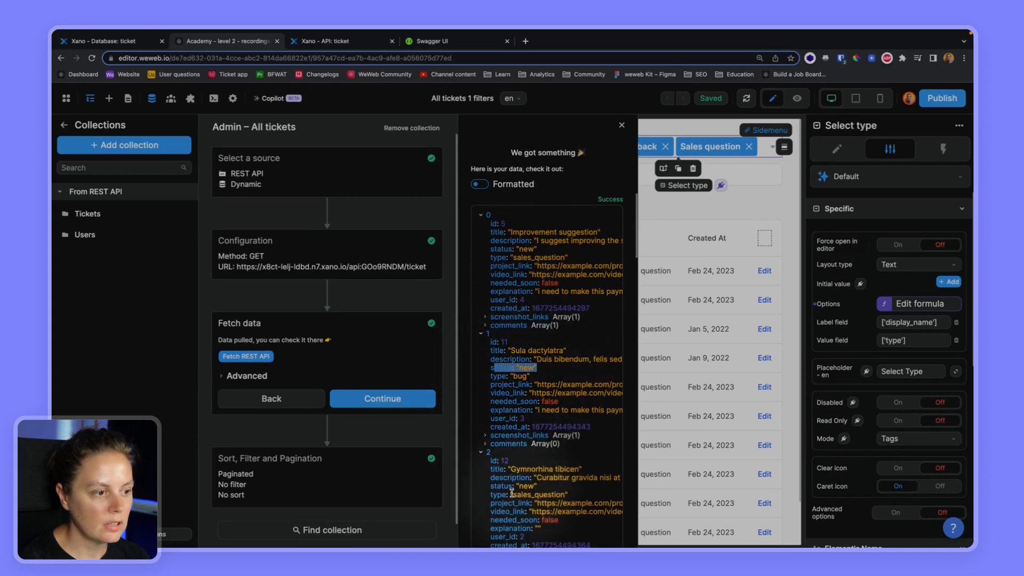
left_click_drag(493, 487, 537, 486)
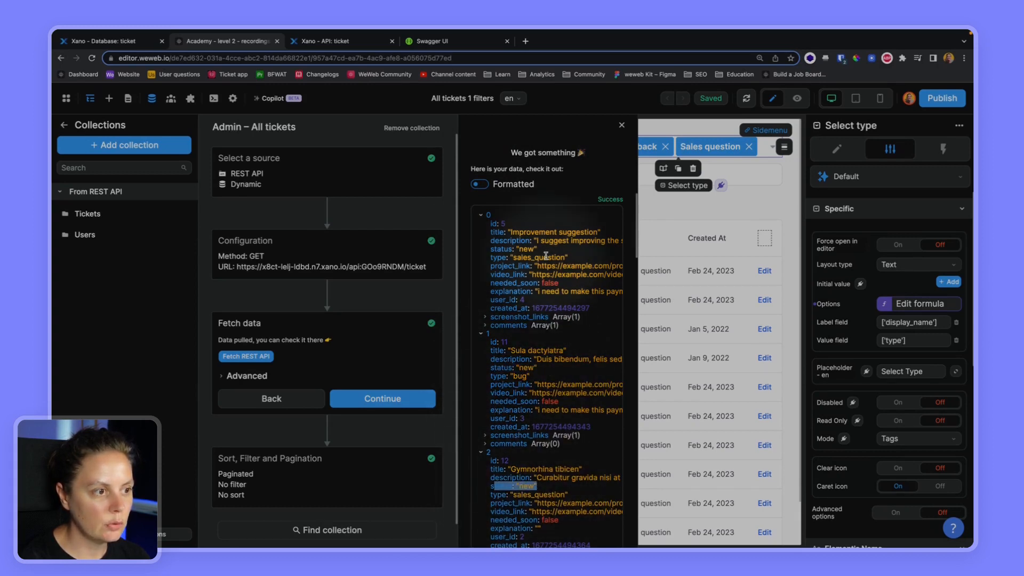
left_click(360, 256)
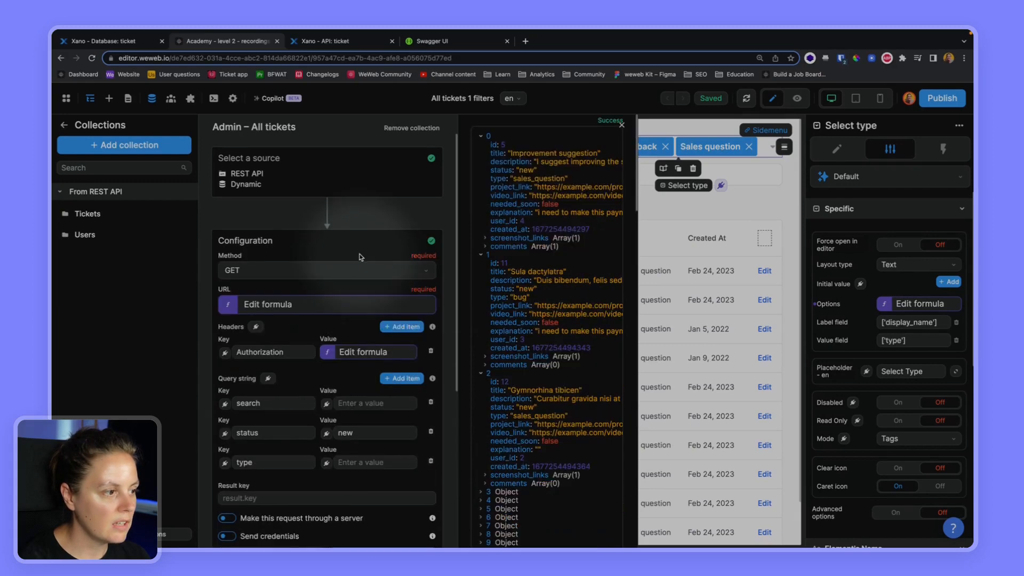
- Bind the type parameter to ["bug", "product_feedback"] and refetch the collection
left_click(325, 463)
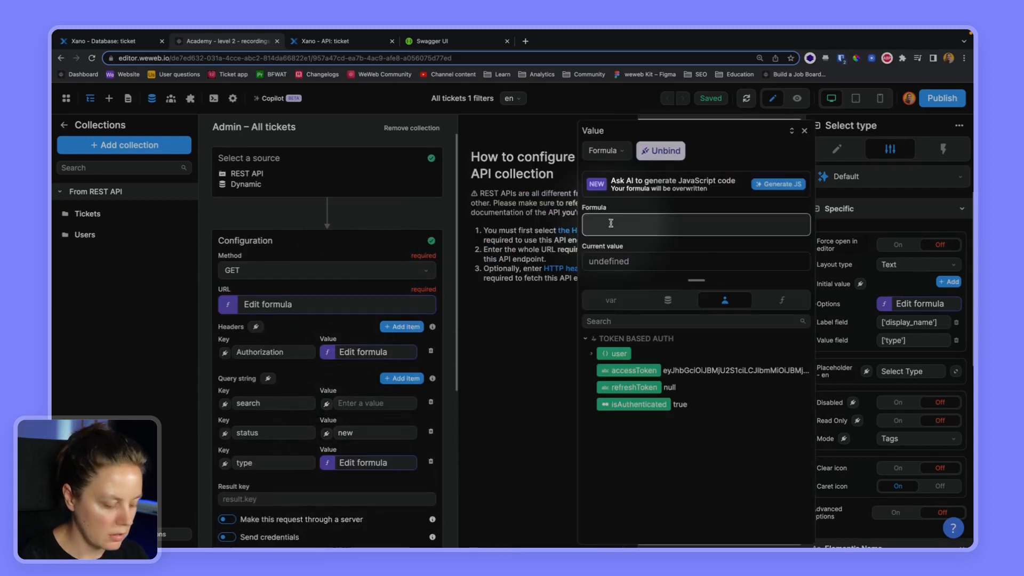
type("[]")
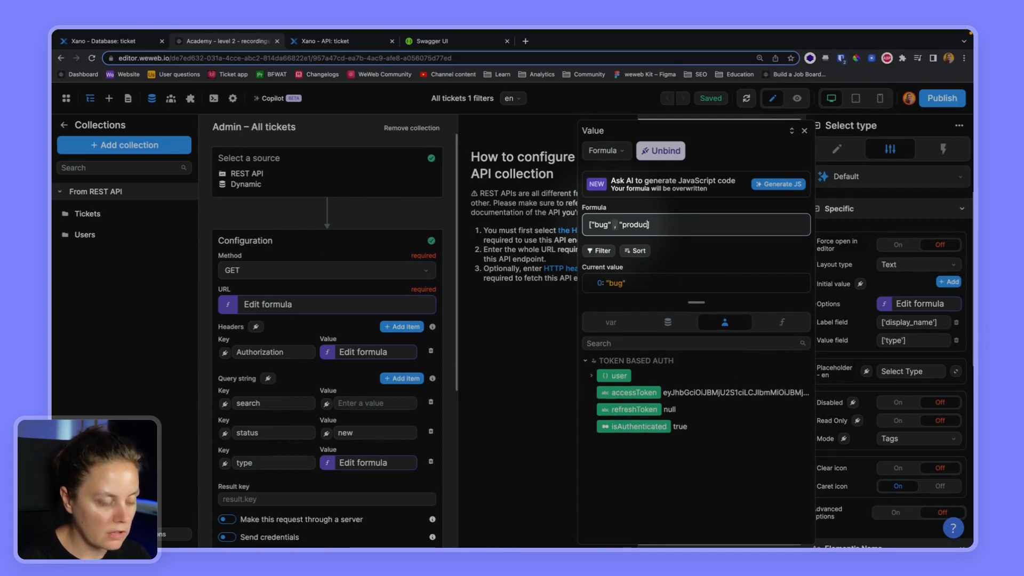
type("\"")
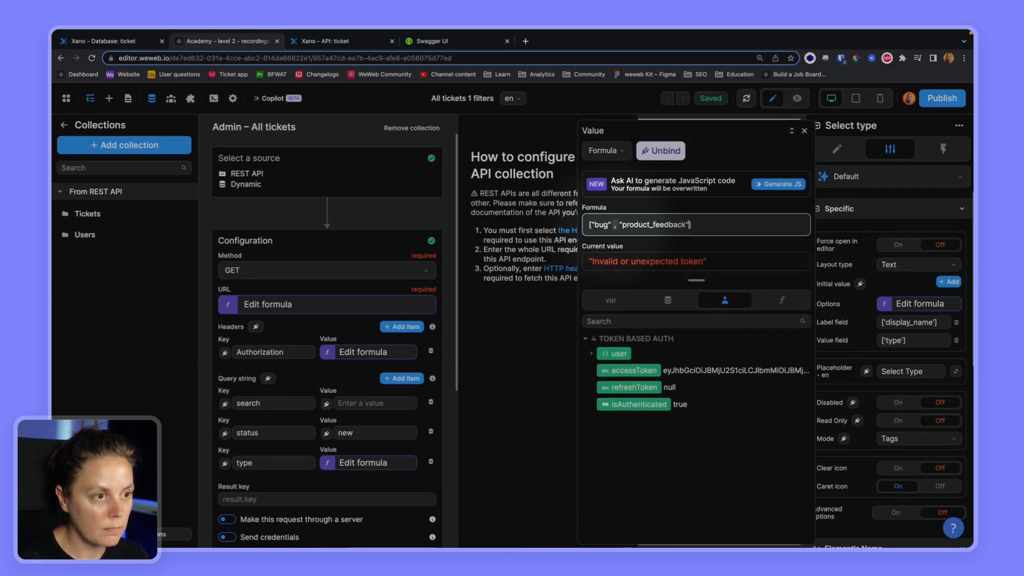
scroll(376, 414, "down", 3)
left_click(379, 417)
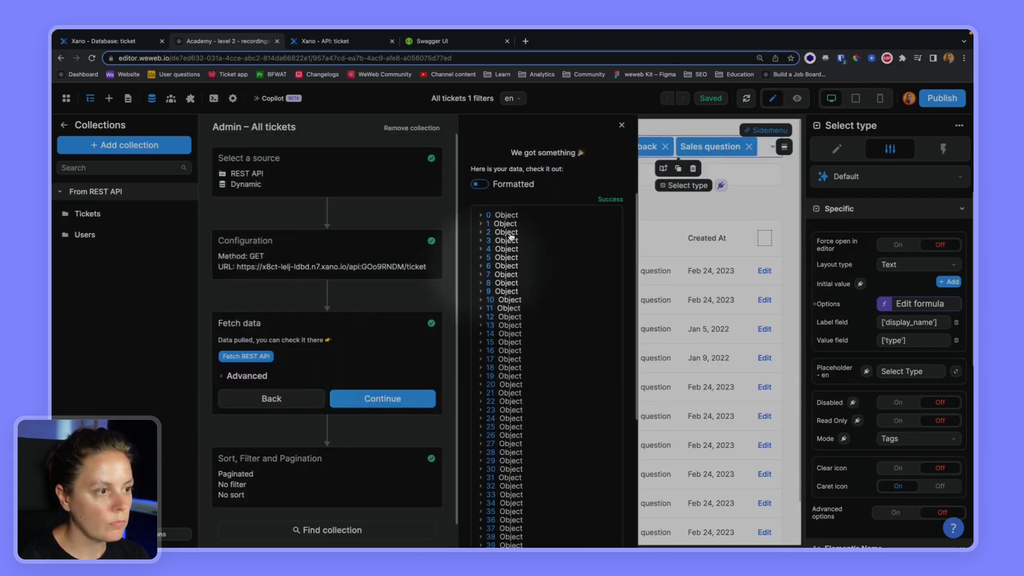
- Expand the first three fetched tickets, confirming product_feedback and bug types
left_click(481, 215)
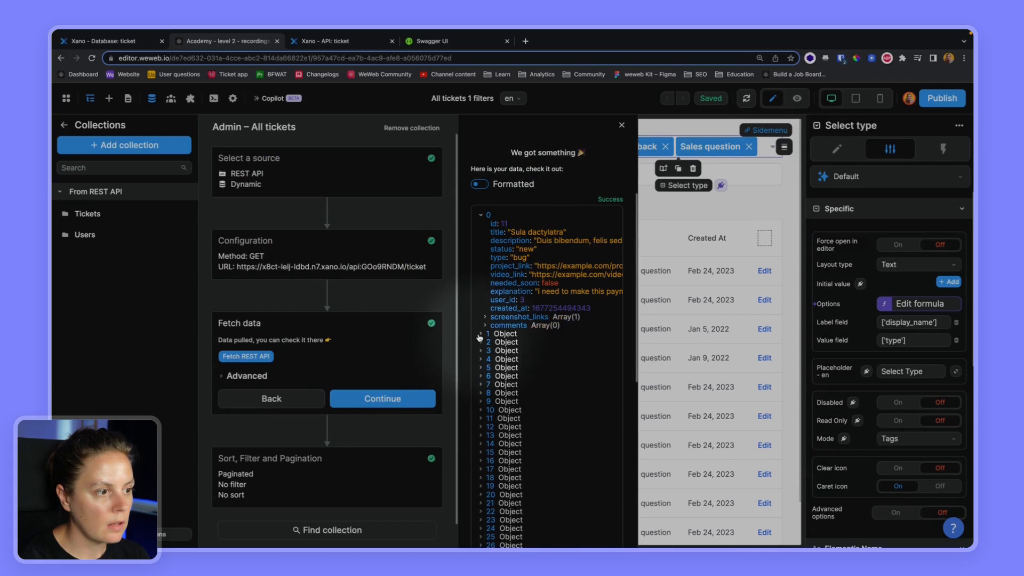
left_click(481, 334)
left_click(481, 454)
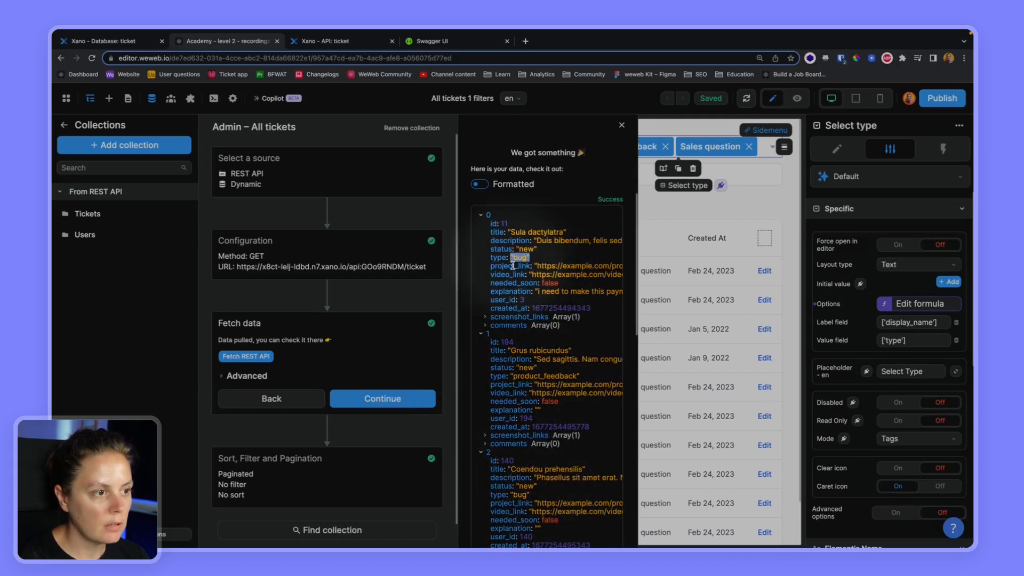
left_click_drag(559, 376, 510, 376)
double_click(520, 495)
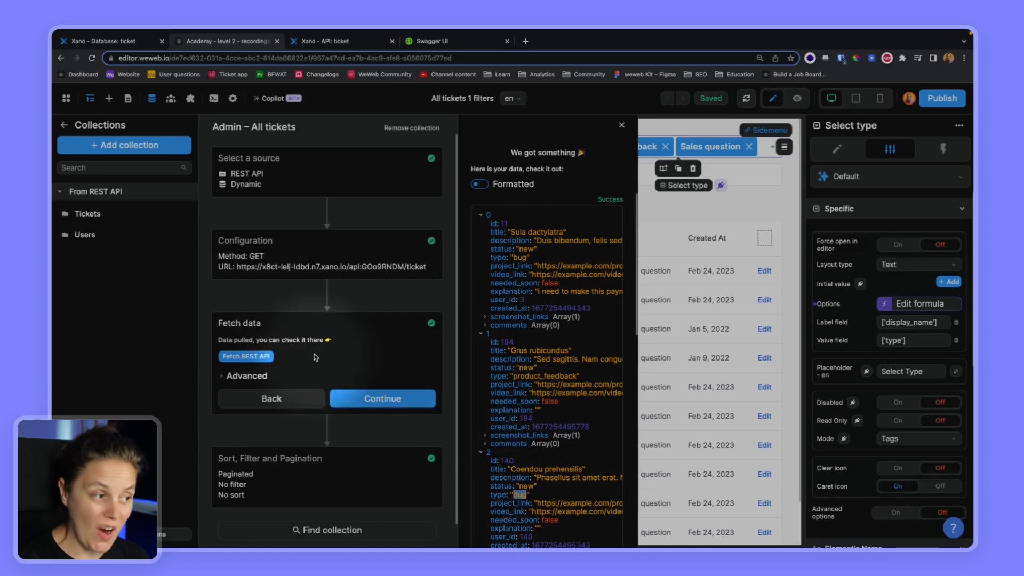
- Bind the search parameter to Search bar value and status to Select status value
left_click(334, 257)
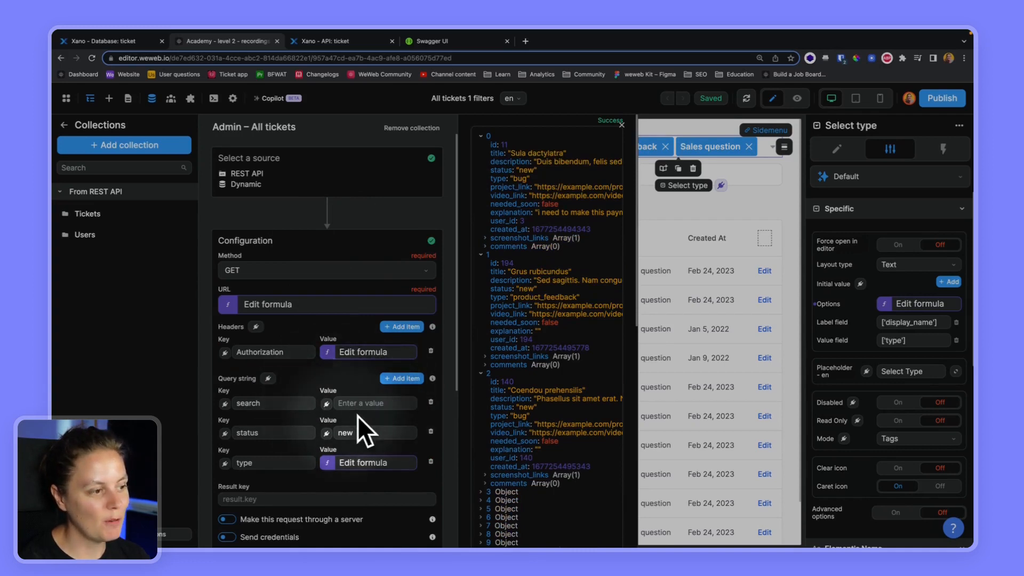
left_click(327, 405)
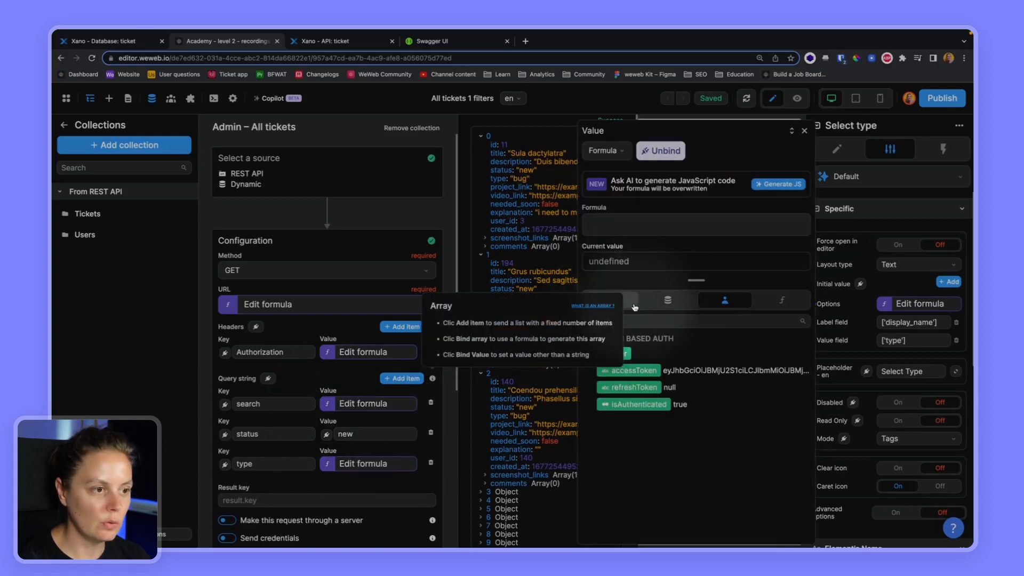
left_click(602, 303)
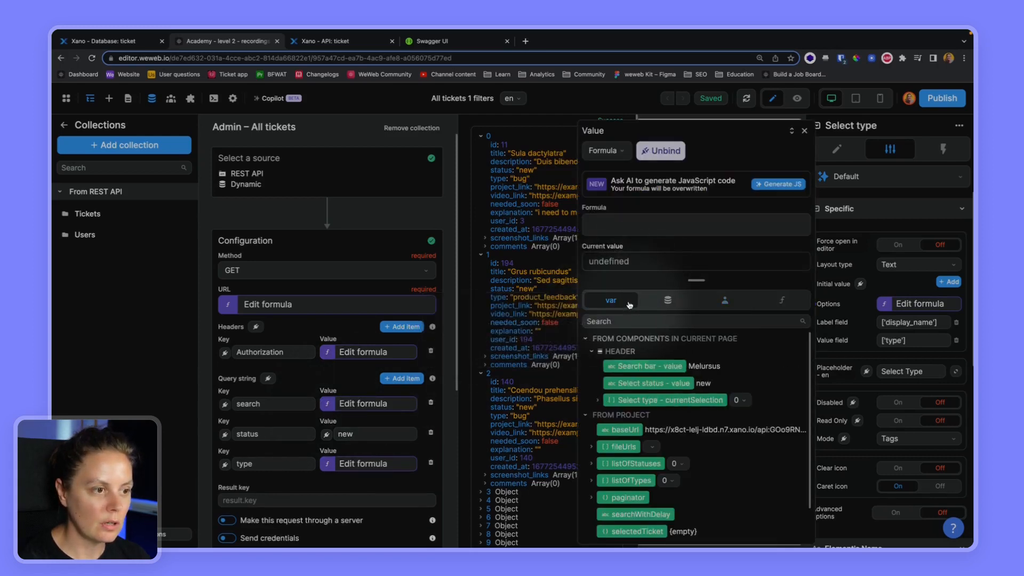
left_click(643, 366)
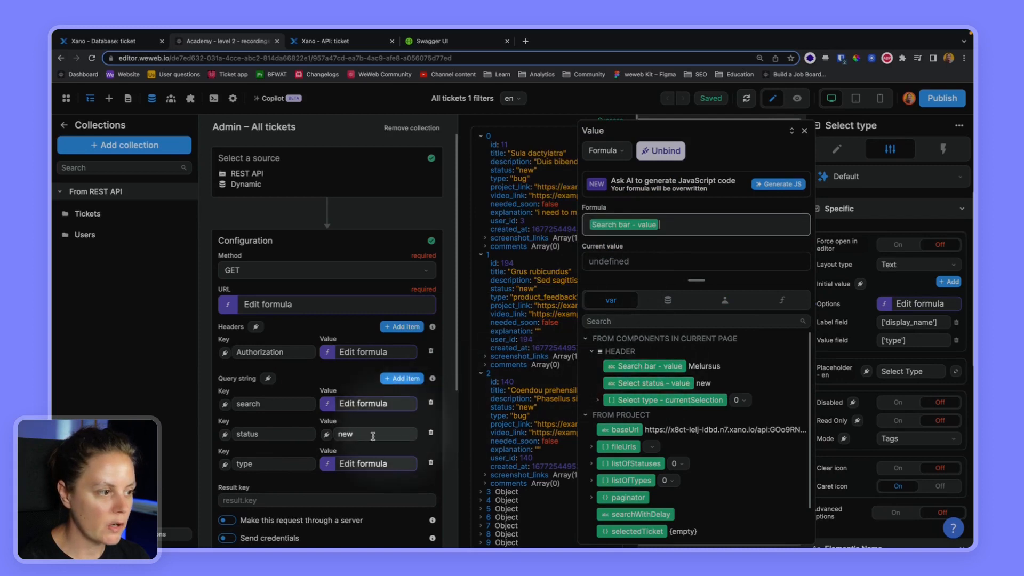
left_click(327, 434)
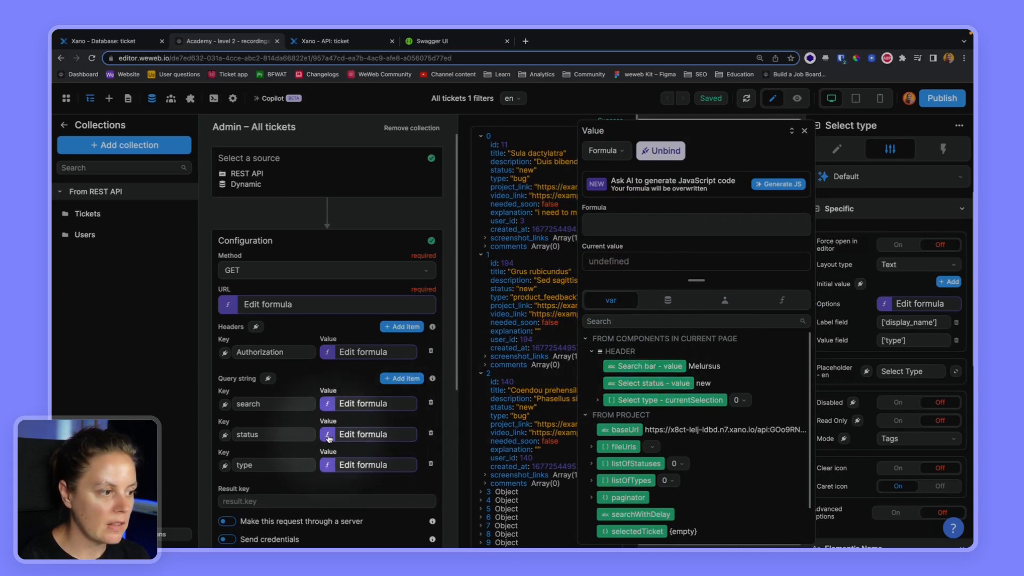
left_click(643, 382)
- Replace the hardcoded type formula with Select type's currentSelection and refetch
left_click(363, 464)
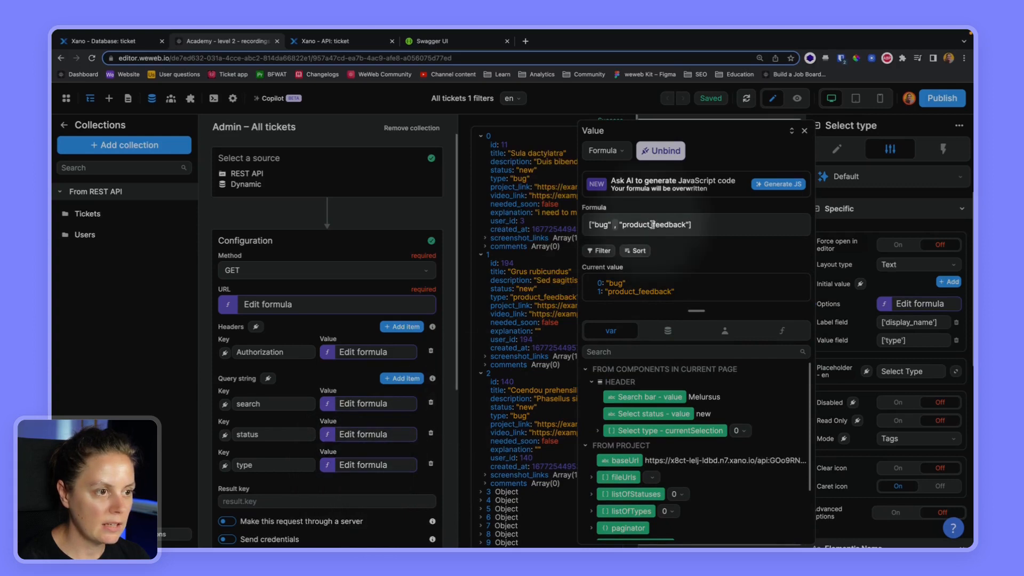
left_click(704, 228)
key("ctrl+a")
key("BackSpace")
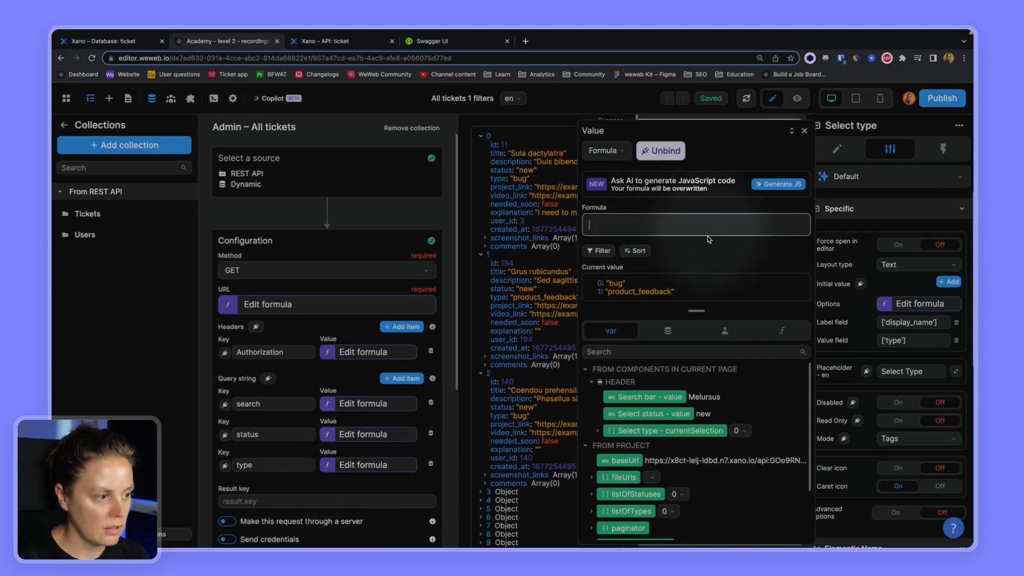
left_click(640, 400)
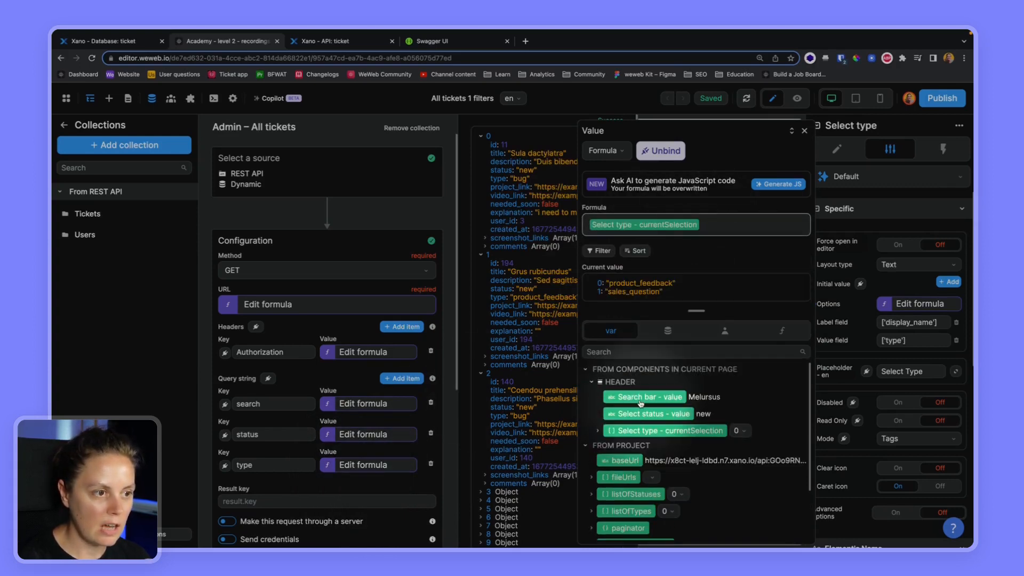
left_click(804, 131)
left_click(392, 458)
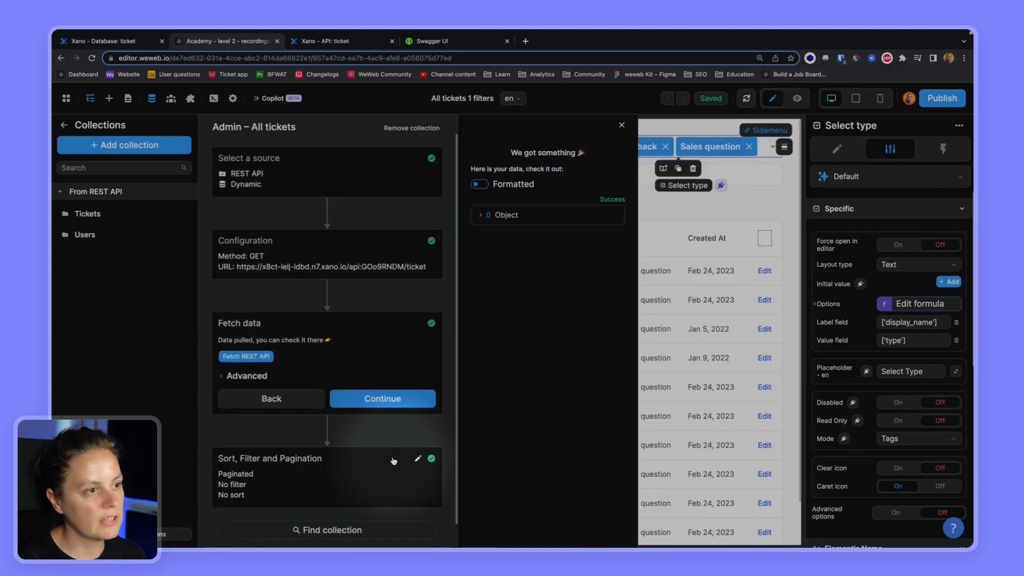
- Expand the single returned 'Melursus ursinus' ticket, then close the collection setup
left_click(482, 216)
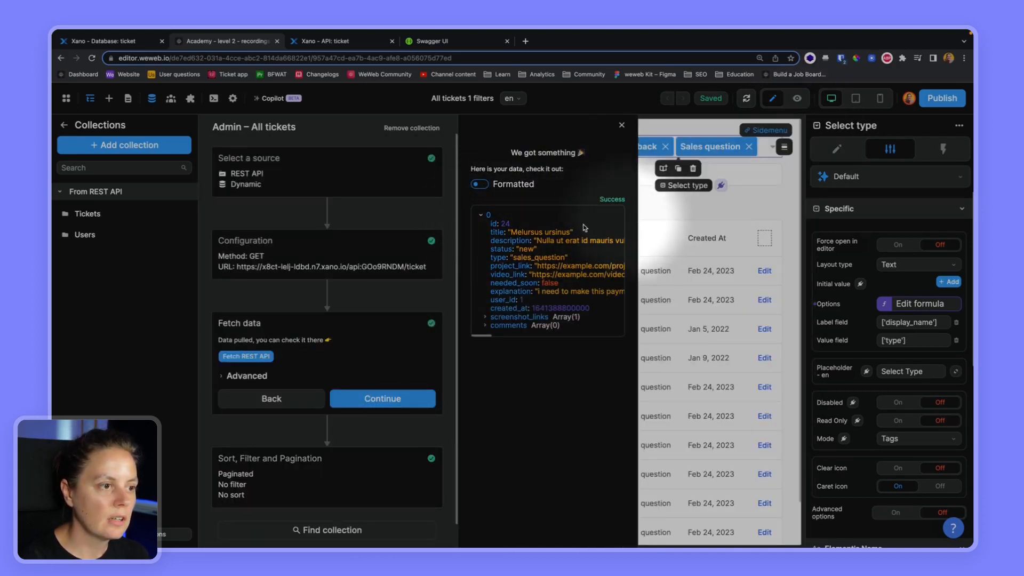
left_click_drag(516, 231, 542, 232)
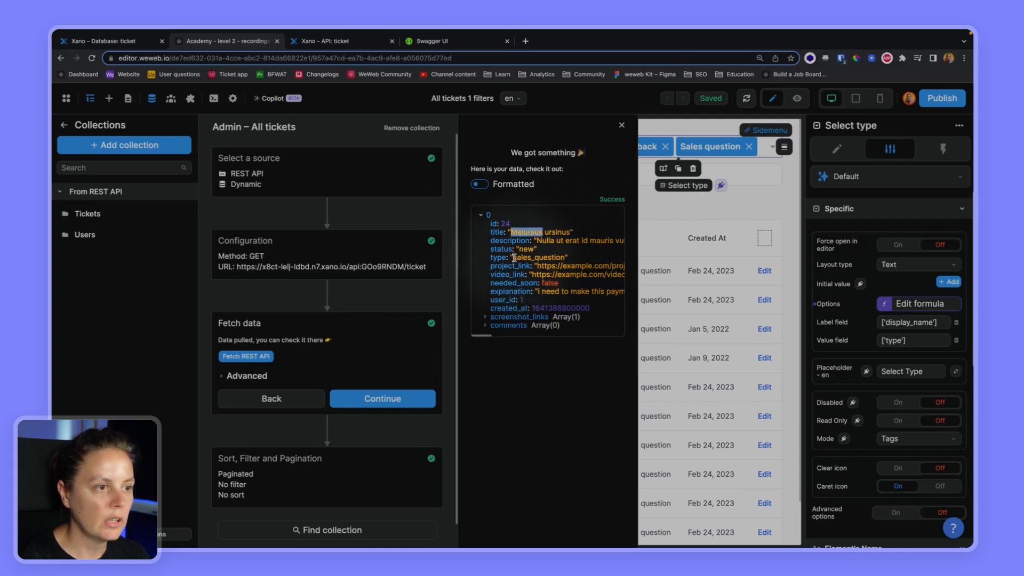
left_click(621, 126)
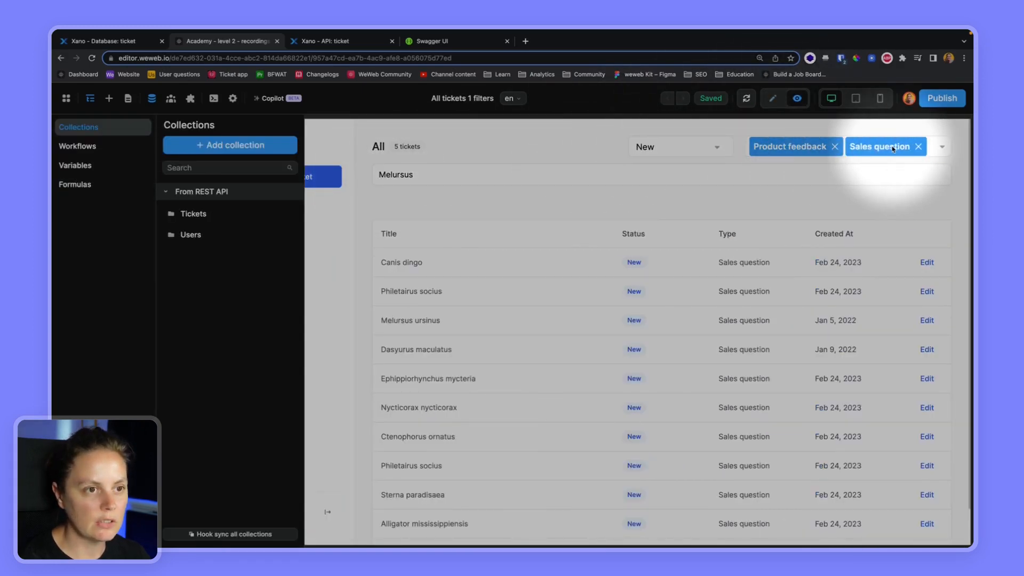
- Remove both type filters, set status to All, clear 'Melursus' from search, and return to editing
left_click(836, 149)
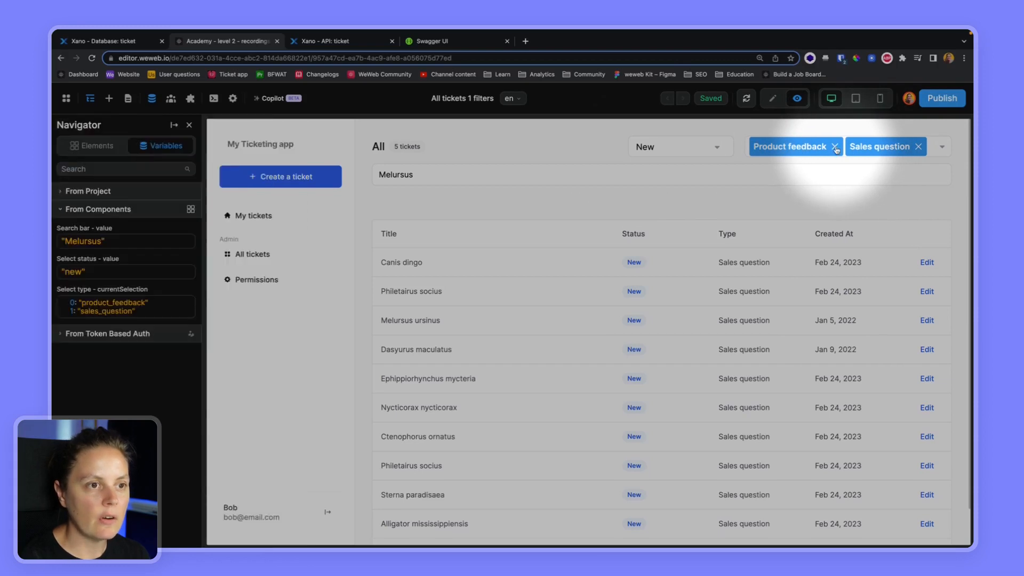
left_click(835, 147)
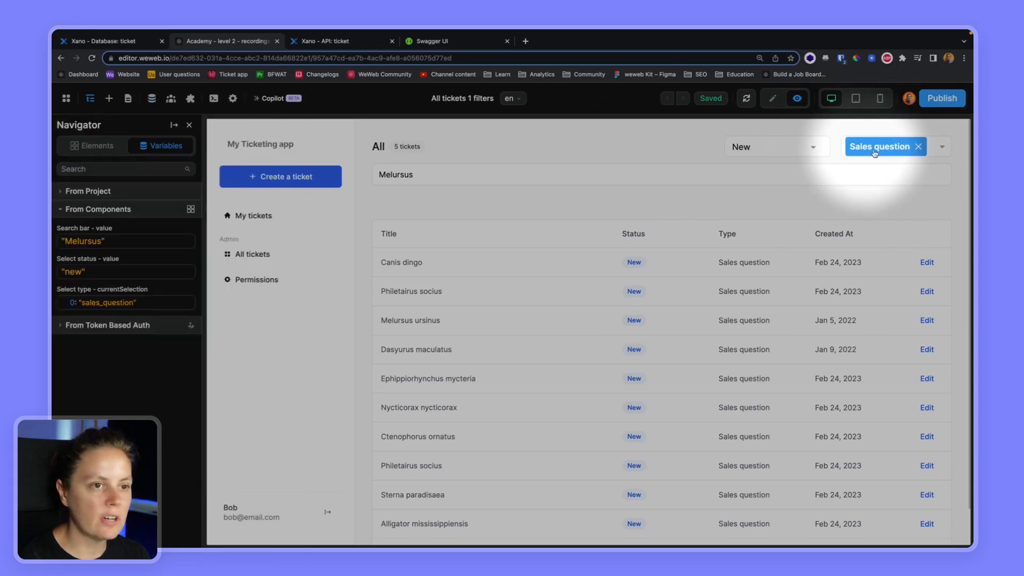
left_click(919, 147)
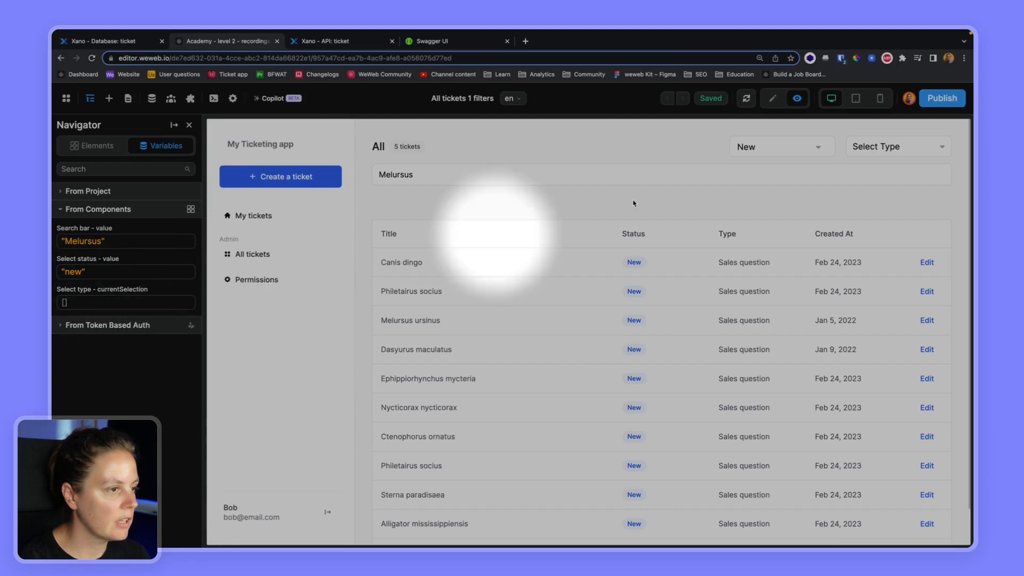
left_click(764, 155)
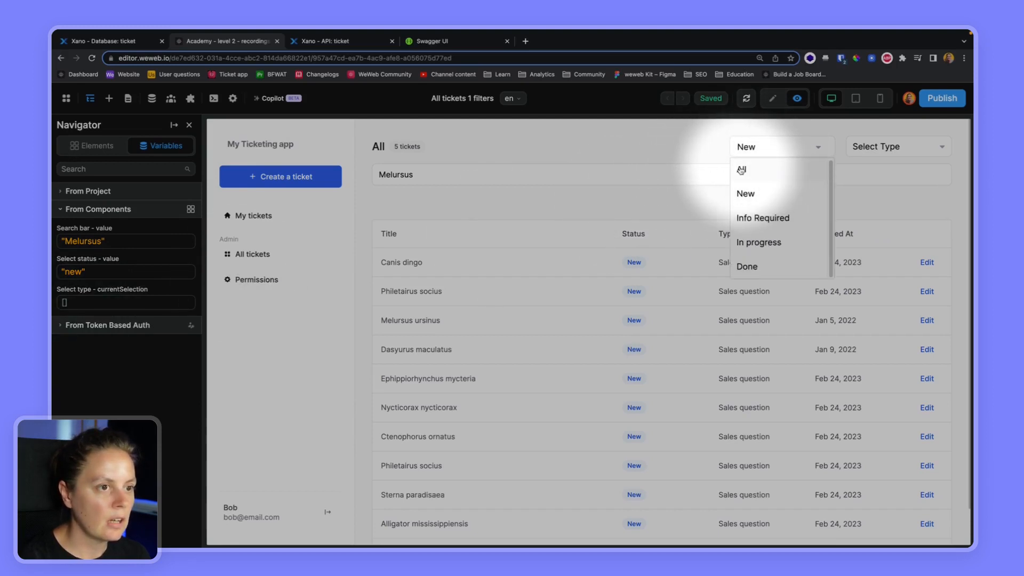
left_click(740, 171)
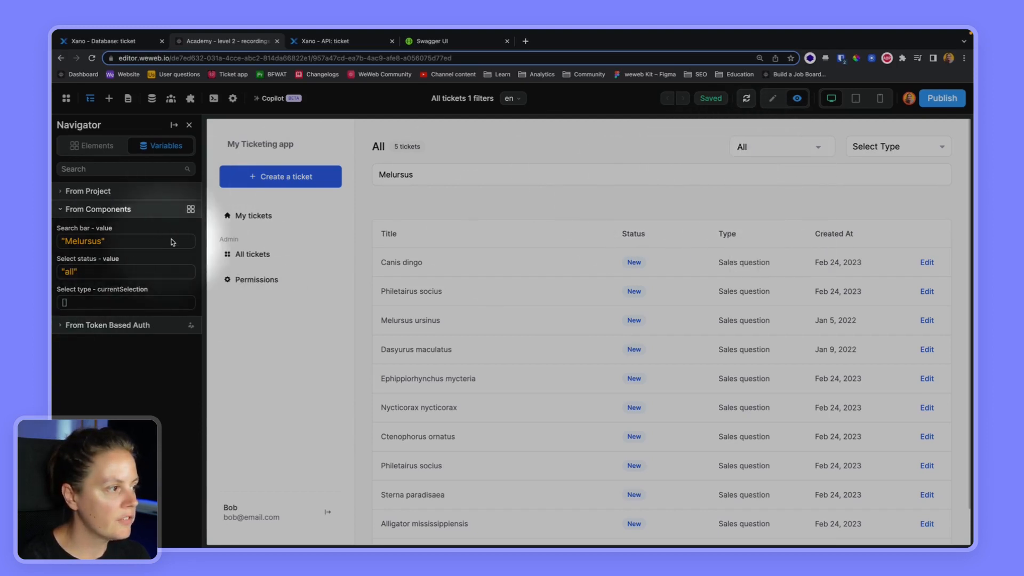
key("ctrl+a")
key("BackSpace")
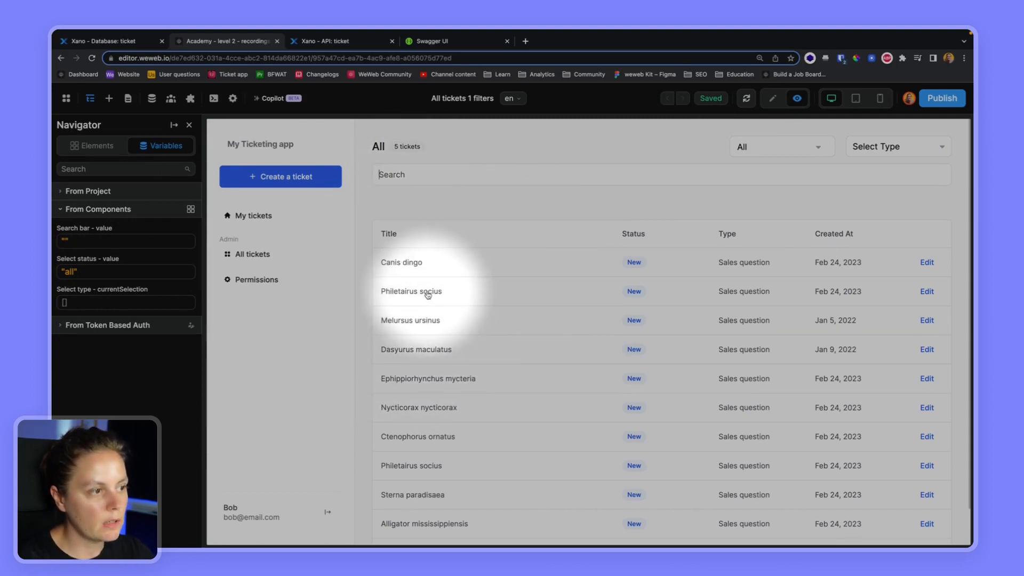
left_click(772, 98)
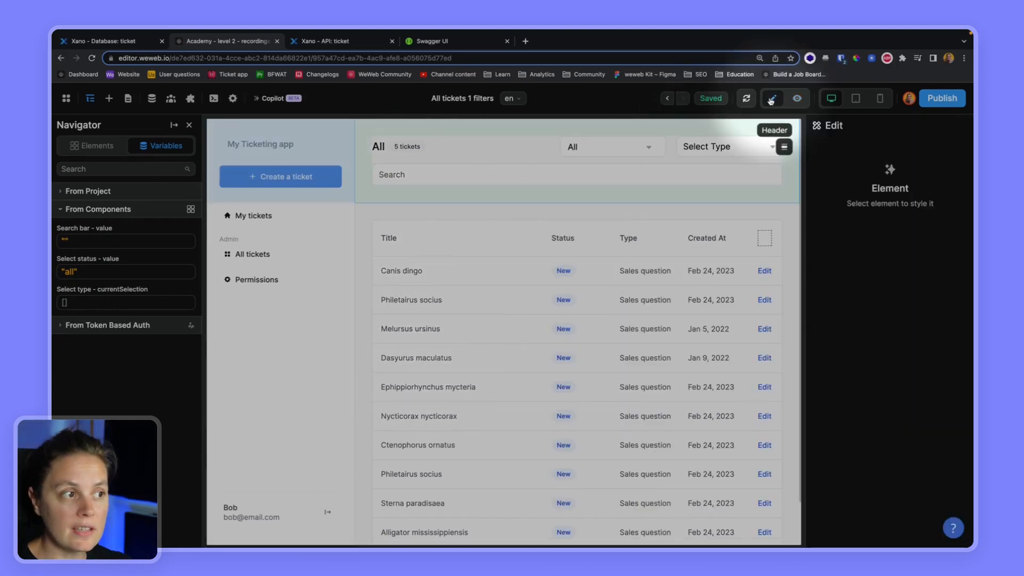
- Replace the Collection List items formula User's tickets.data with the Admin – All tickets collection
left_click(384, 269)
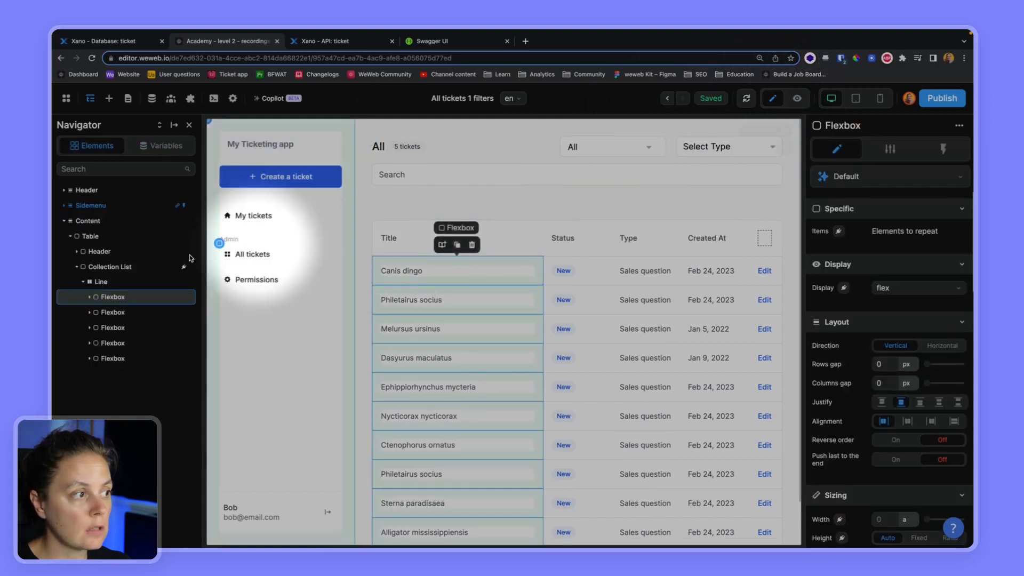
left_click(143, 268)
left_click(905, 234)
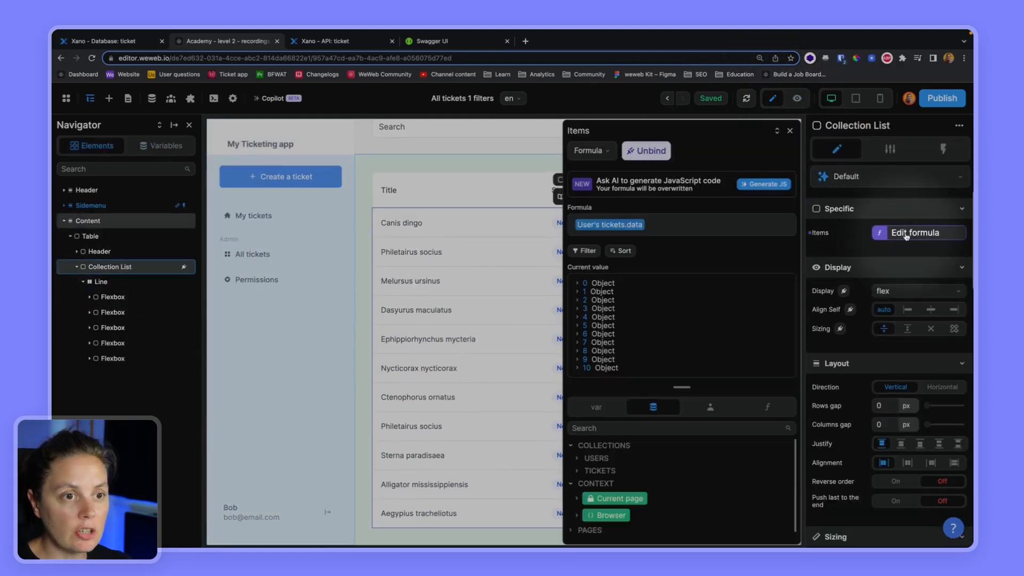
left_click(655, 223)
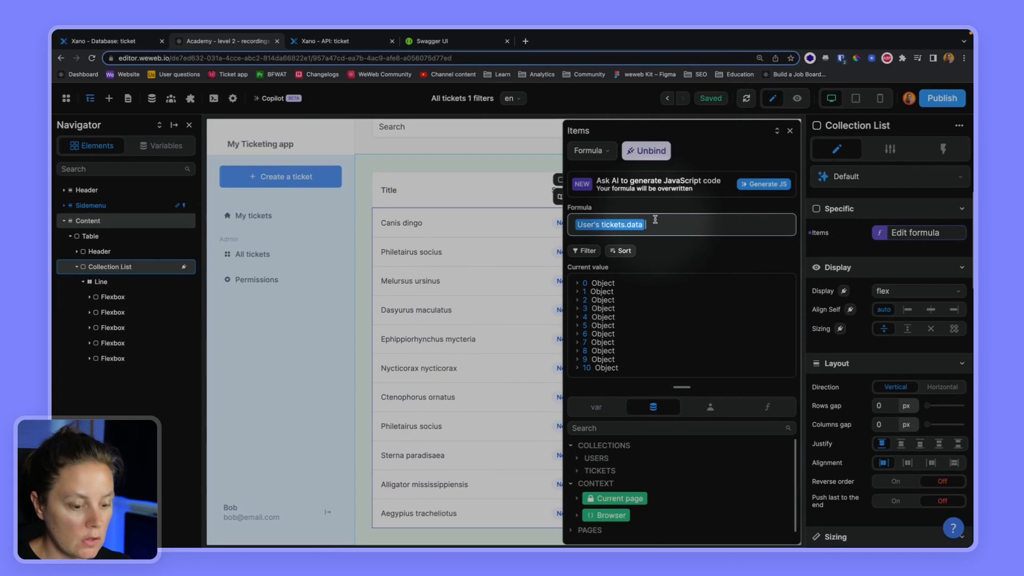
key("BackSpace")
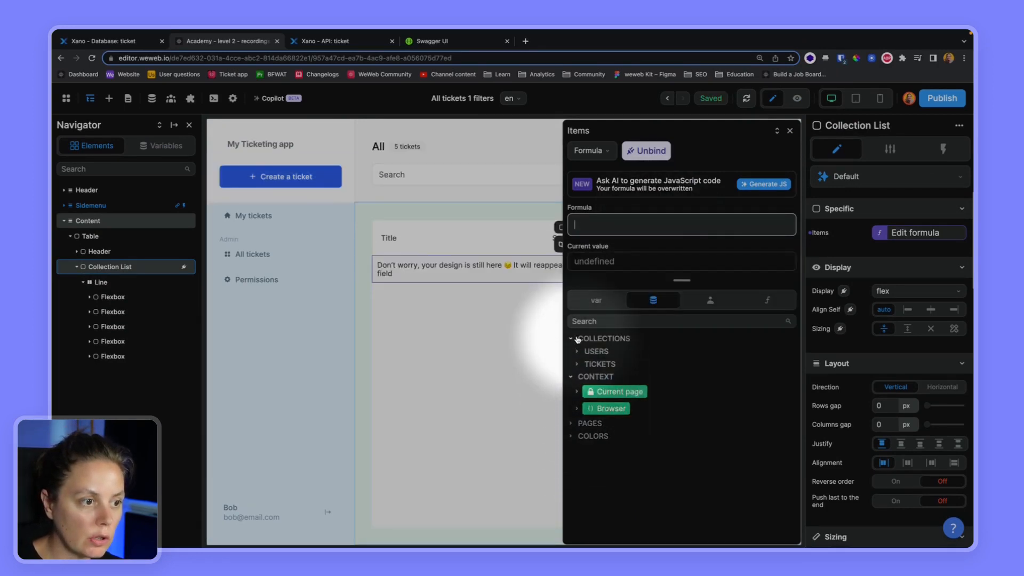
left_click(577, 365)
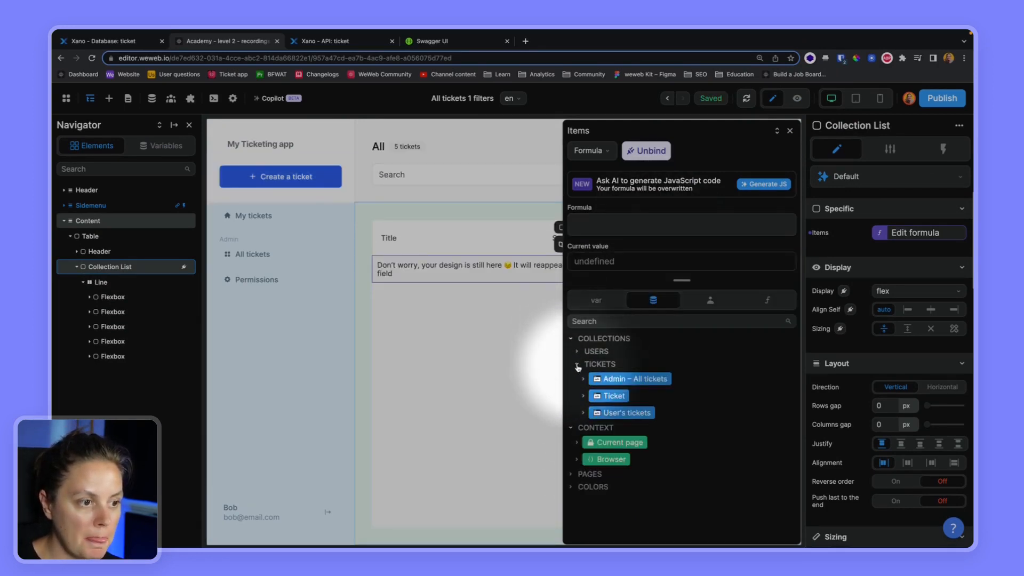
left_click(624, 380)
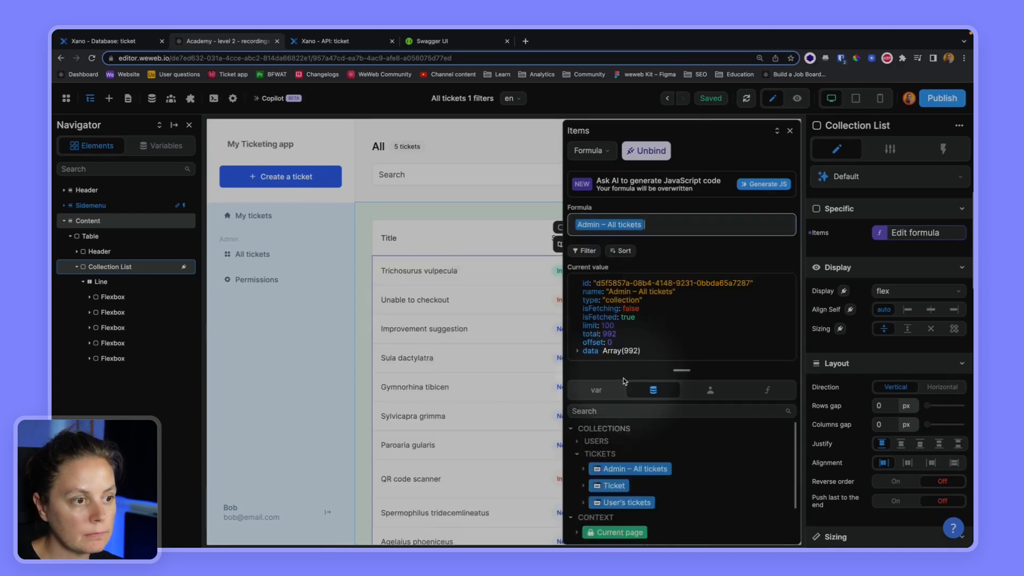
left_click(790, 130)
left_click(558, 184)
left_click(634, 143)
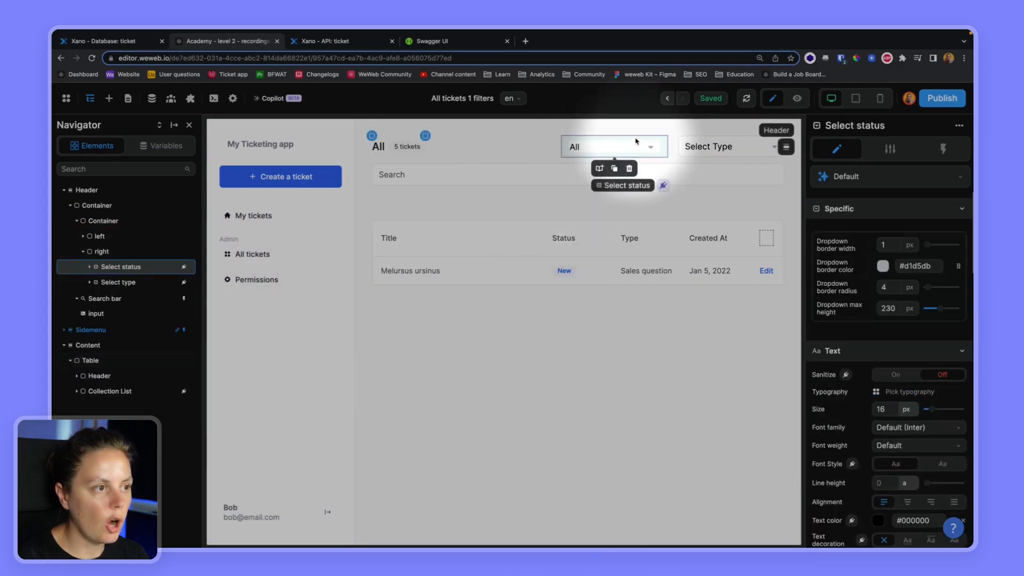
- Add a status filter workflow with a Fetch collection action for Admin – All tickets
left_click(943, 149)
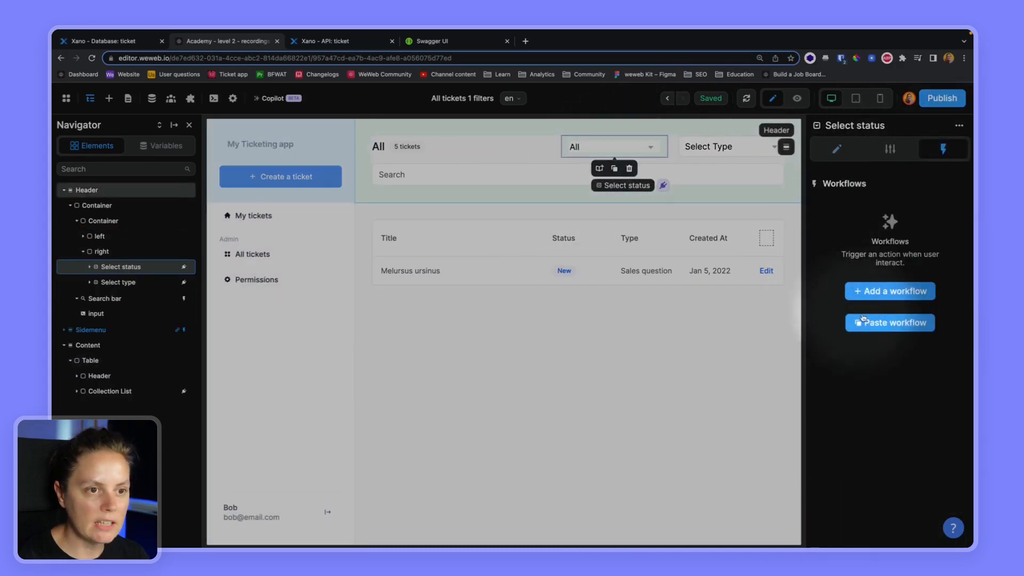
left_click(888, 293)
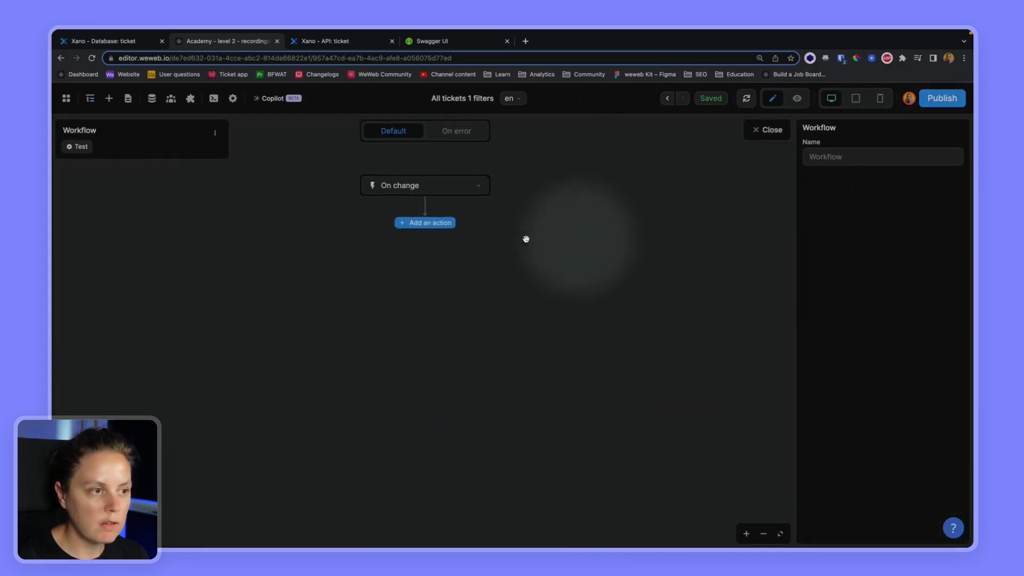
left_click(424, 224)
type("fetch")
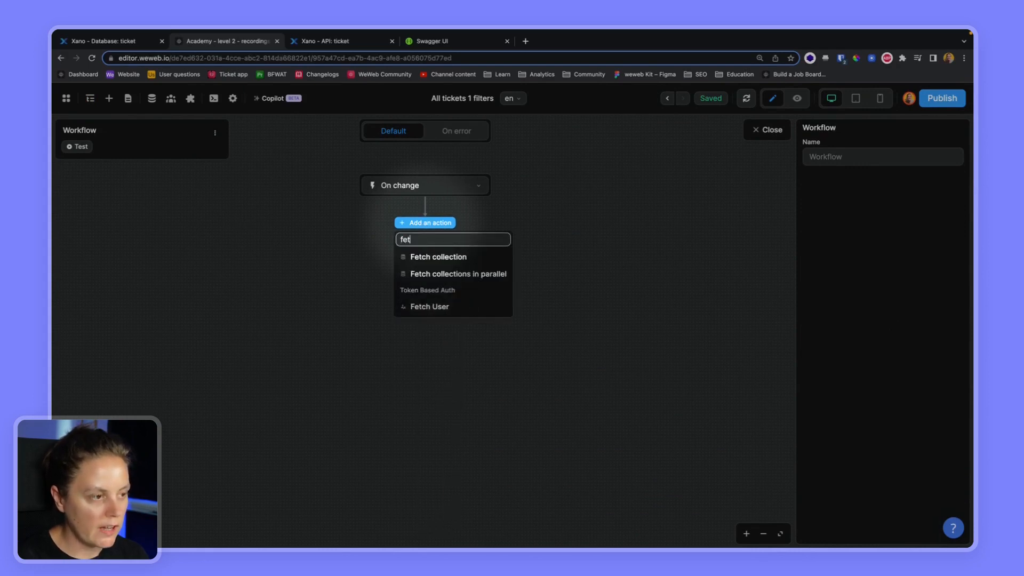
left_click(429, 259)
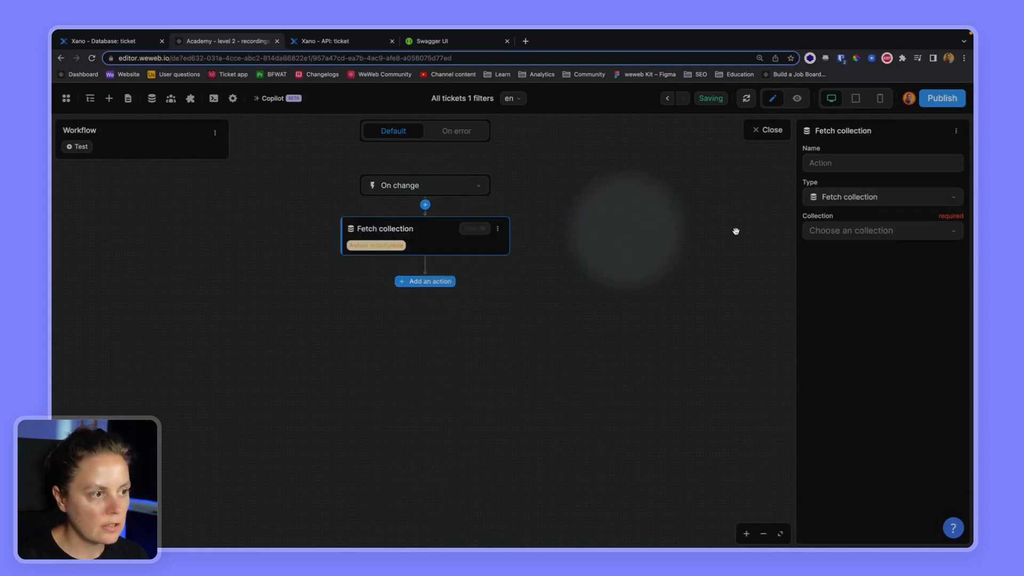
left_click(848, 234)
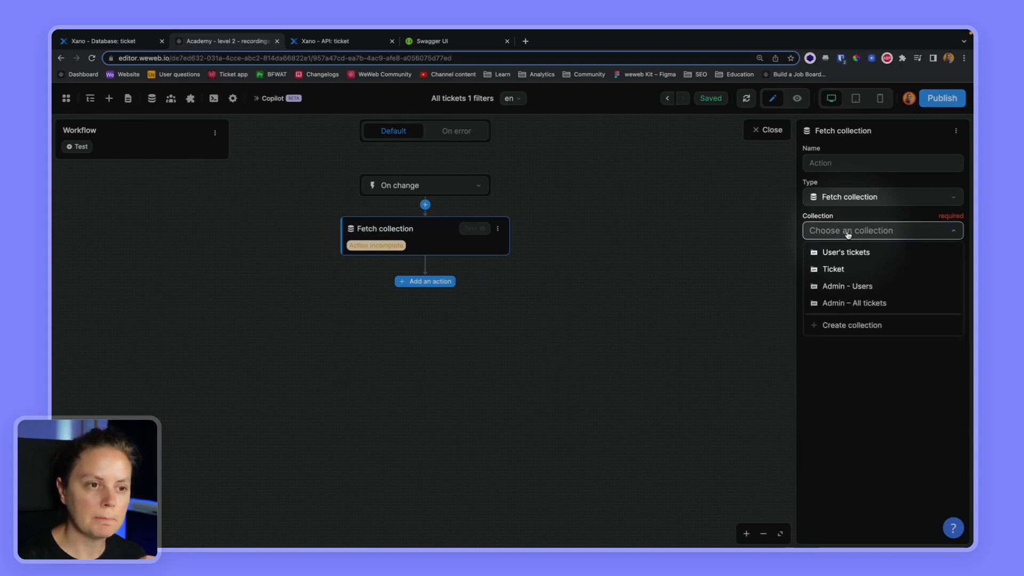
left_click(823, 303)
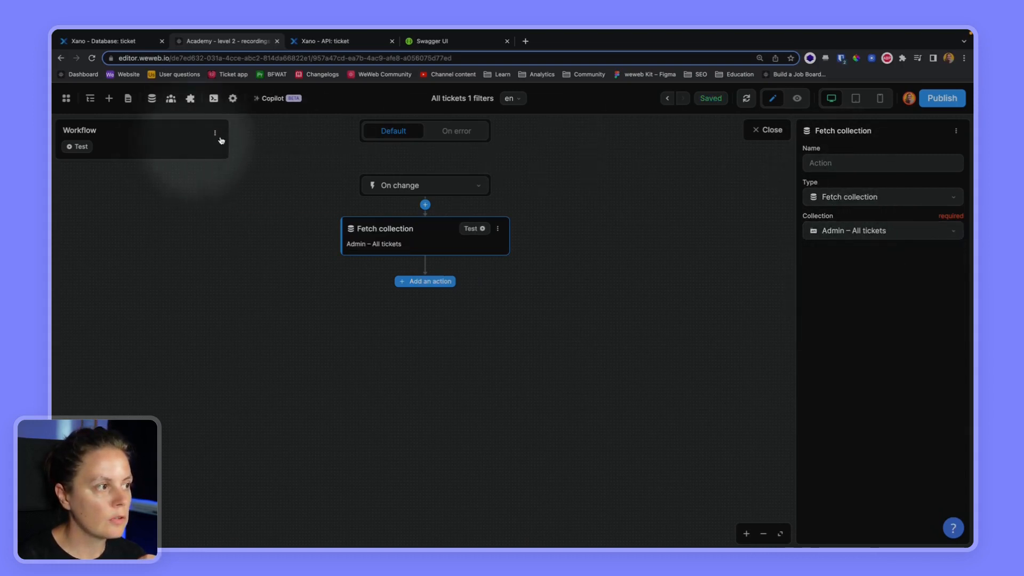
- Rename the workflow to 'Refetch tickets' and close the editor
left_click(215, 133)
left_click(235, 151)
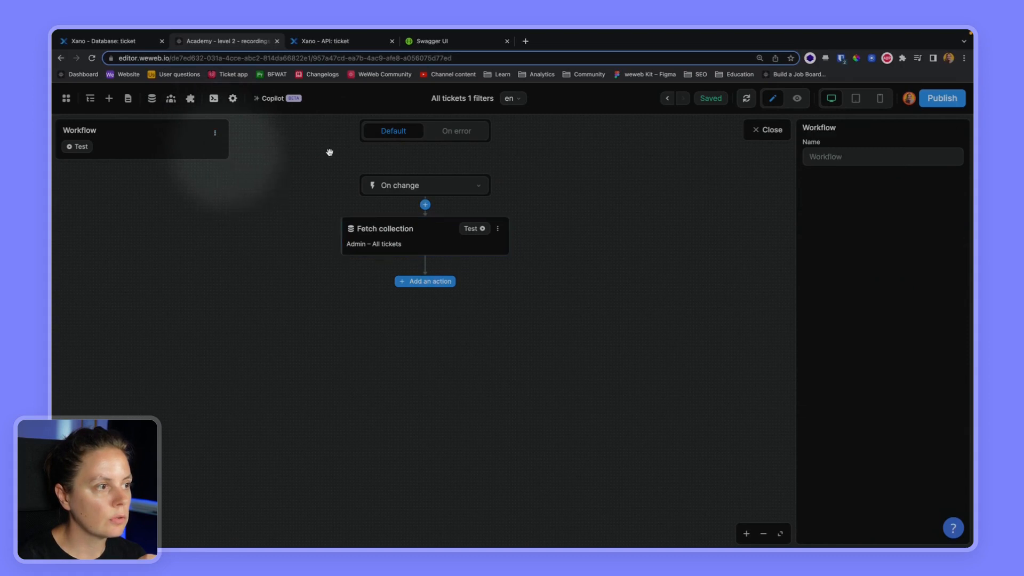
left_click(827, 156)
type("Refetch tickets")
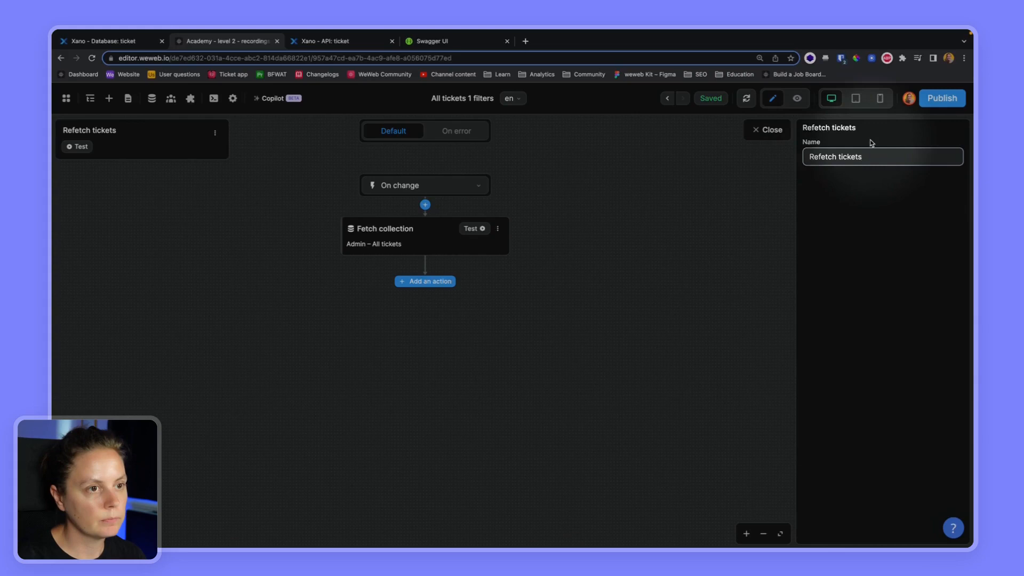
left_click(767, 130)
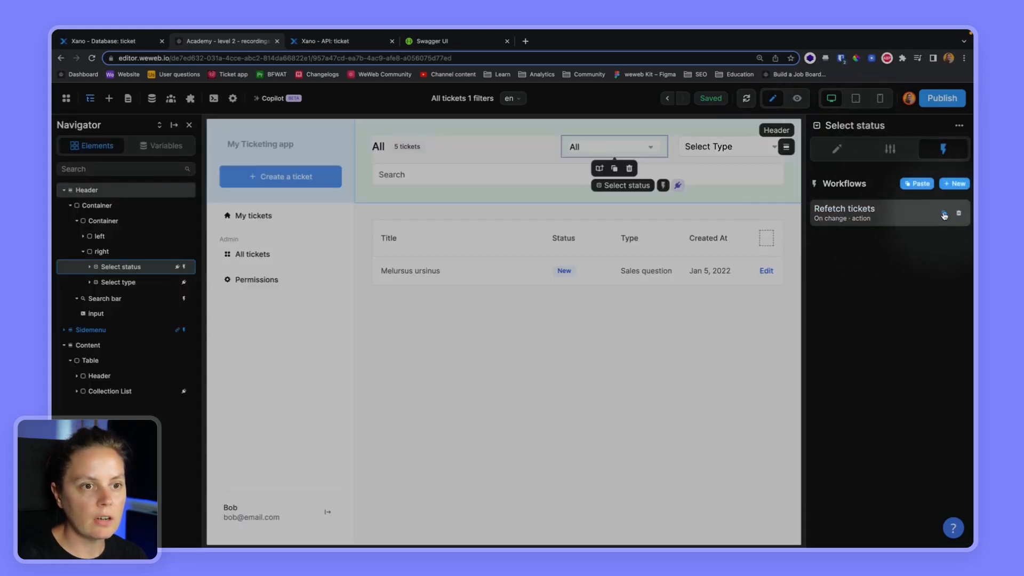
- Paste the Refetch tickets workflow onto the type filter
left_click(722, 140)
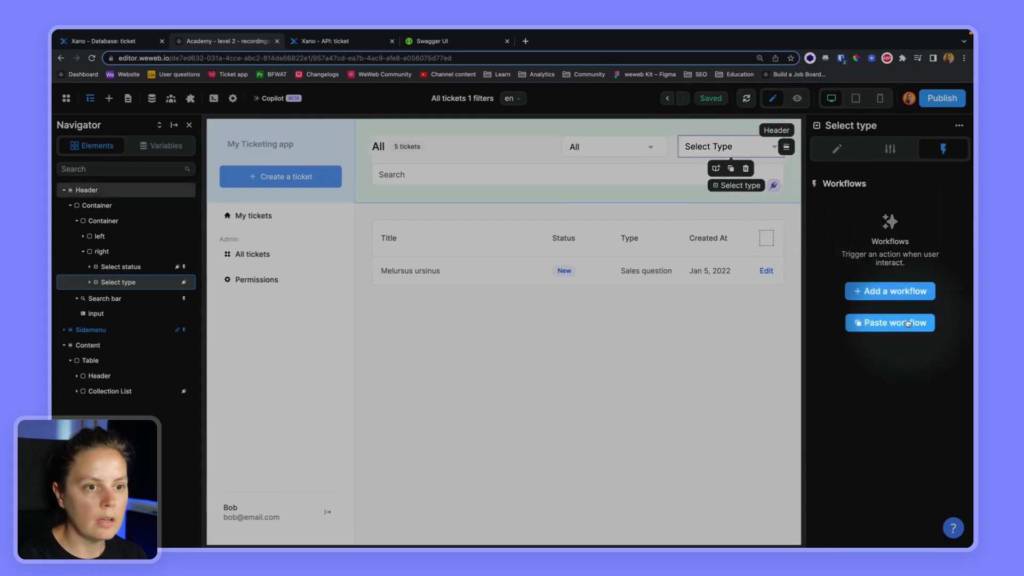
left_click(905, 324)
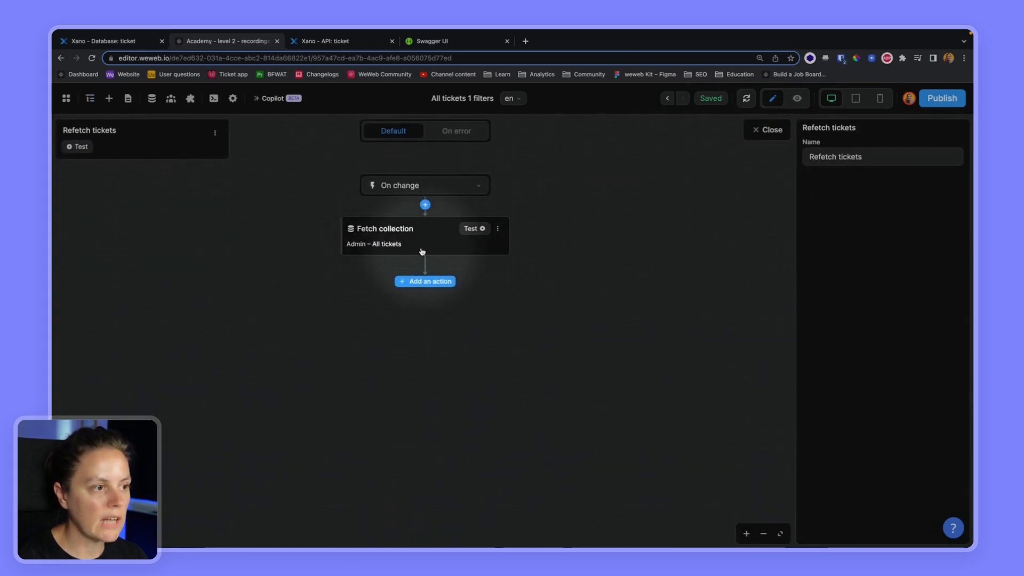
left_click(768, 131)
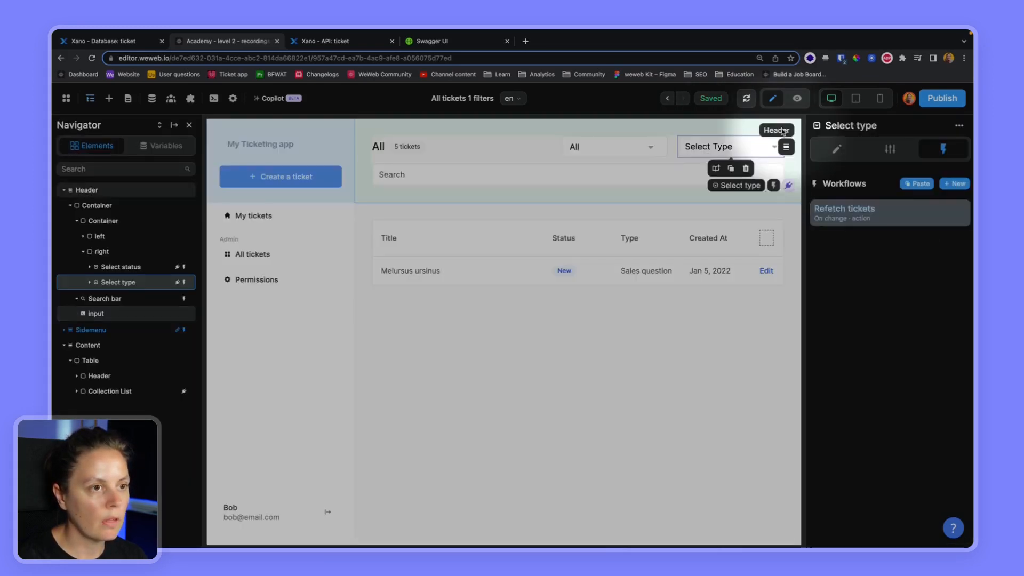
- Make the search bar's delayed workflow set searchWithDelay to the Search bar value
left_click(389, 171)
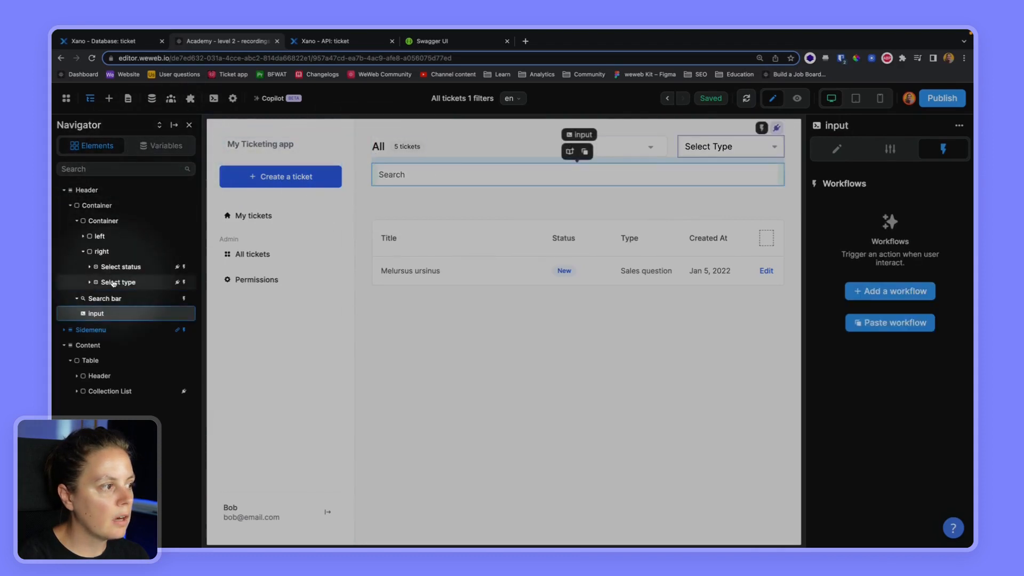
left_click(139, 297)
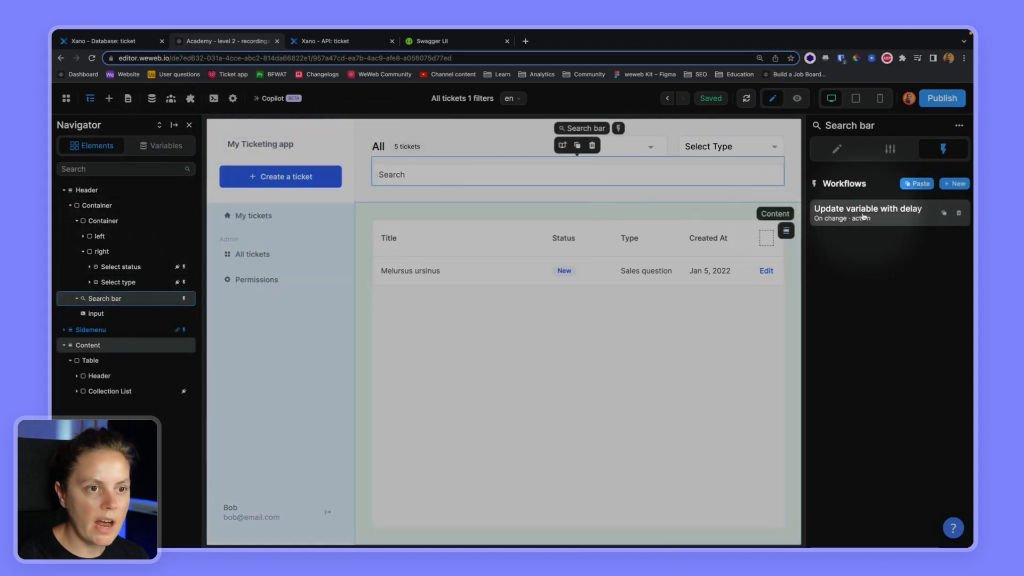
left_click(863, 216)
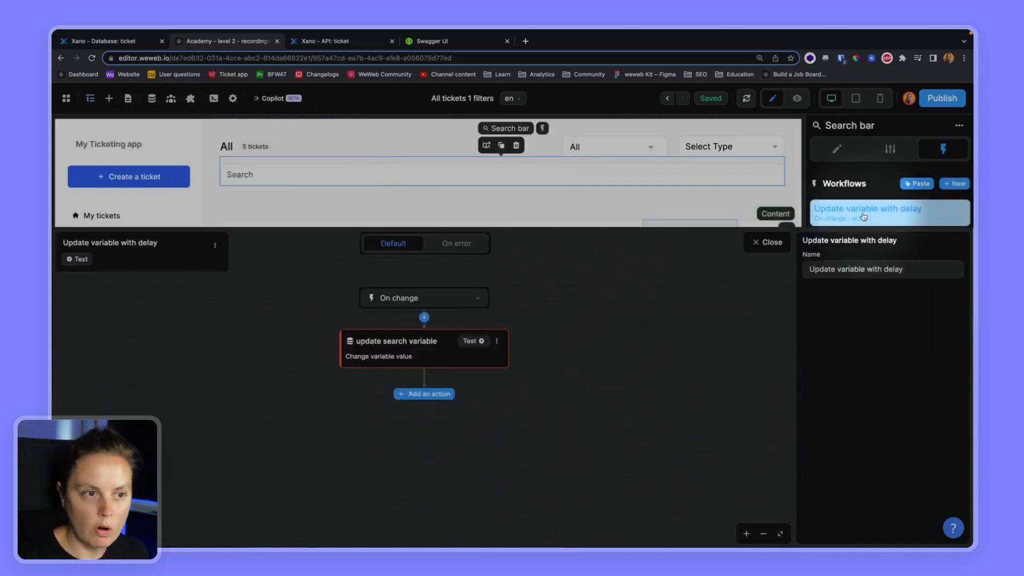
left_click(409, 247)
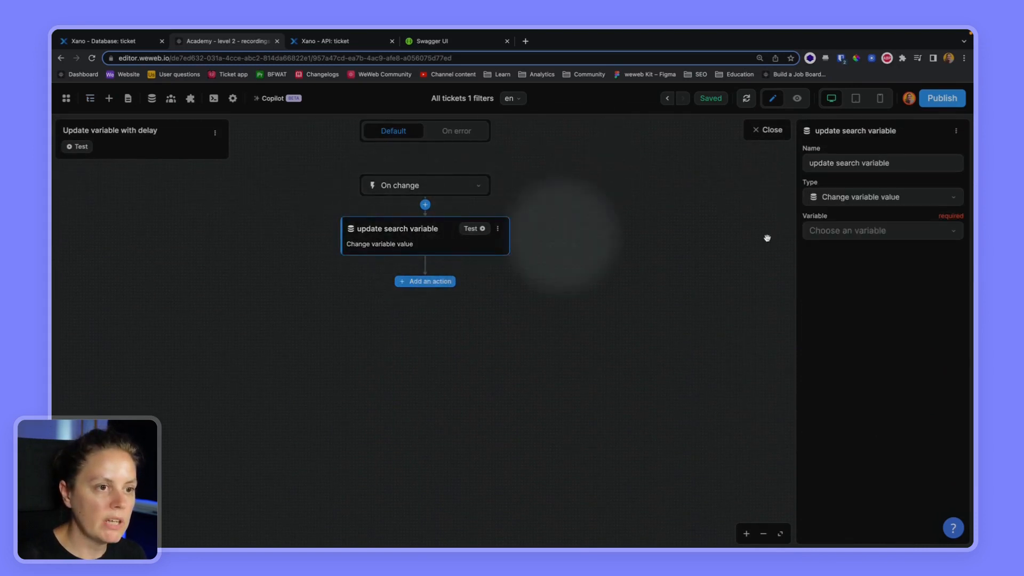
left_click(844, 235)
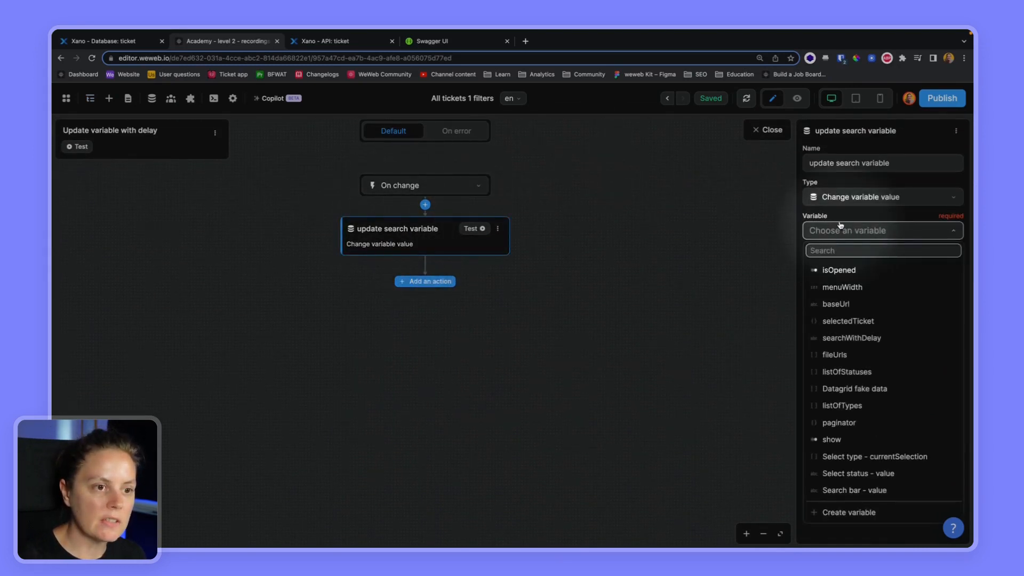
left_click(850, 337)
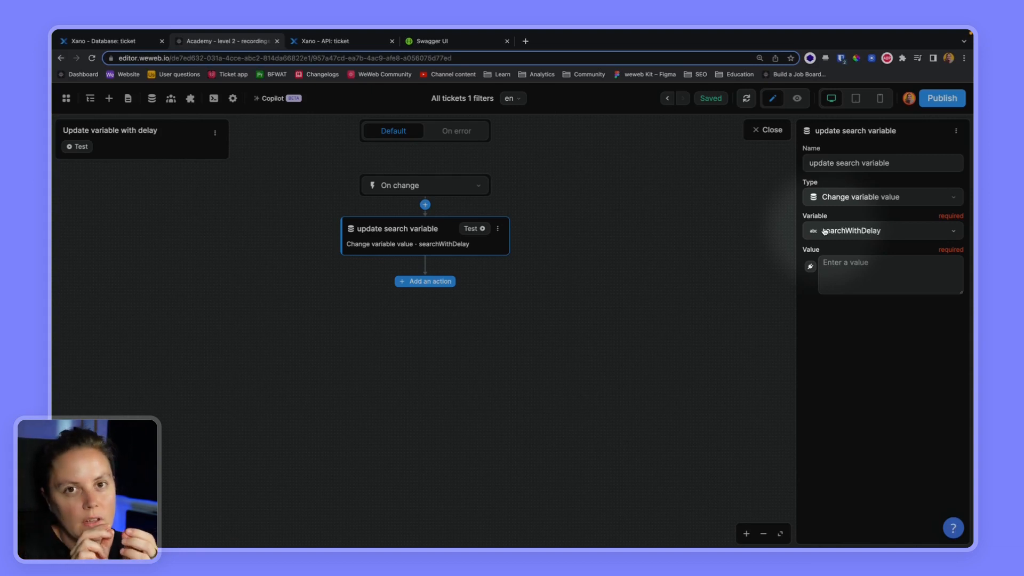
left_click(810, 266)
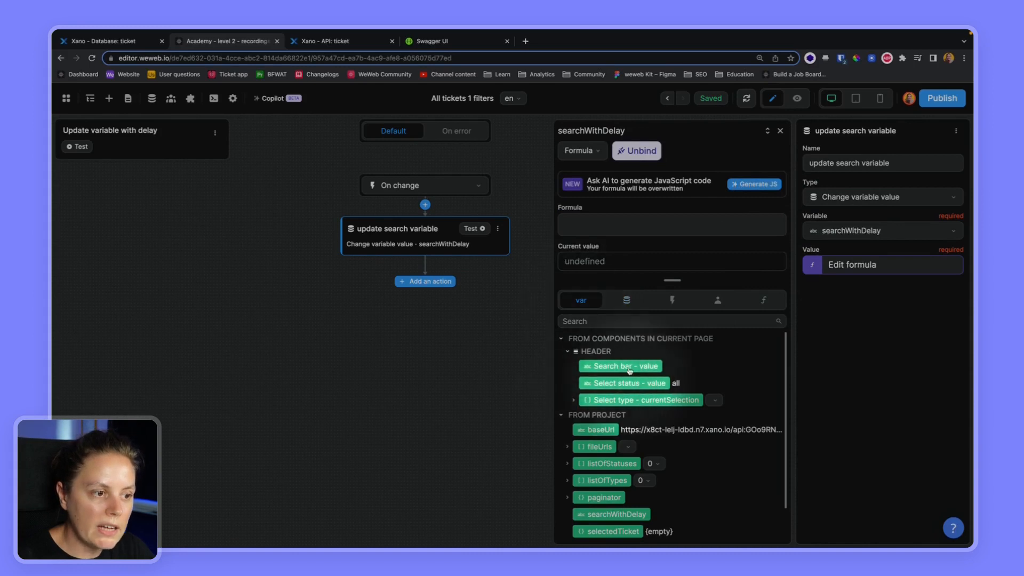
left_click(640, 367)
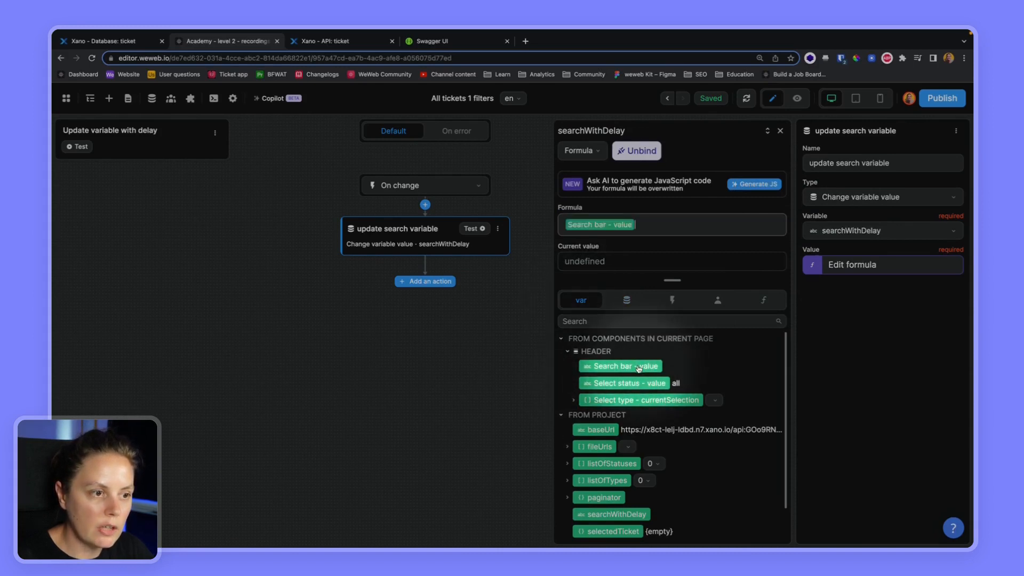
left_click(780, 130)
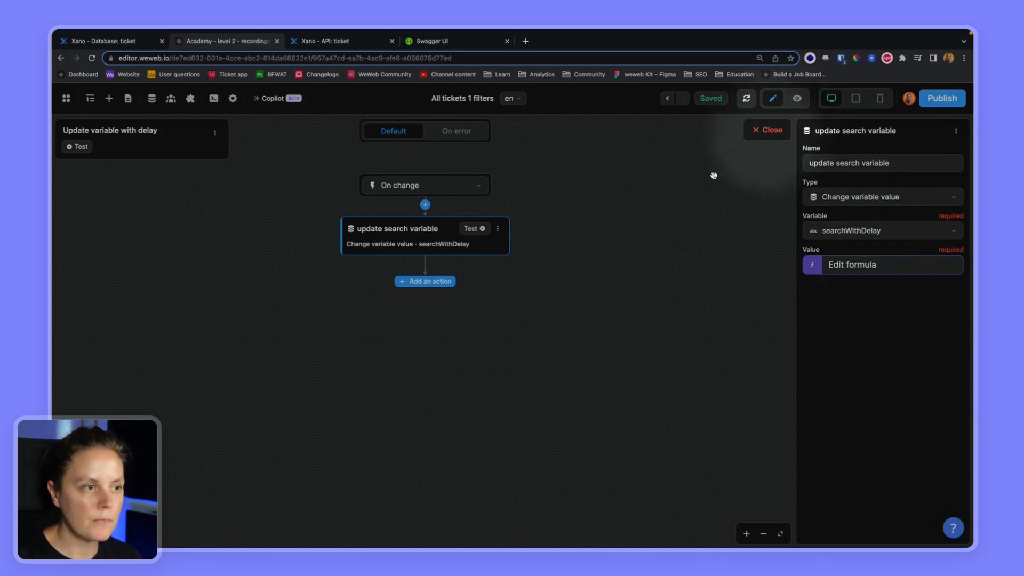
- Append a Fetch collection action for Admin – All tickets to that workflow
left_click(425, 281)
type("fet")
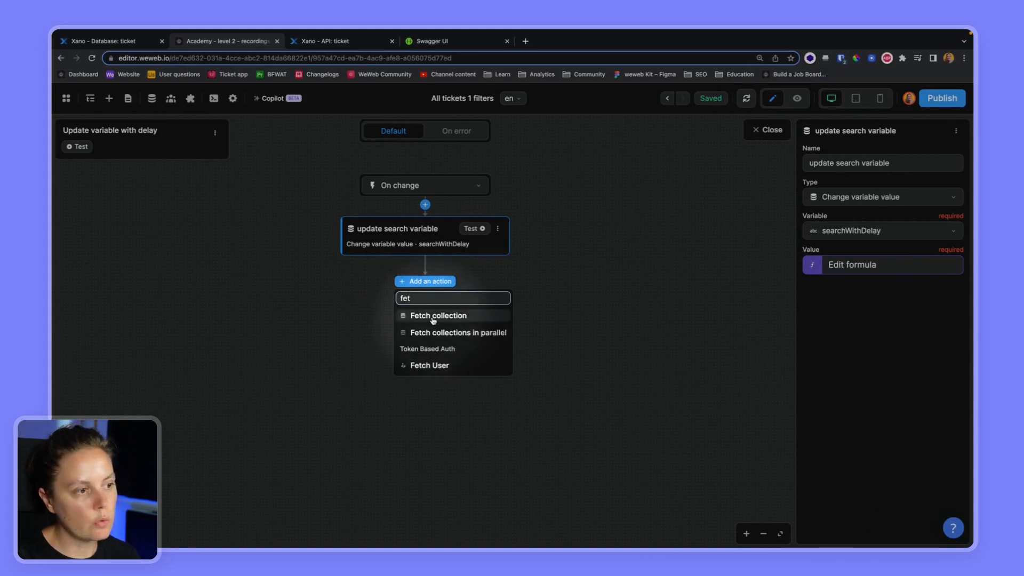
left_click(433, 320)
left_click(853, 230)
left_click(852, 305)
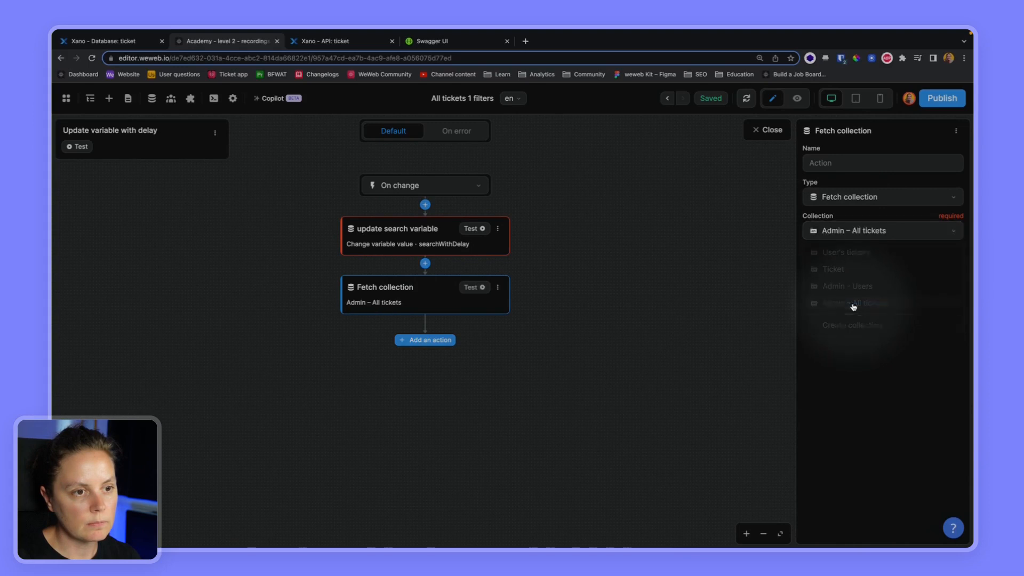
left_click(771, 130)
- Open the Admin – All tickets collection settings from the Tickets folder
left_click(889, 149)
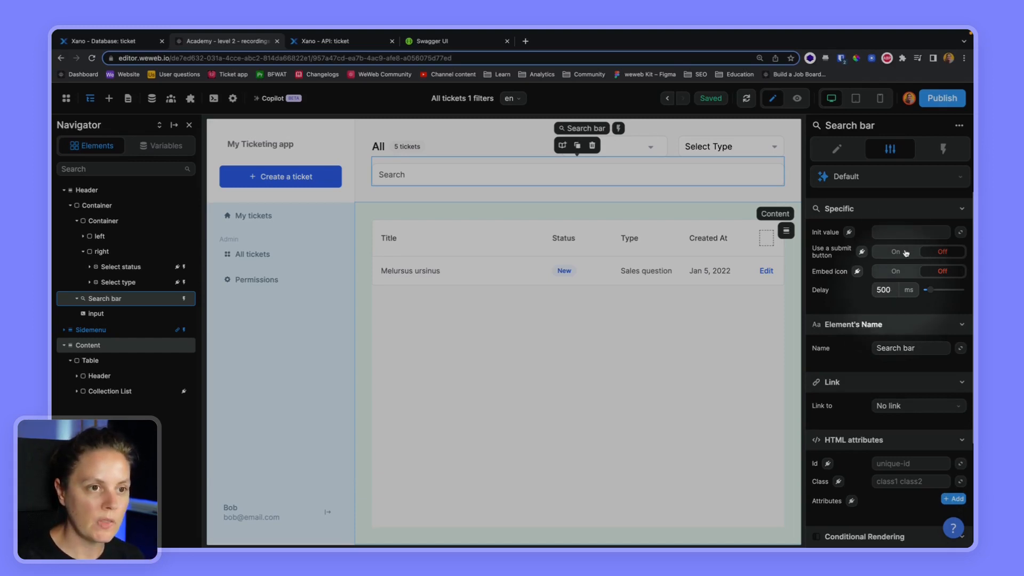
left_click(152, 98)
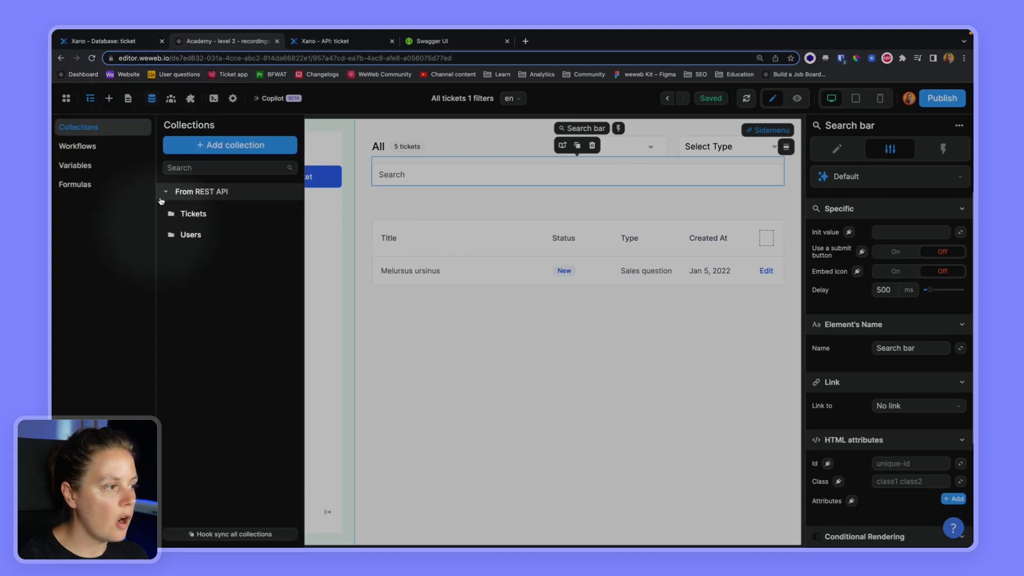
left_click(201, 213)
left_click(219, 274)
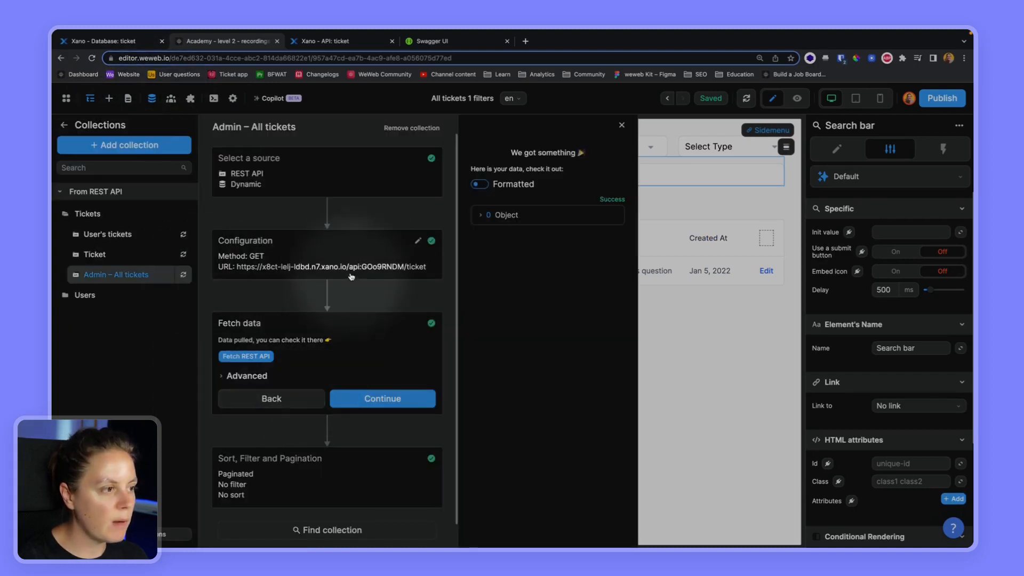
- Swap the search parameter's Search bar value for searchWithDelay and refetch the collection
left_click(349, 403)
left_click(692, 228)
key("BackSpace")
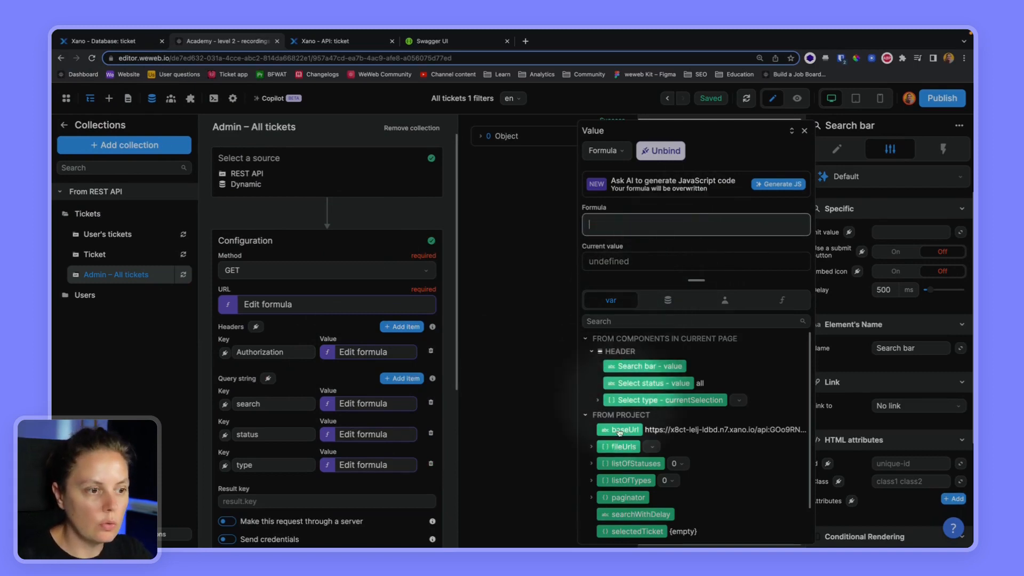
left_click(650, 512)
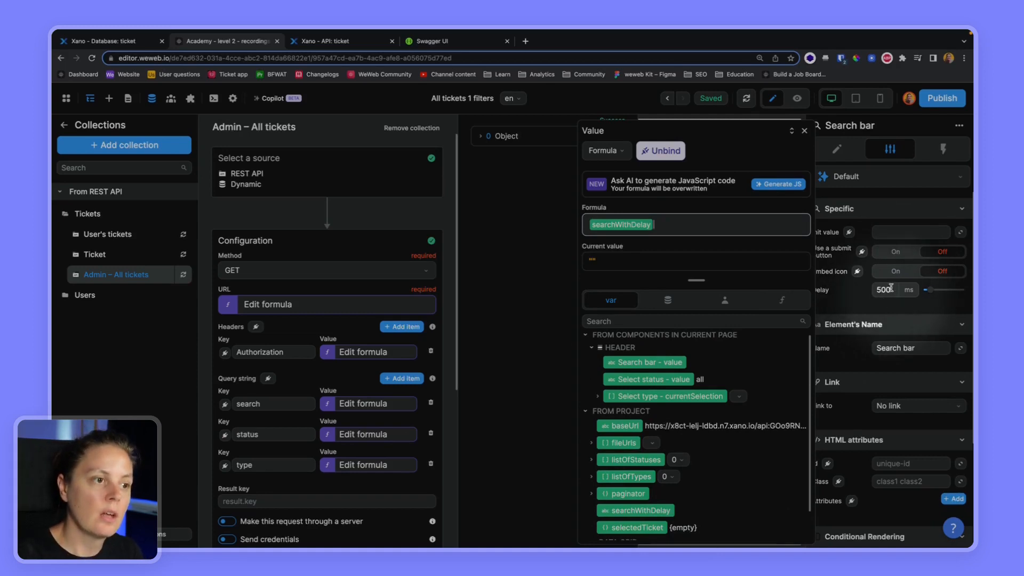
left_click(804, 131)
scroll(312, 491, "down", 1)
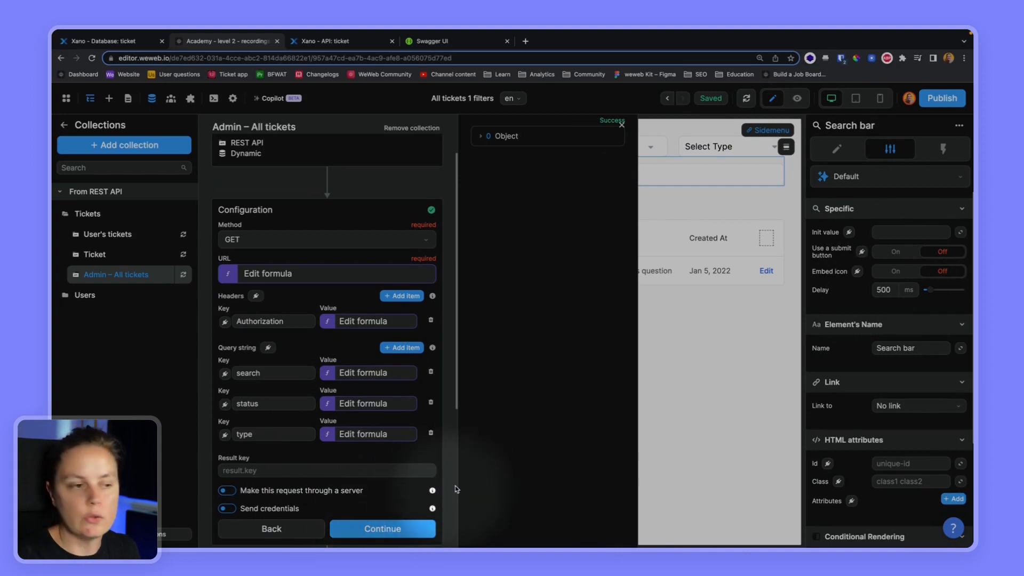
left_click(376, 534)
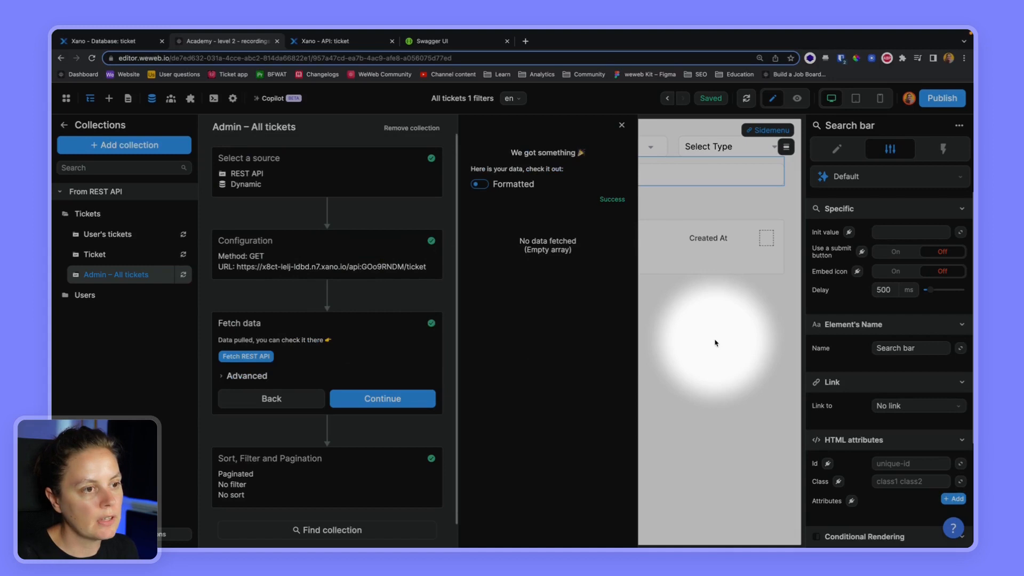
left_click(716, 343)
- In preview, filter the tickets to status New and type Product feedback
left_click(797, 98)
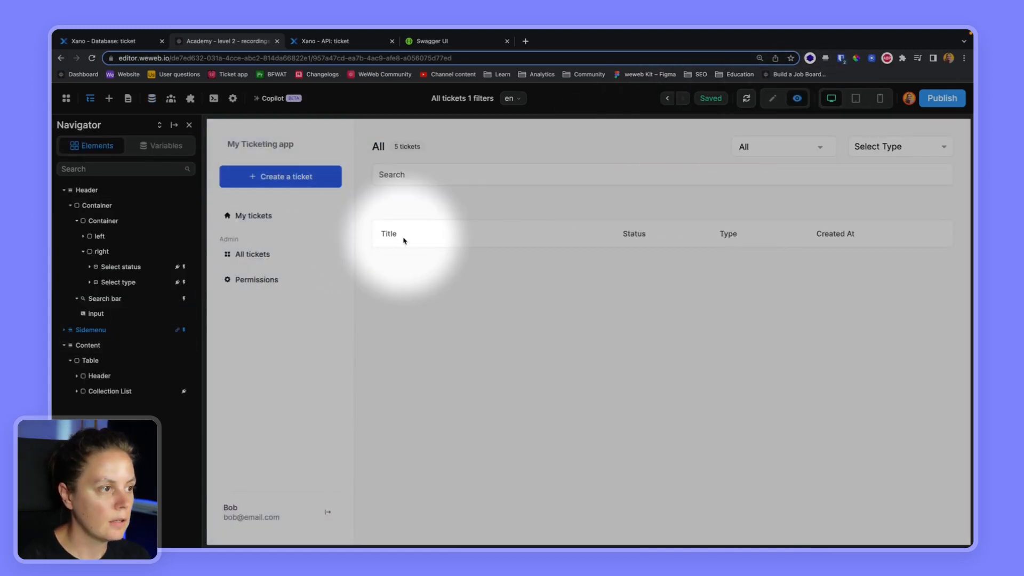
left_click(806, 150)
left_click(756, 195)
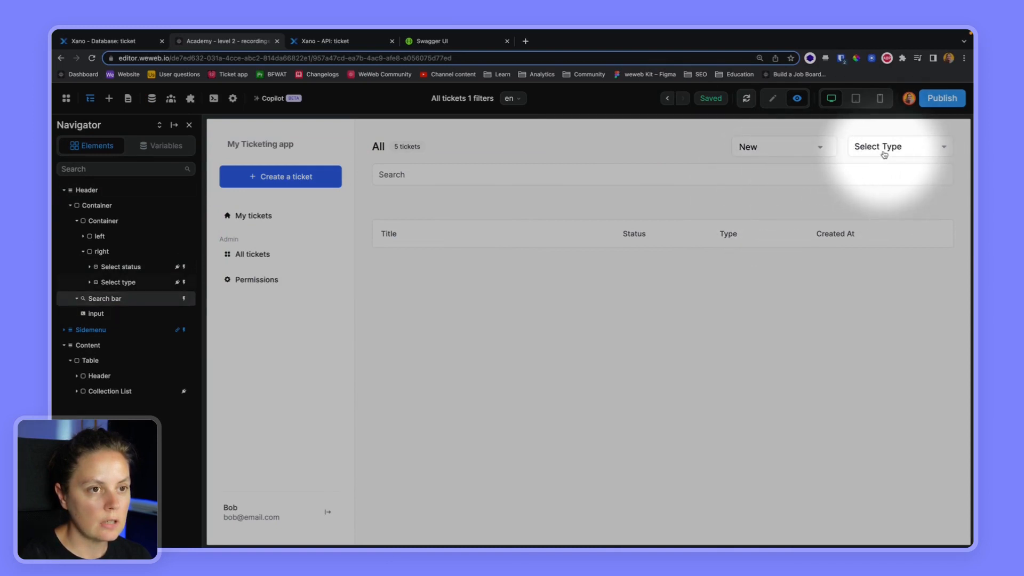
left_click(883, 149)
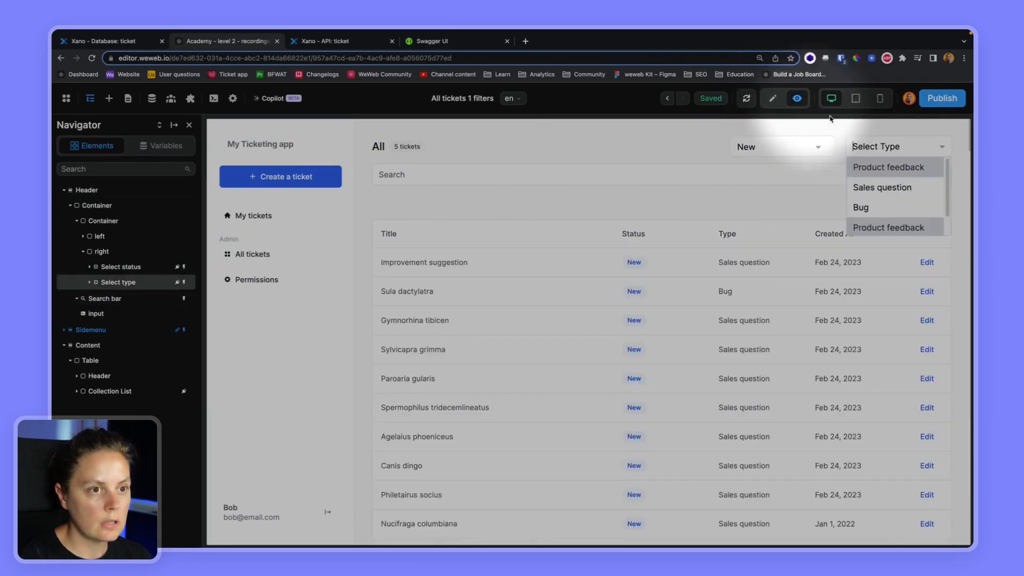
left_click(871, 169)
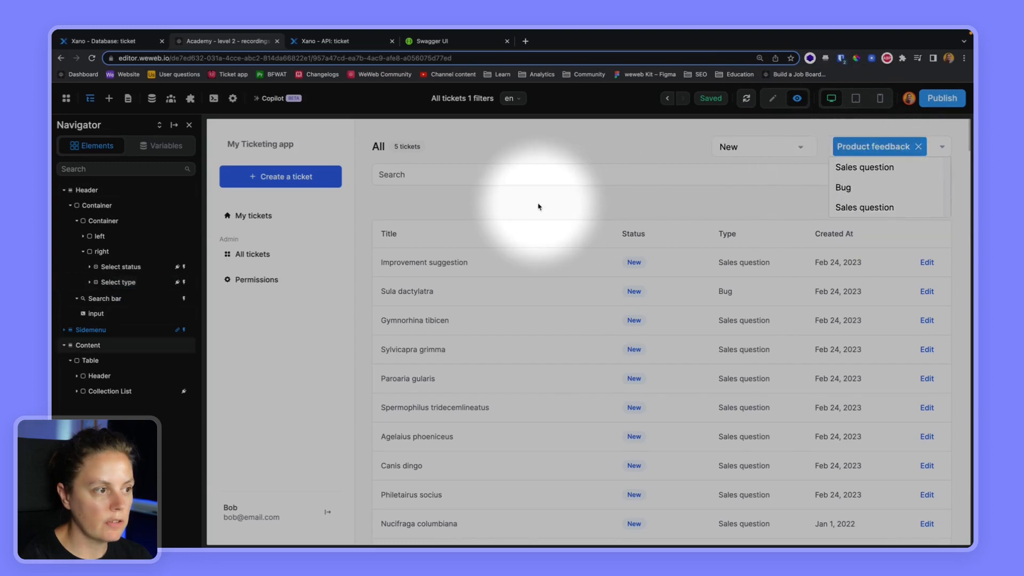
left_click(537, 205)
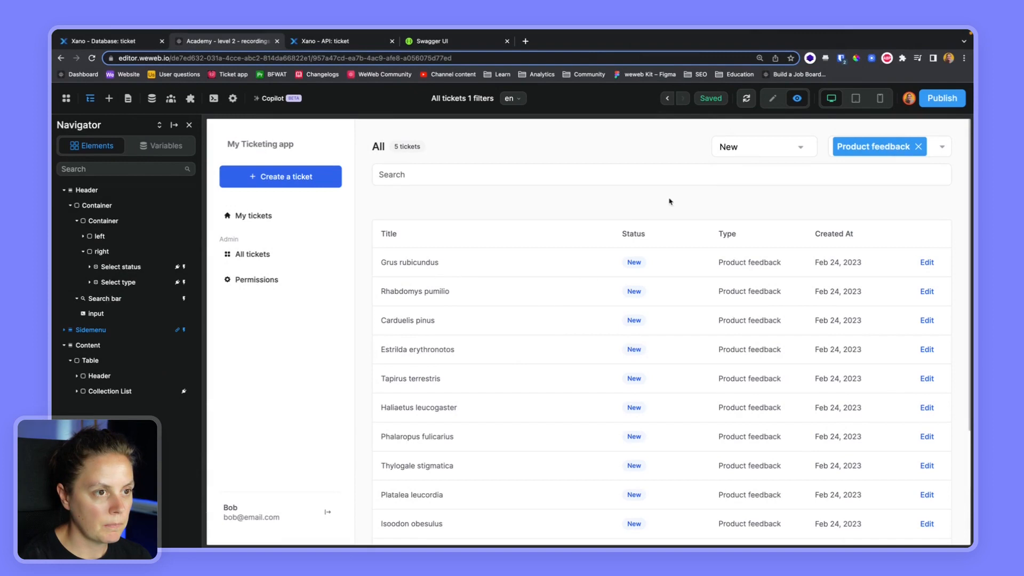
- Set the status filter back to All and check the Xano ticket table
left_click(800, 151)
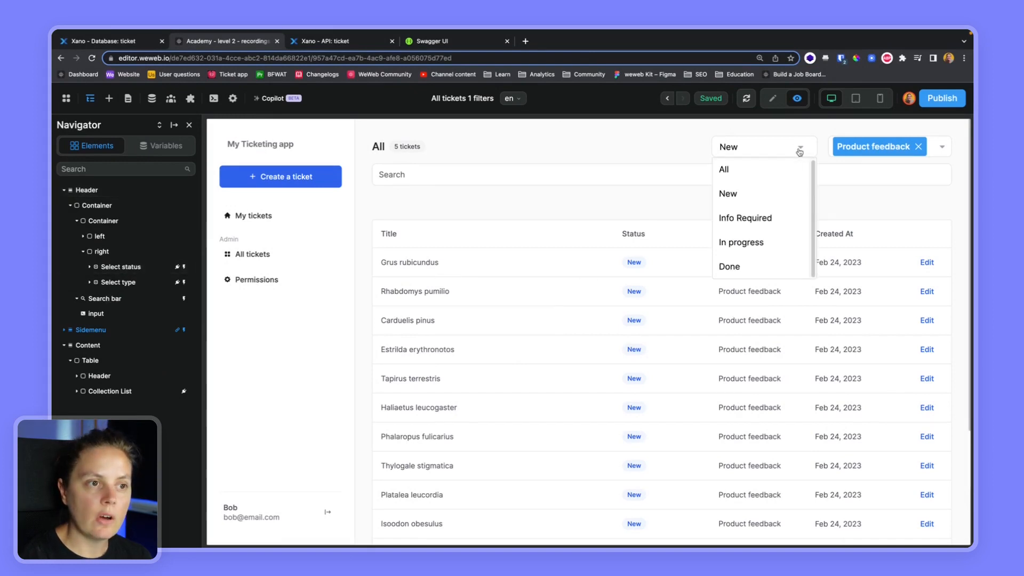
left_click(736, 173)
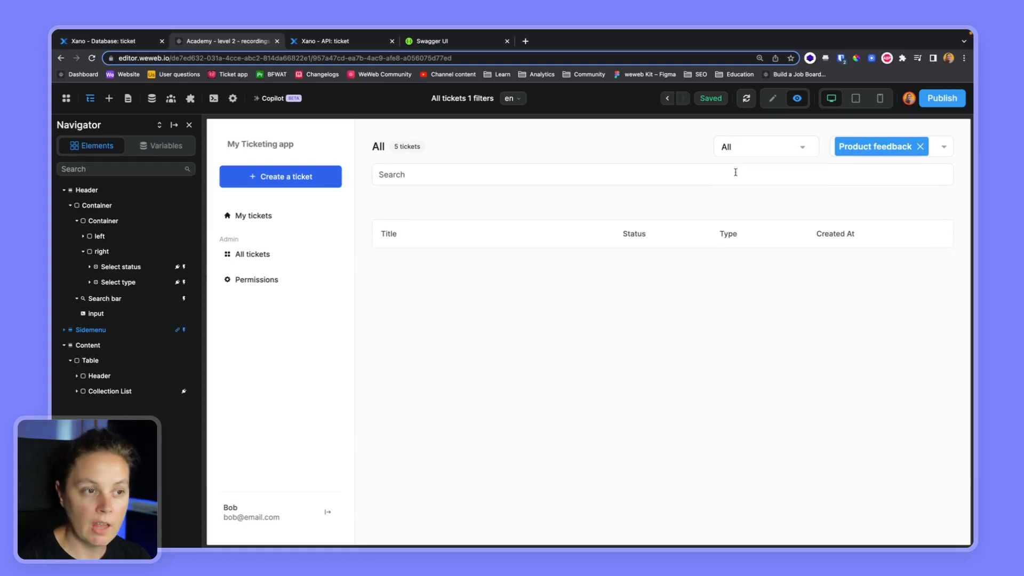
left_click(130, 41)
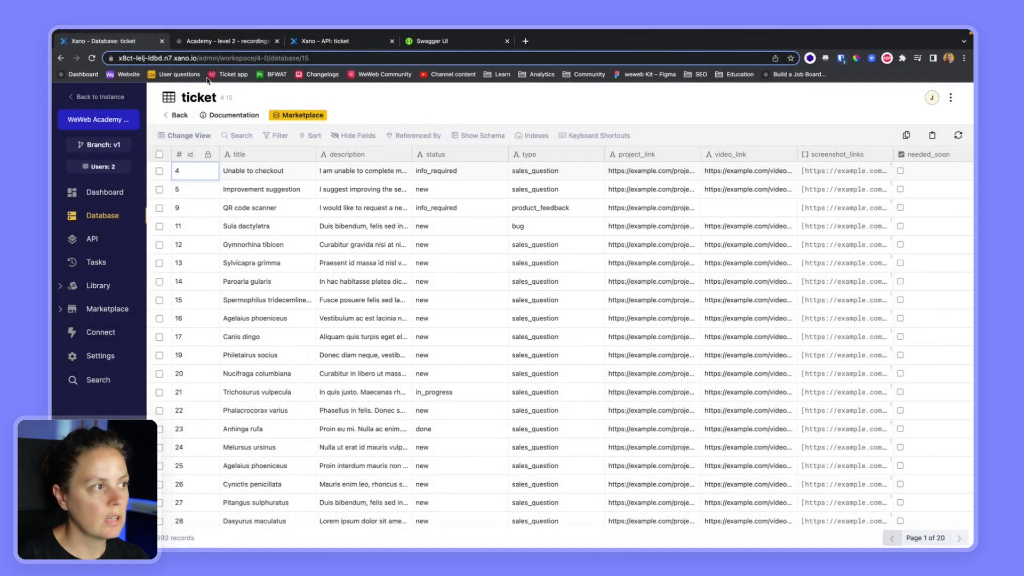
left_click(245, 43)
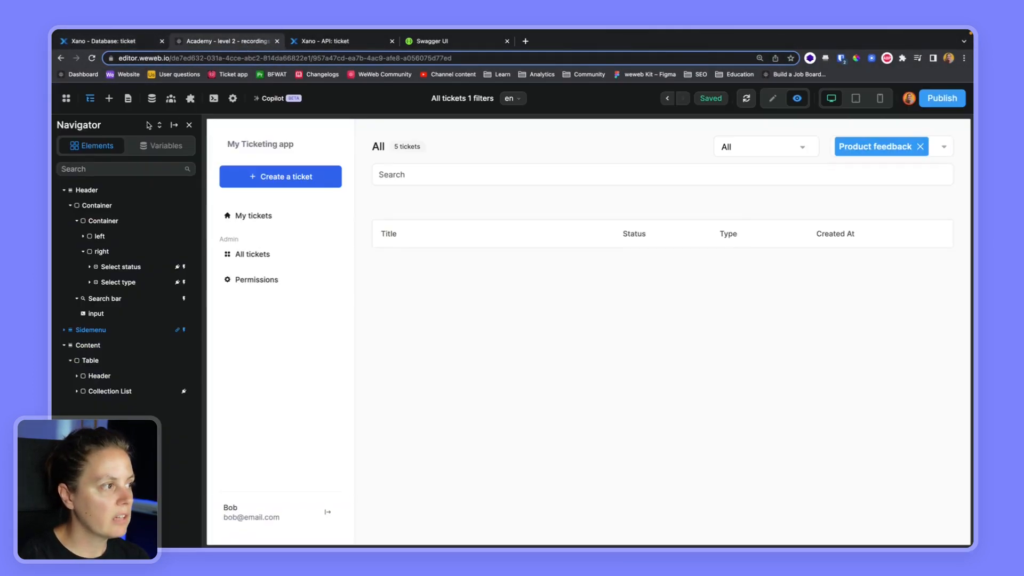
- Inspect the values of the listOfStatuses variable
left_click(152, 98)
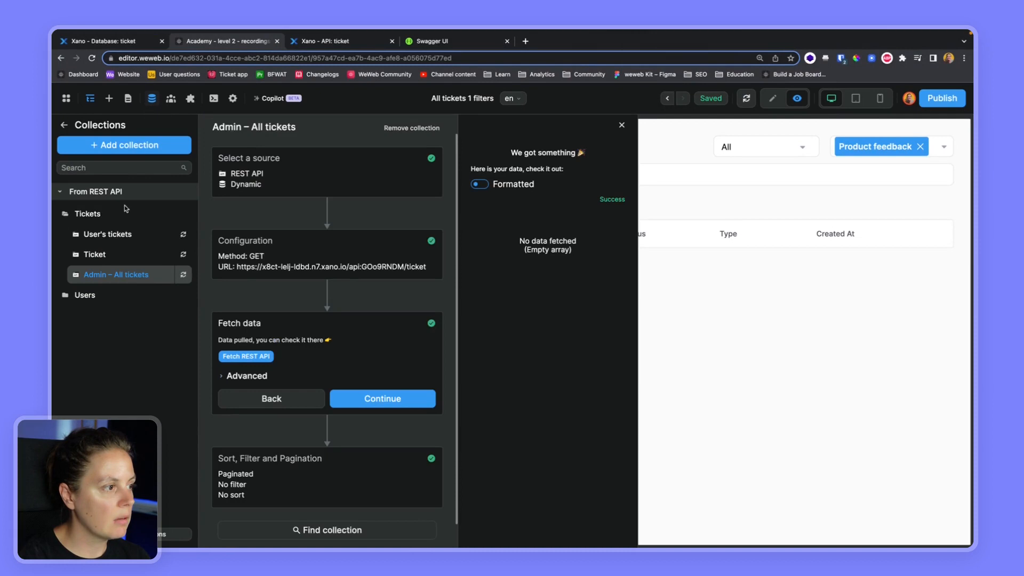
left_click(64, 125)
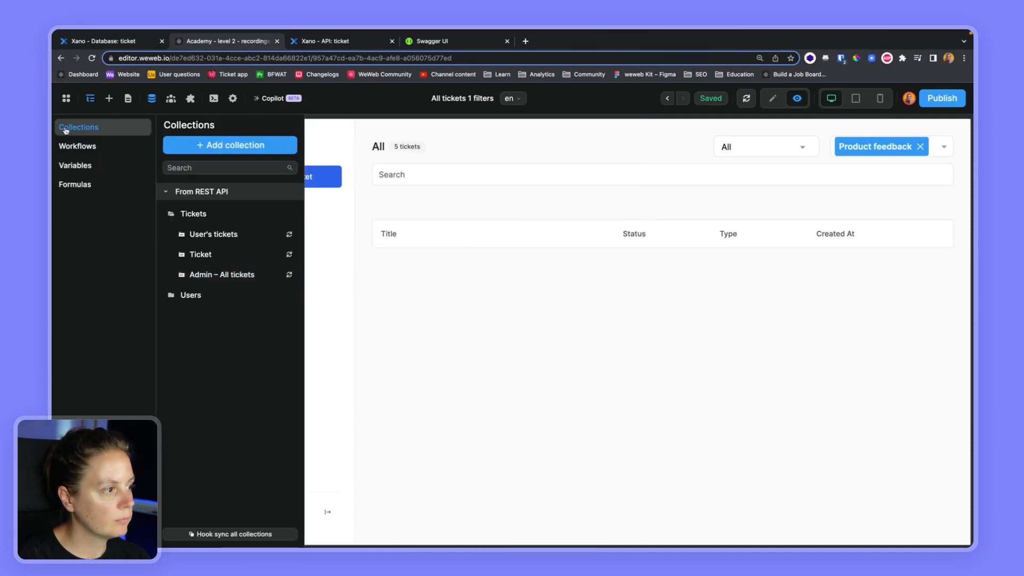
left_click(74, 164)
left_click(229, 255)
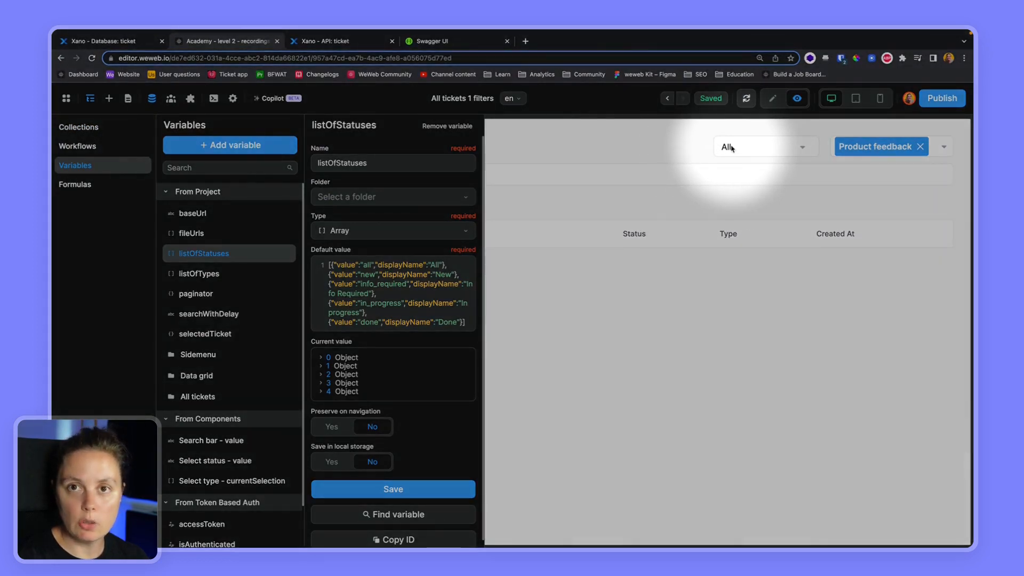
left_click(695, 153)
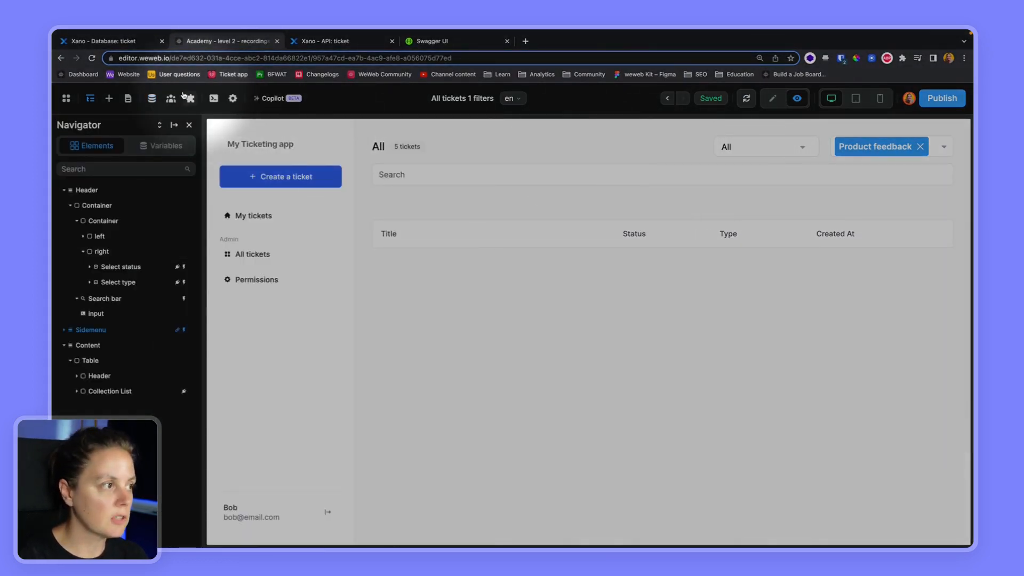
- Open the Admin – All tickets status parameter formula for editing
left_click(153, 99)
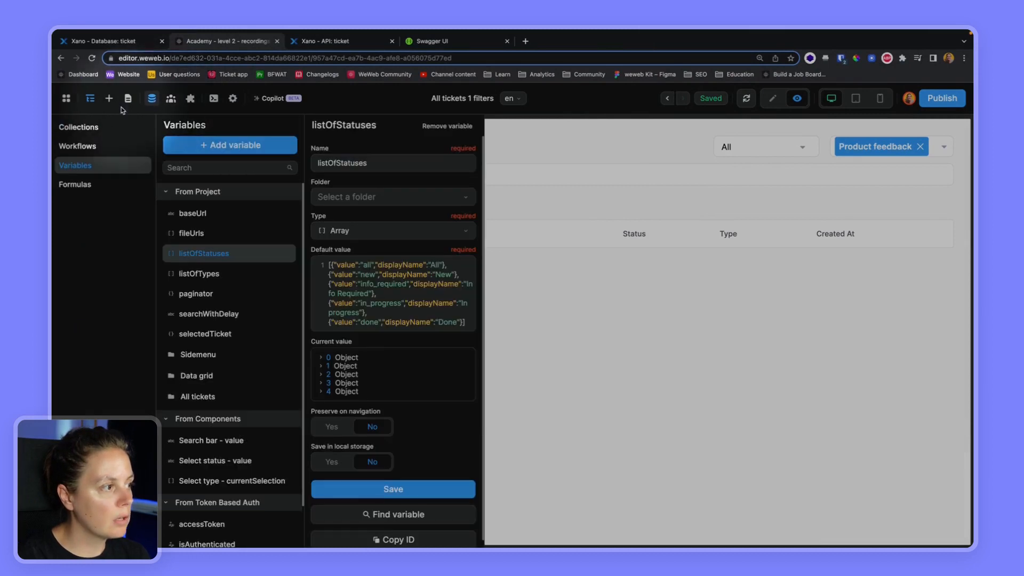
left_click(80, 128)
left_click(196, 217)
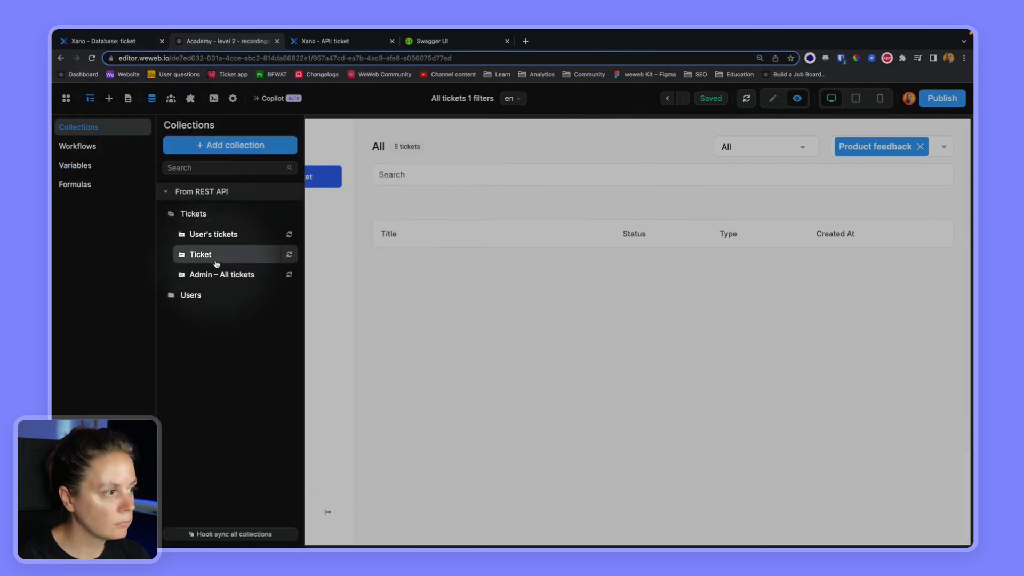
left_click(194, 272)
left_click(584, 224)
- Write if(Select status value = "all", "", Select status value) and refetch the collection
type("if ( Select status - value")
left_click(705, 222)
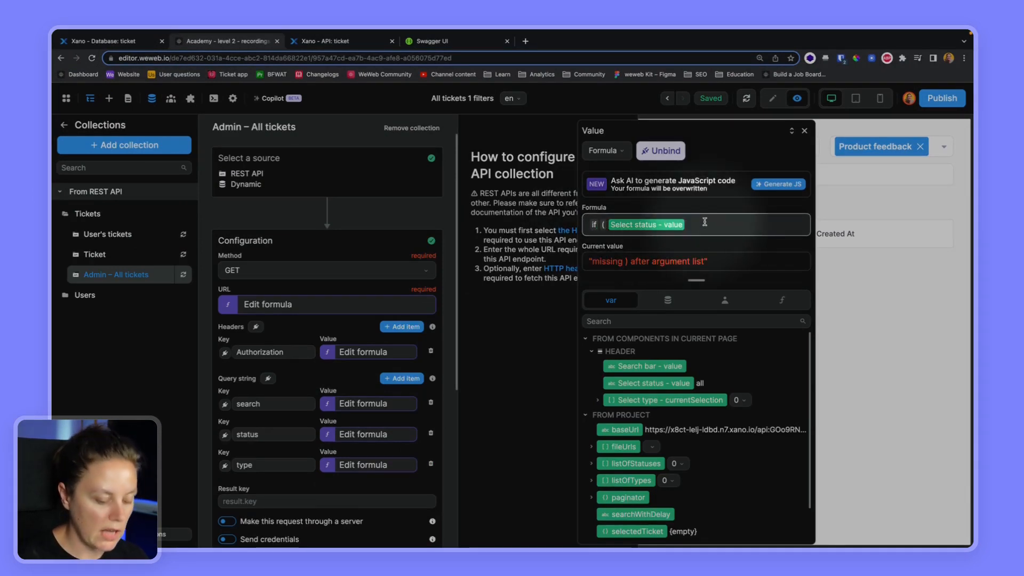
type("= \"all")
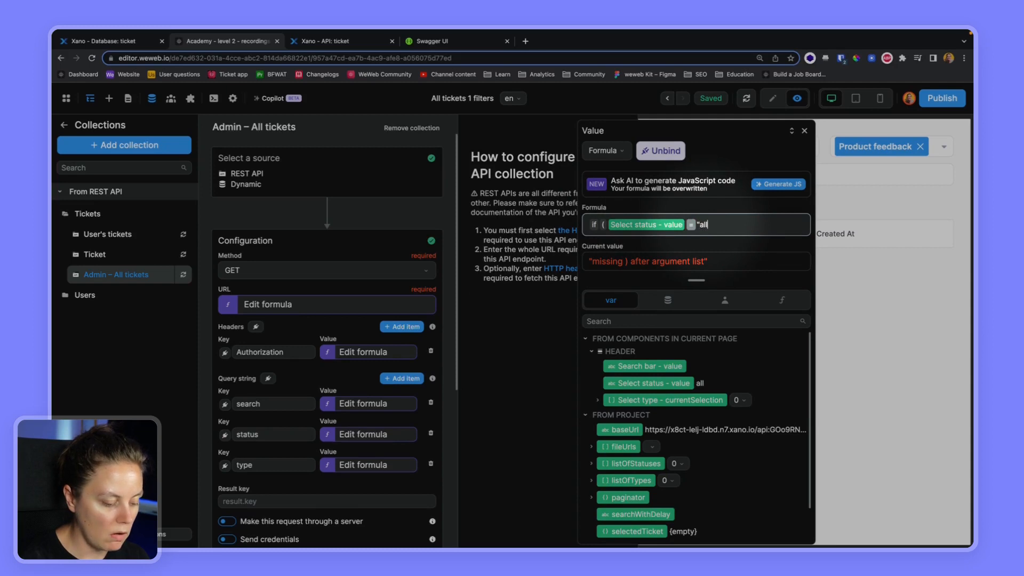
type("\", ")
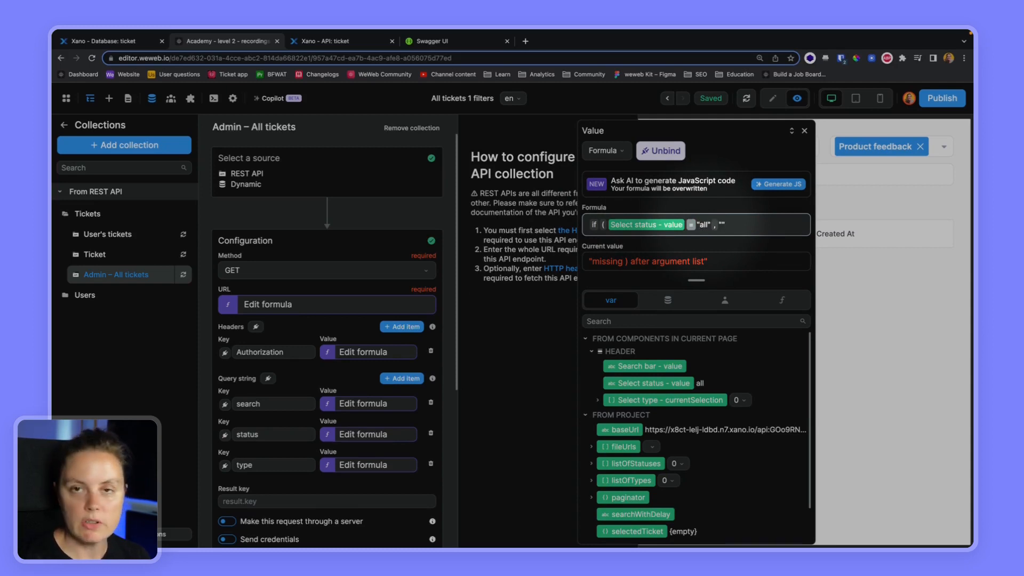
type("\"\",")
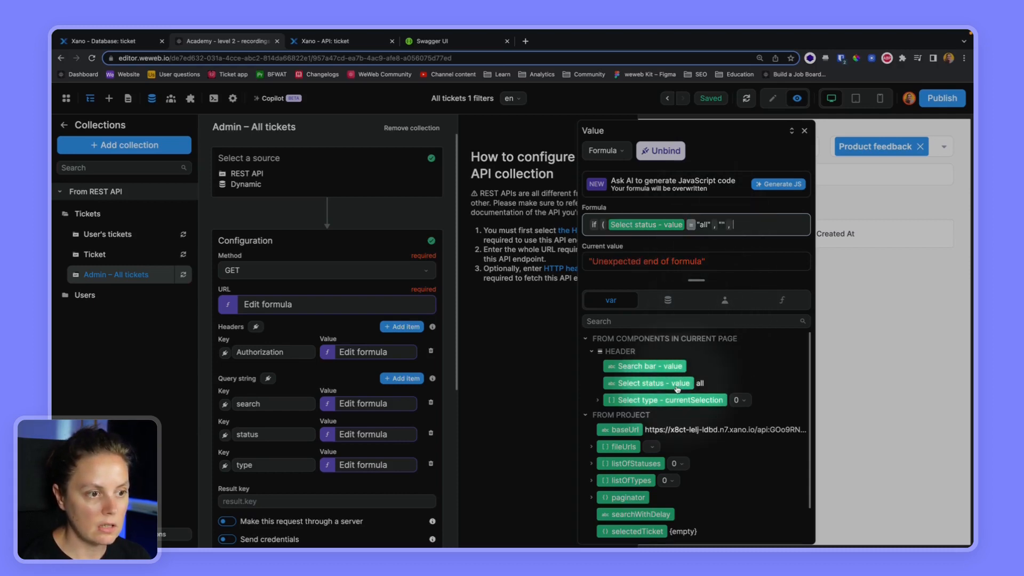
left_click(680, 383)
type(")")
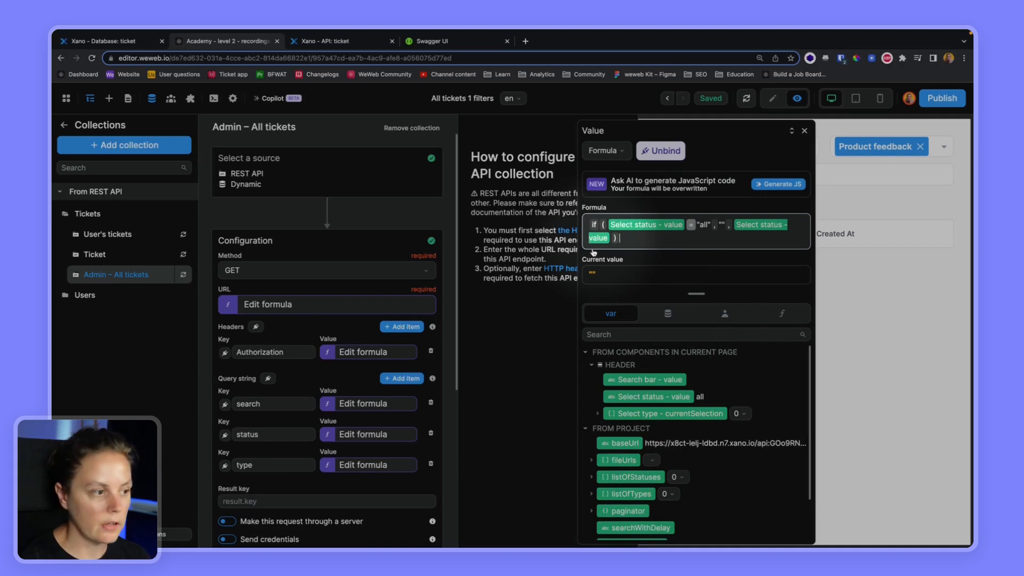
scroll(362, 427, "down", 5)
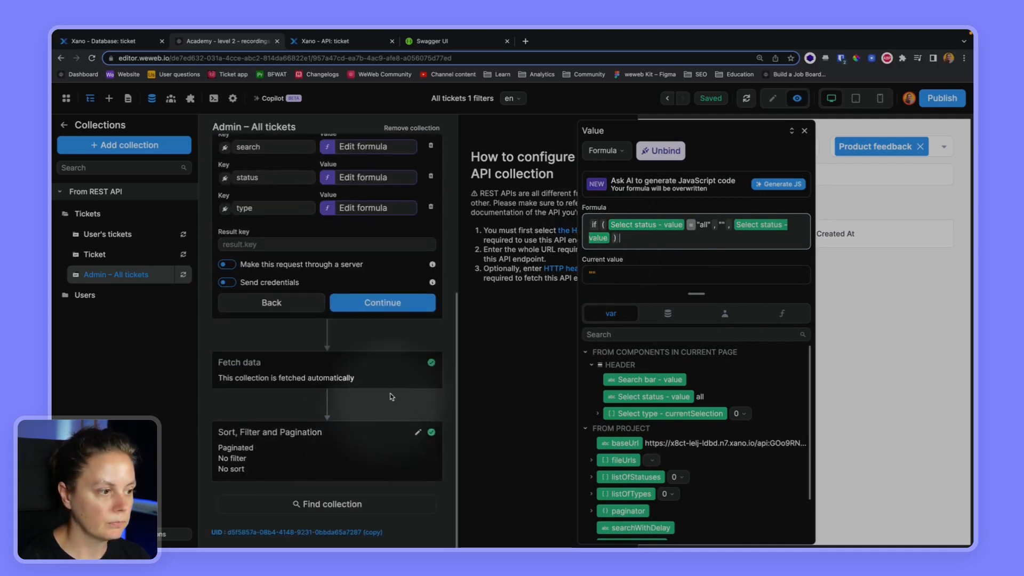
left_click(382, 303)
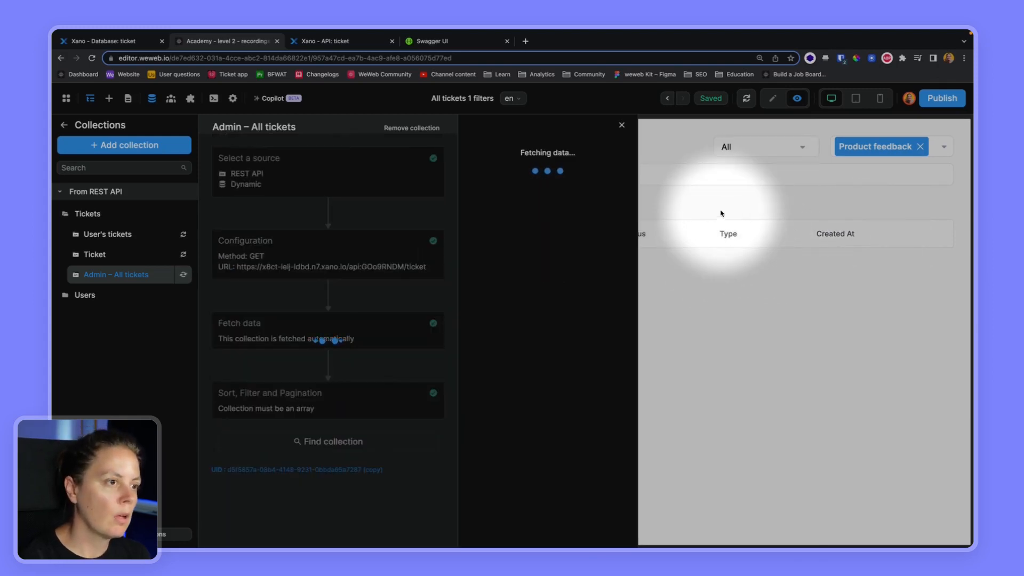
- Search 'code' with Product feedback filtering, narrowing to QR code scanner, then return to edit mode
left_click(716, 271)
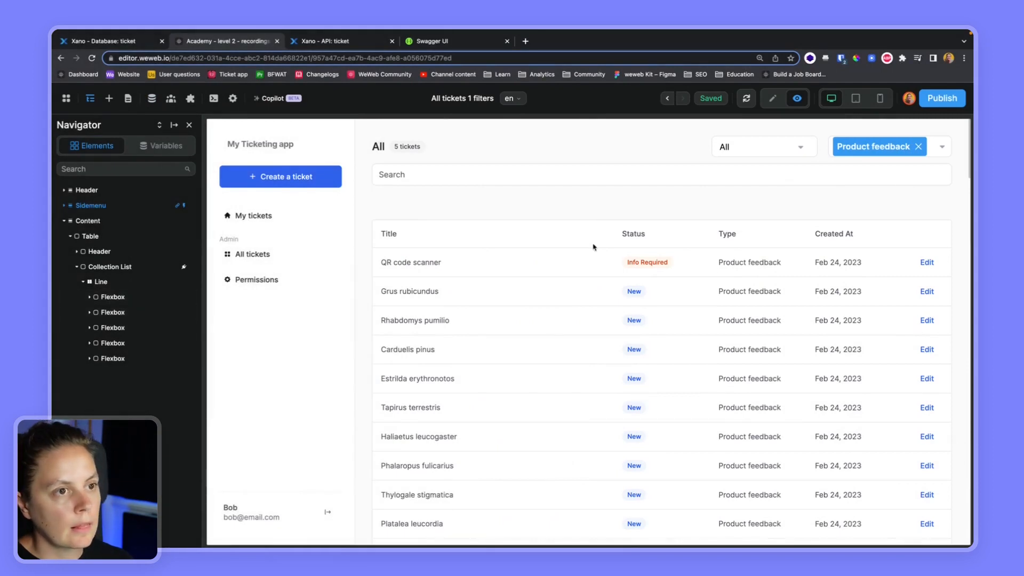
left_click(655, 178)
type("code")
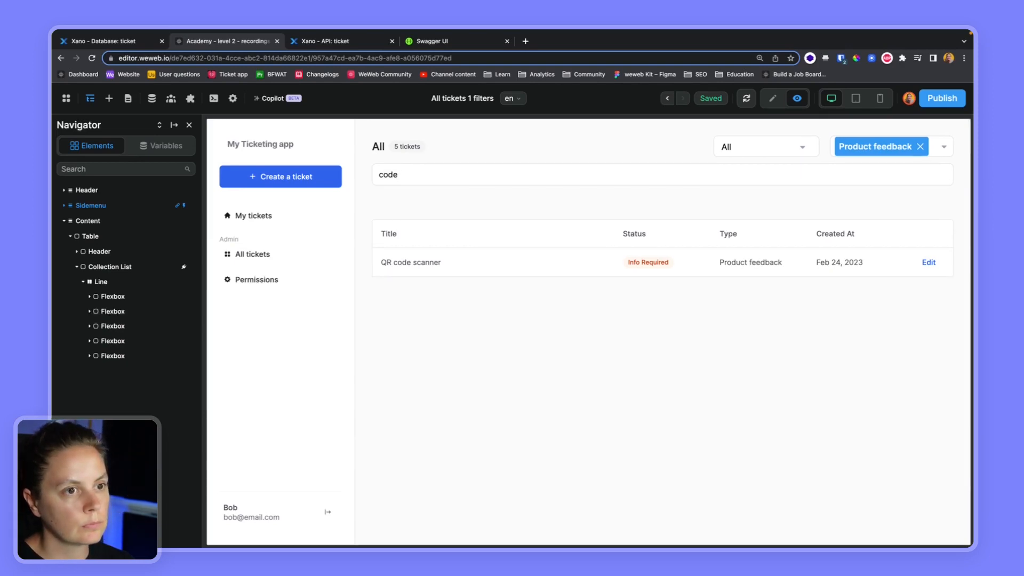
left_click(920, 147)
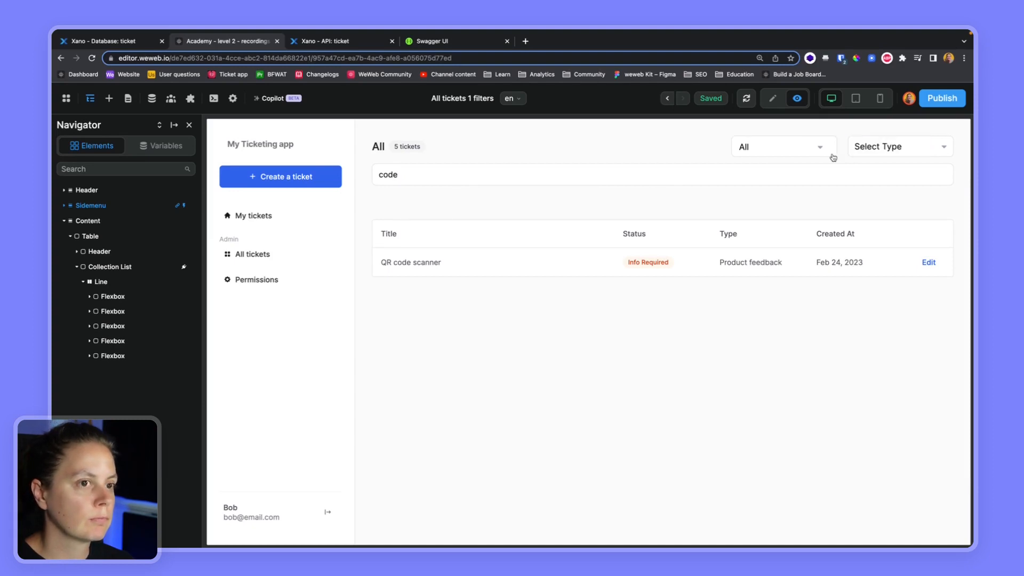
left_click(892, 146)
left_click(874, 167)
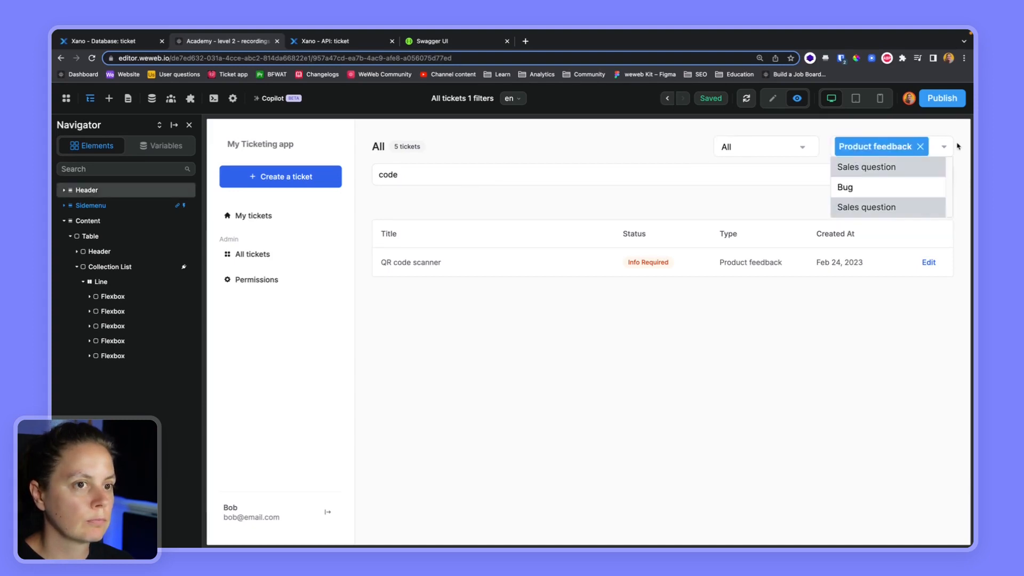
left_click(813, 167)
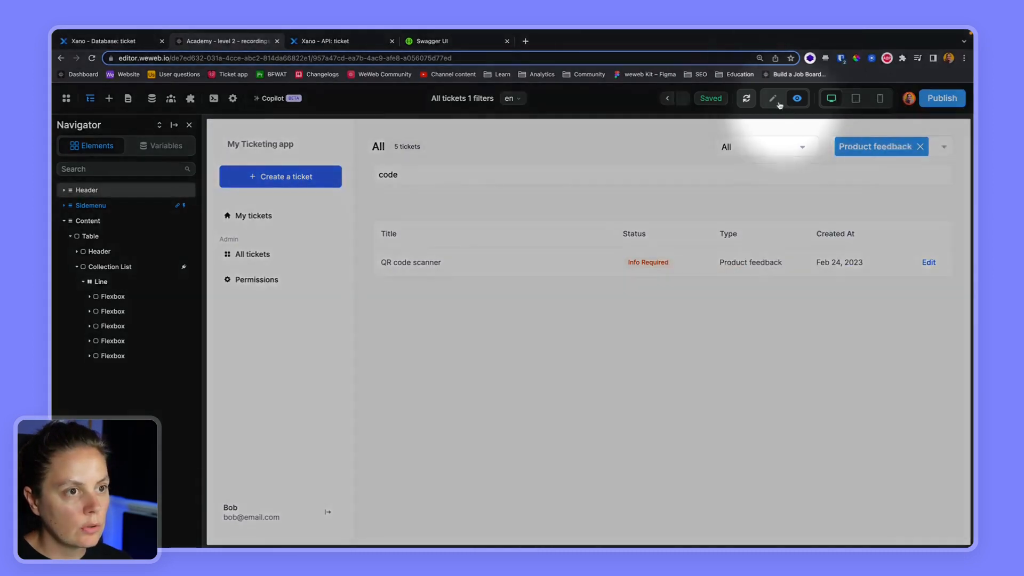
left_click(772, 98)
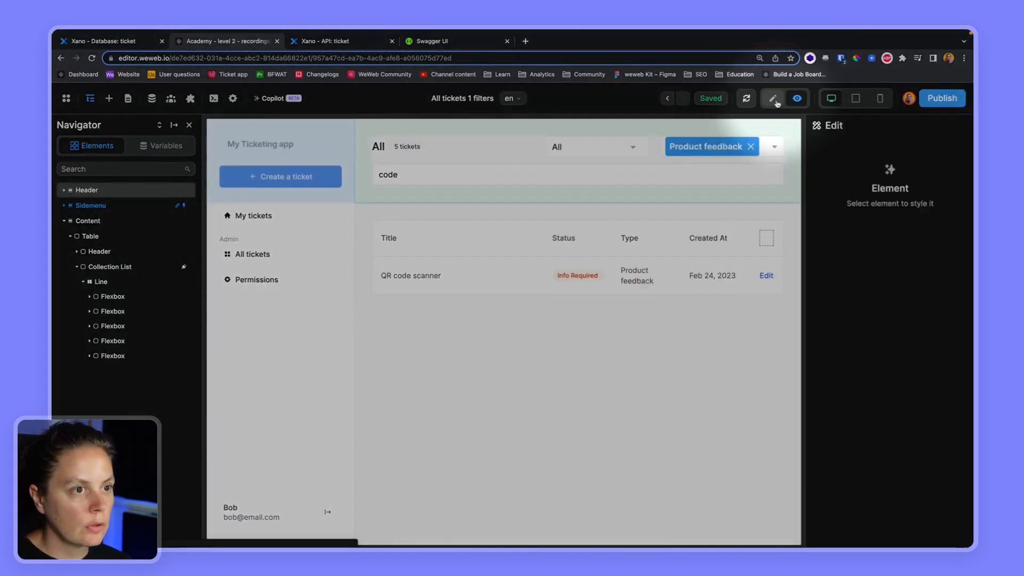
- Bind the ticket-count label to a formula starting if(total > 1, total + " tickets"
left_click(404, 147)
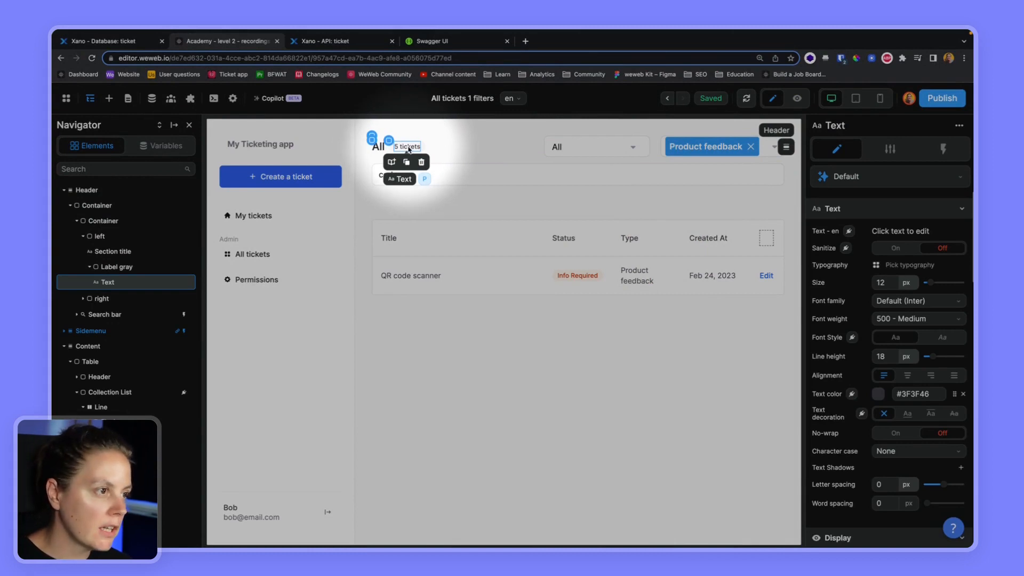
left_click(849, 232)
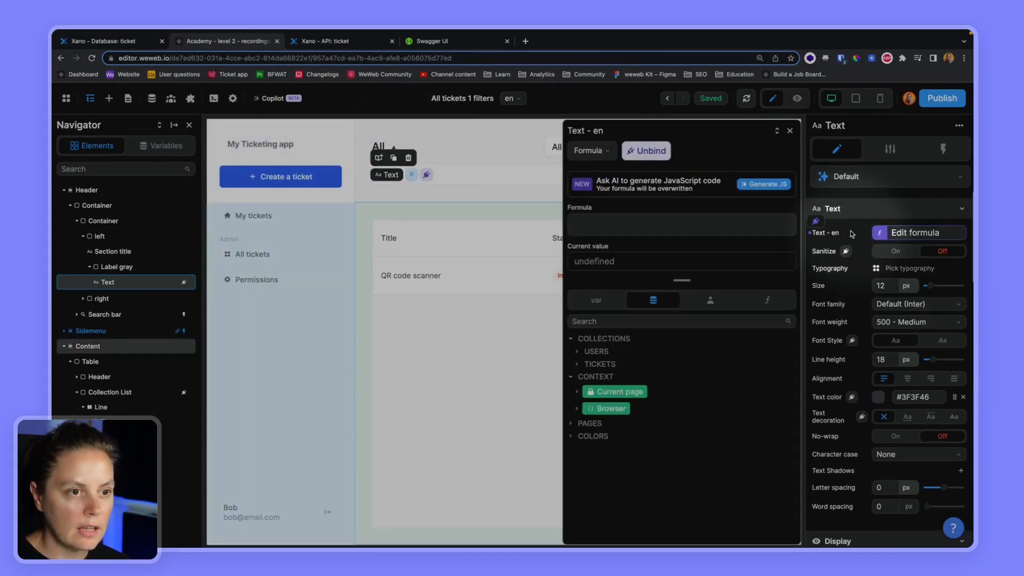
left_click(576, 364)
left_click(584, 379)
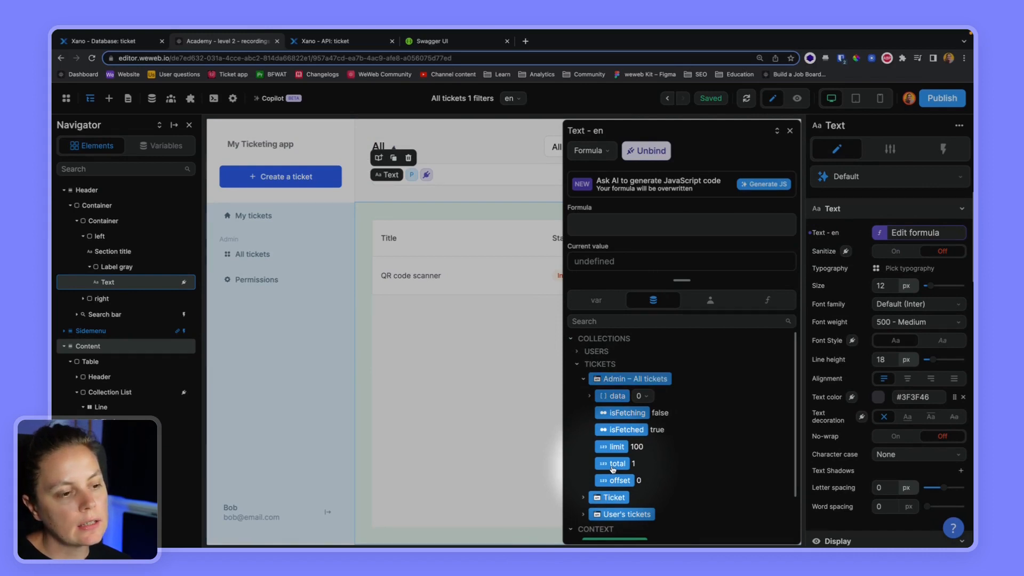
left_click(601, 230)
type("if(")
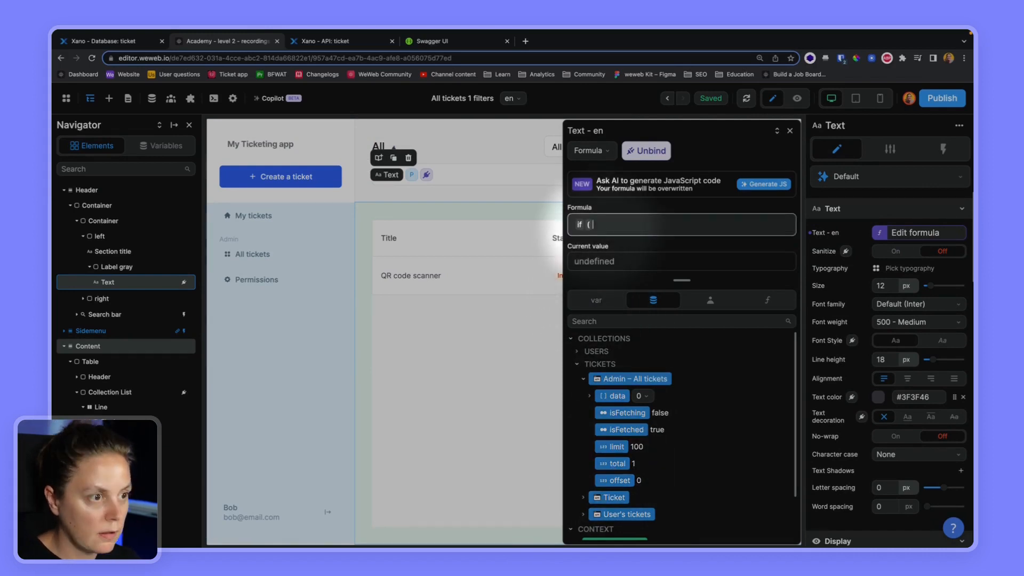
left_click(625, 464)
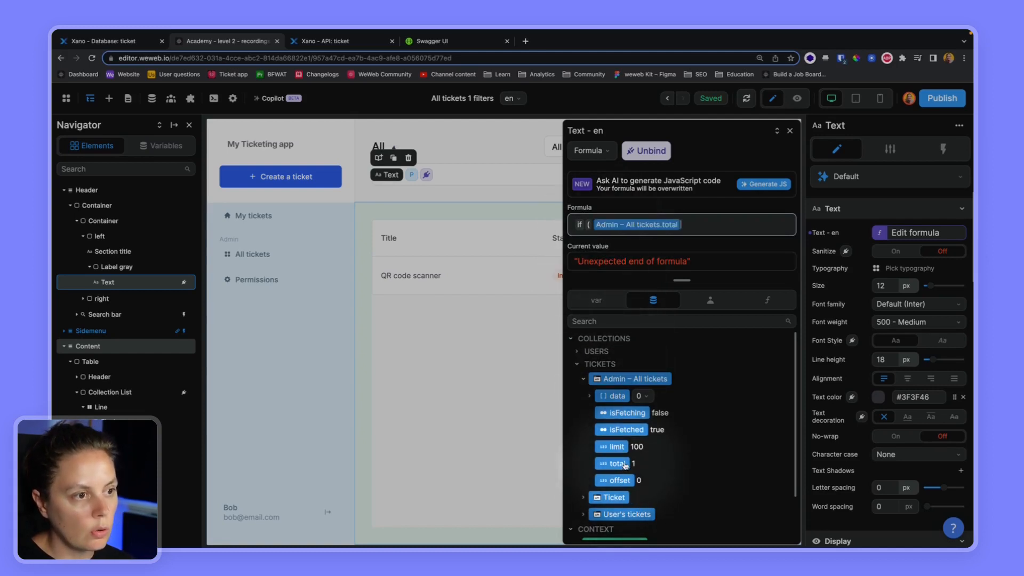
type(">")
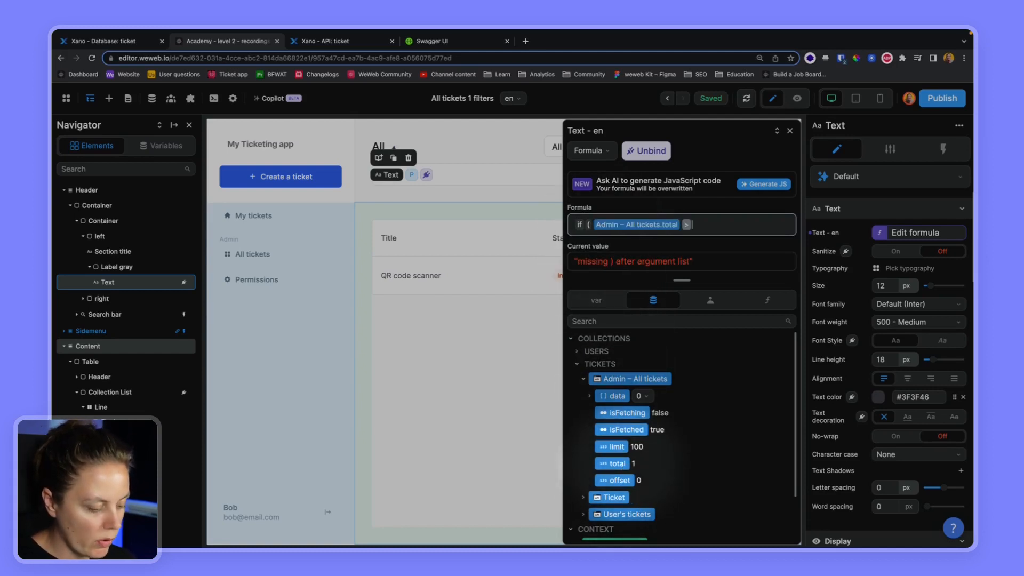
type(" 1 ,")
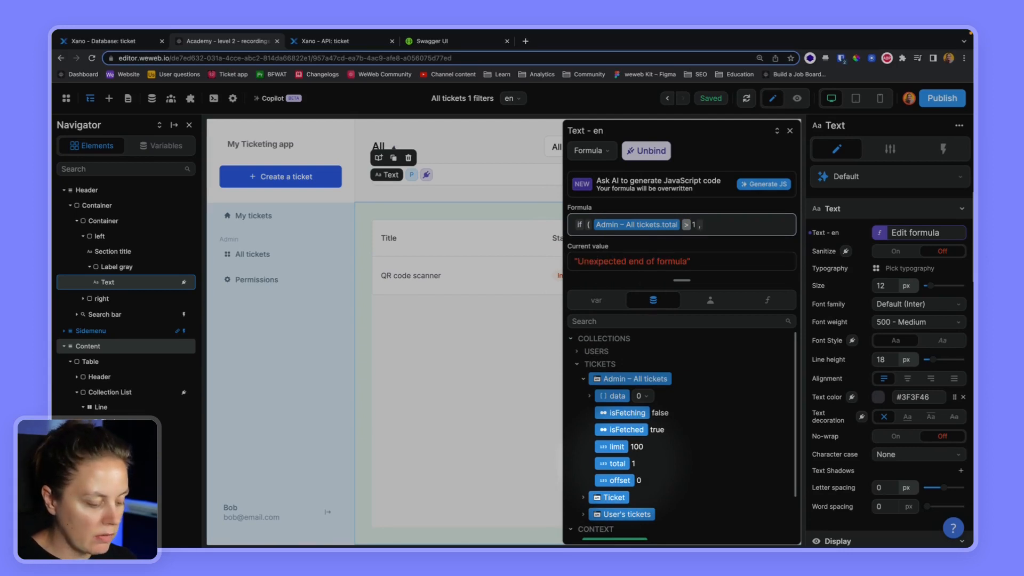
left_click(617, 463)
type("+")
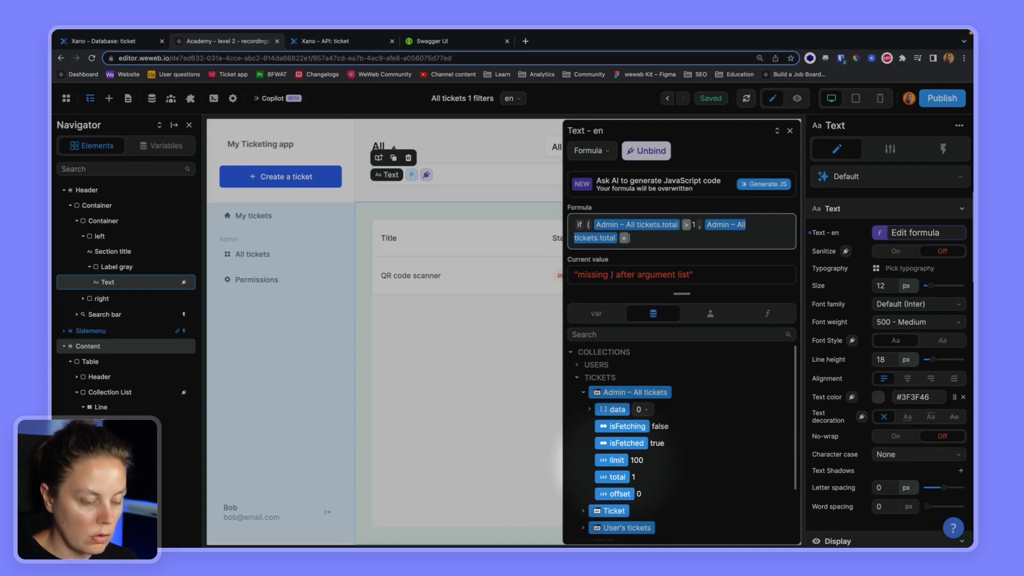
type("\" tickets\" , switch")
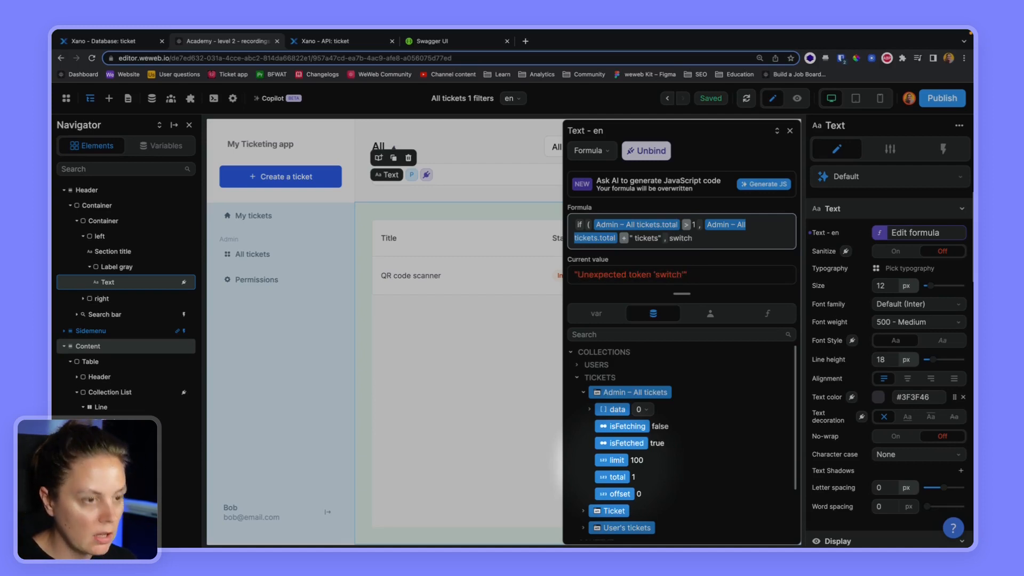
- Finish with switch(total, 0, "No tickets found", 1, "1 ticket") and close the formula
type("(")
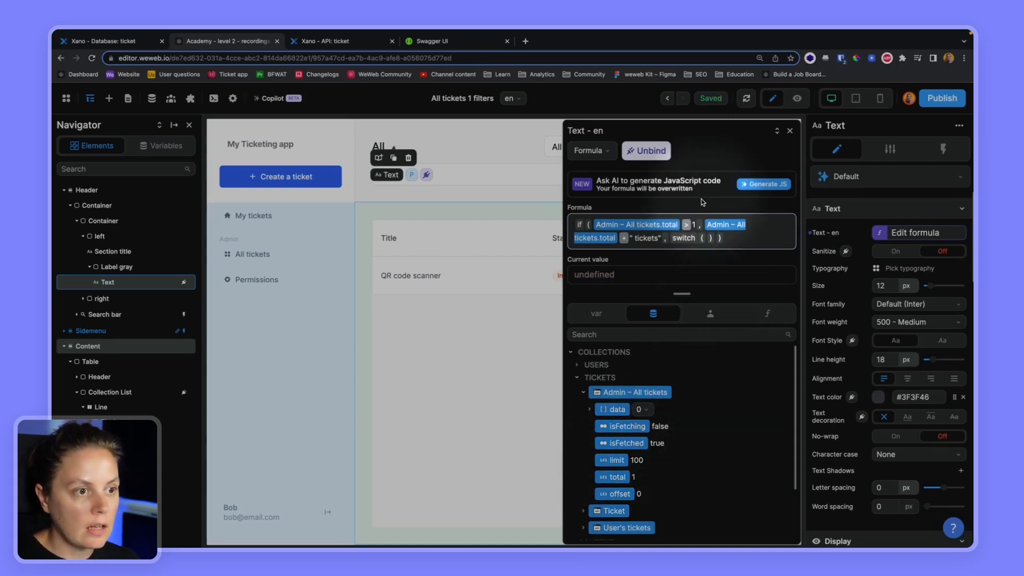
left_click(619, 477)
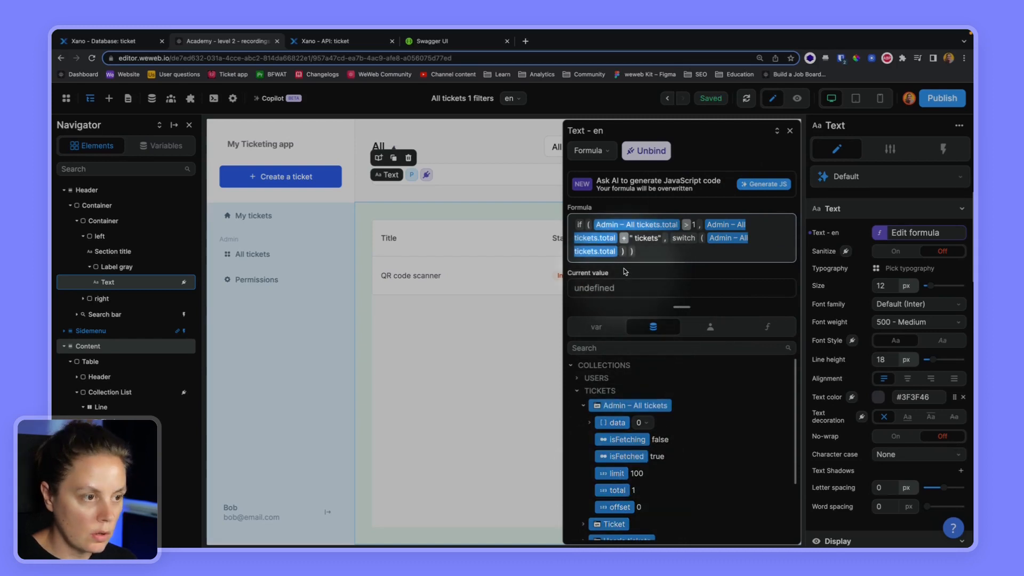
type(", 0 ")
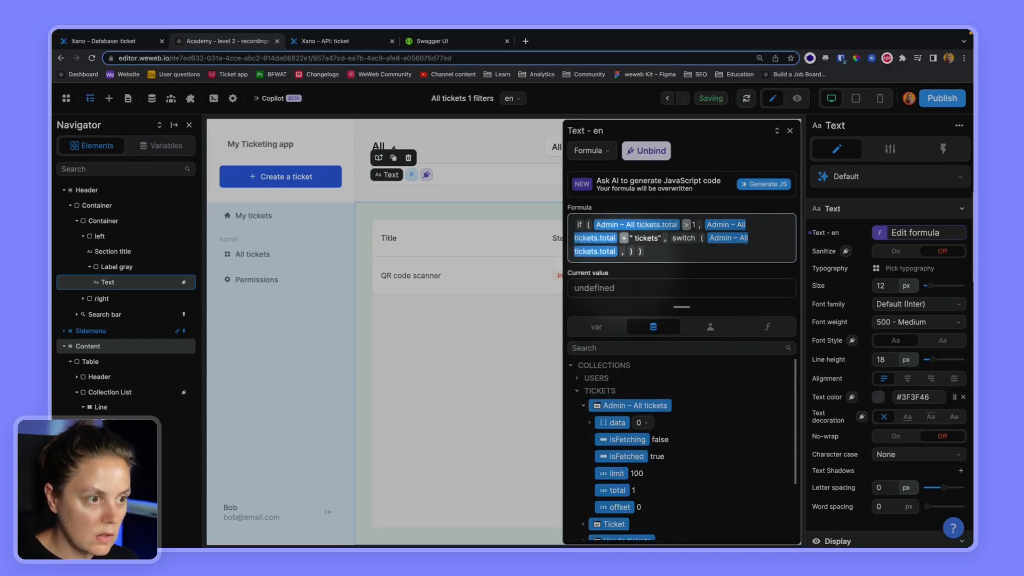
type(", \"")
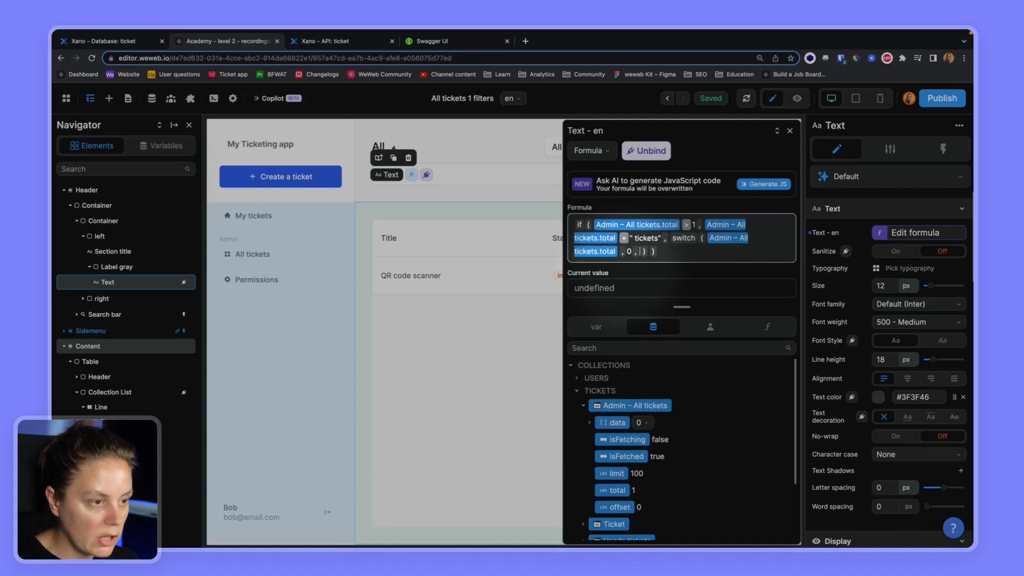
type("No ticket fou")
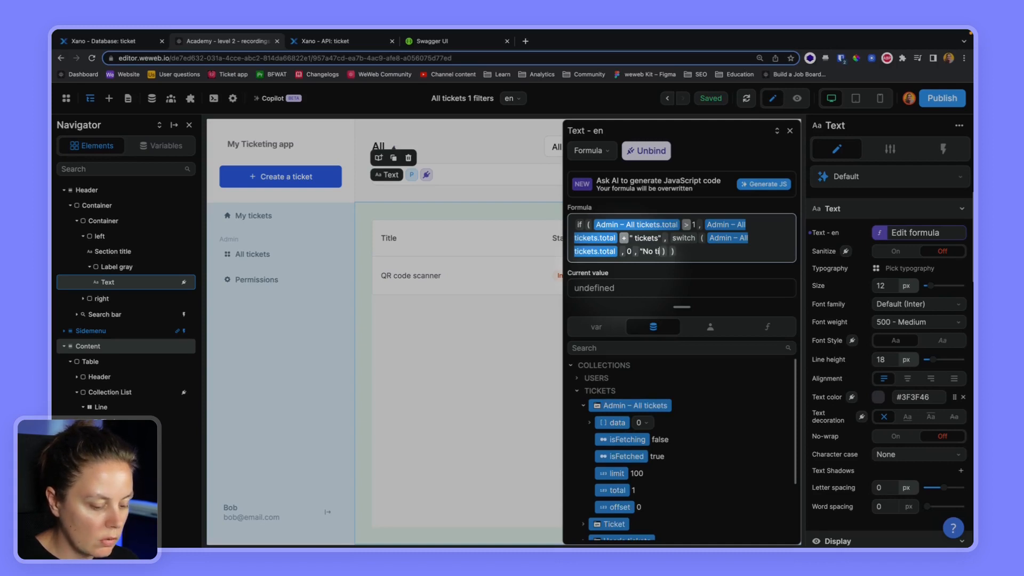
key("BackSpace")
key("BackSpace")
key("BackSpace")
key("BackSpace")
type("s found\" , ")
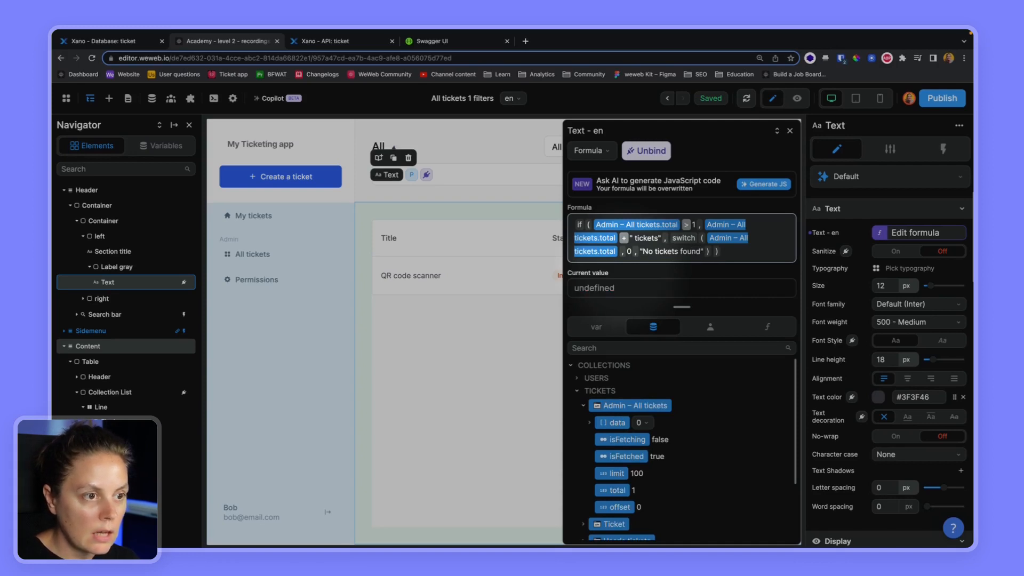
type("1 , ")
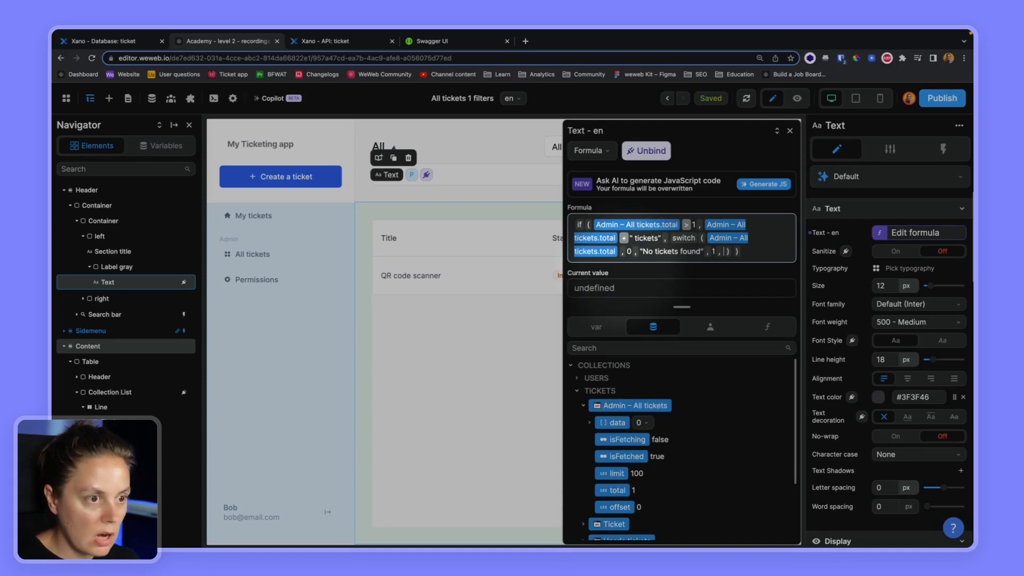
type("\"1")
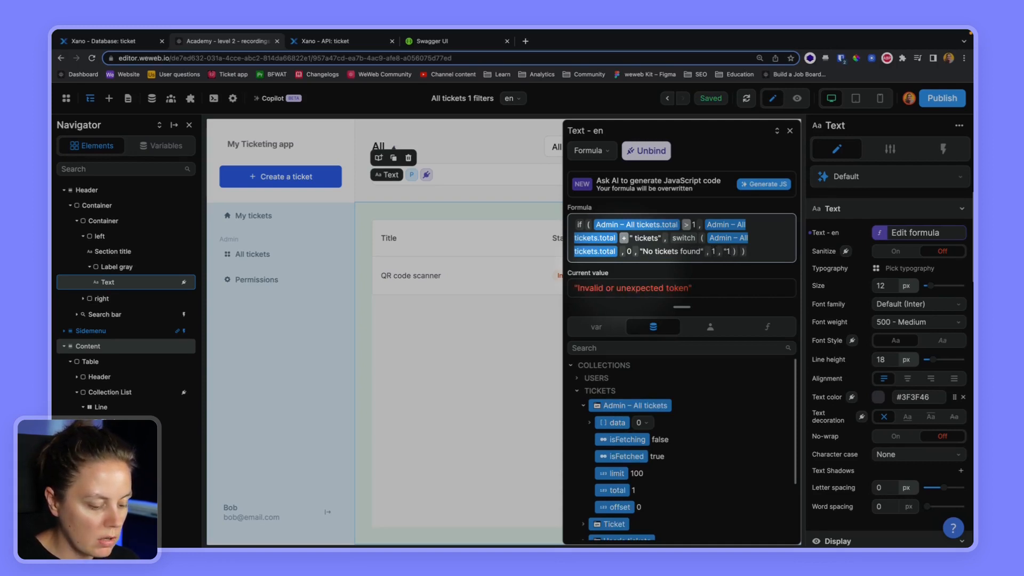
type(" ticket ")
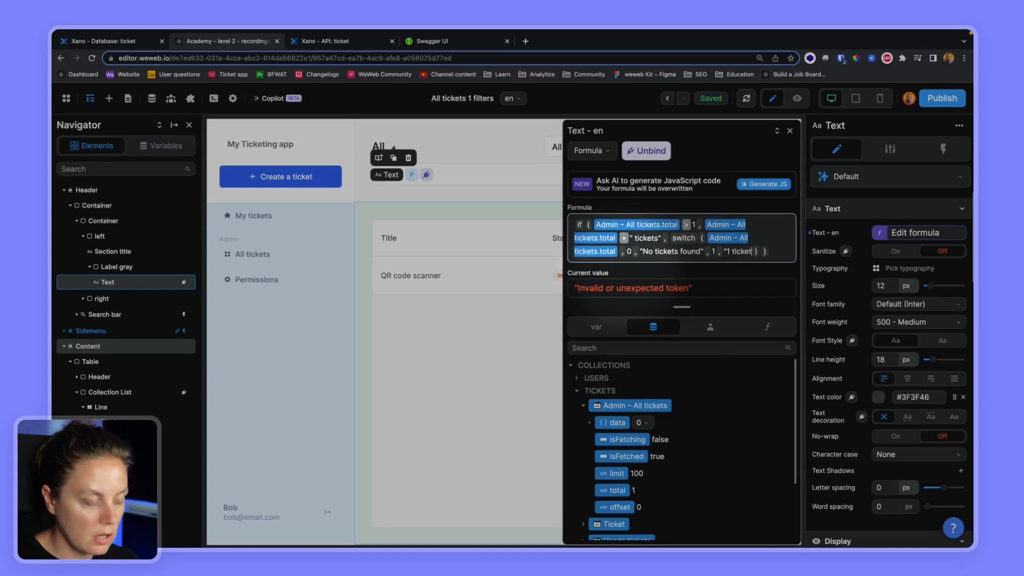
type("\"")
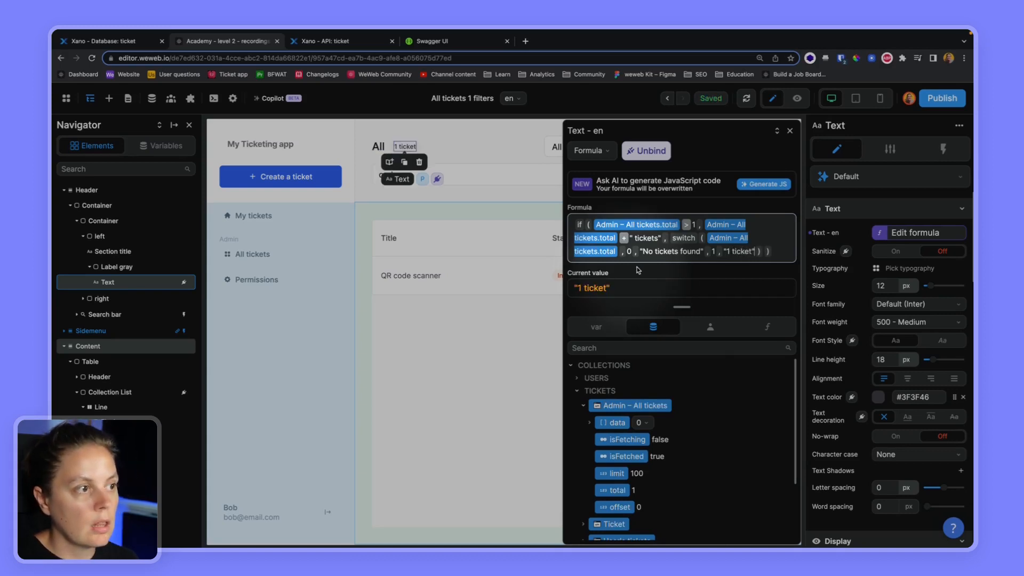
left_click(790, 132)
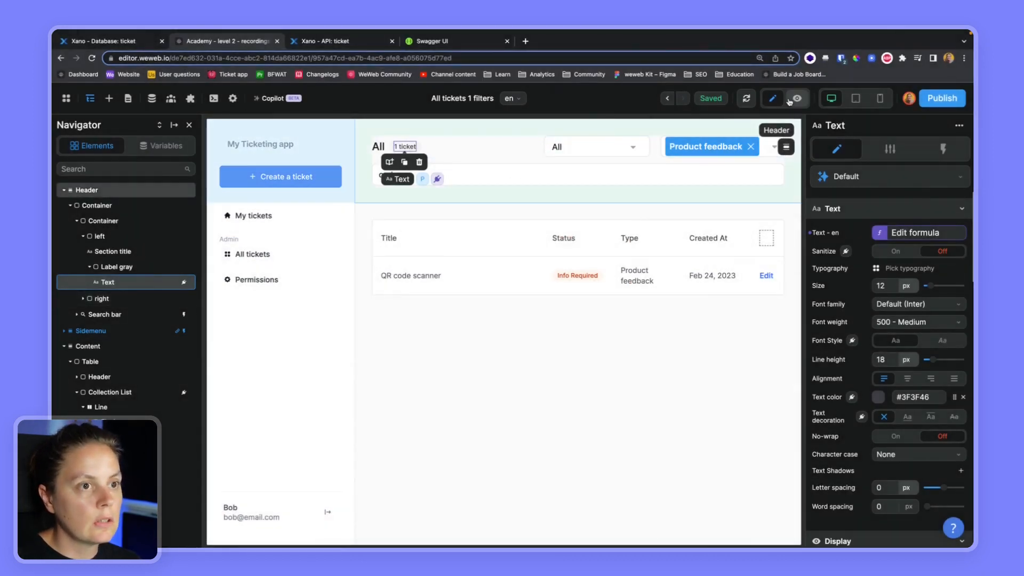
left_click(797, 98)
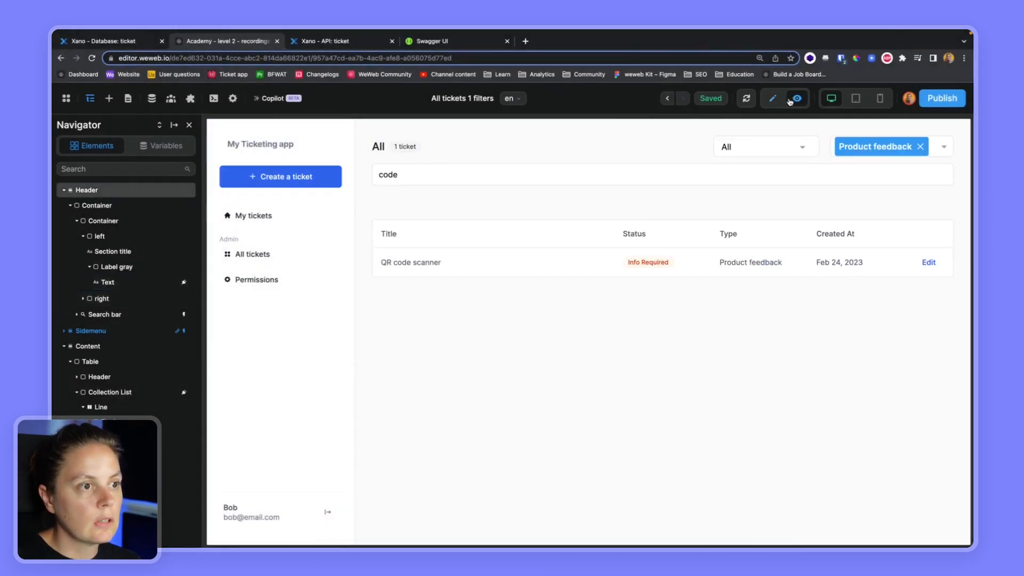
double_click(427, 175)
key("BackSpace")
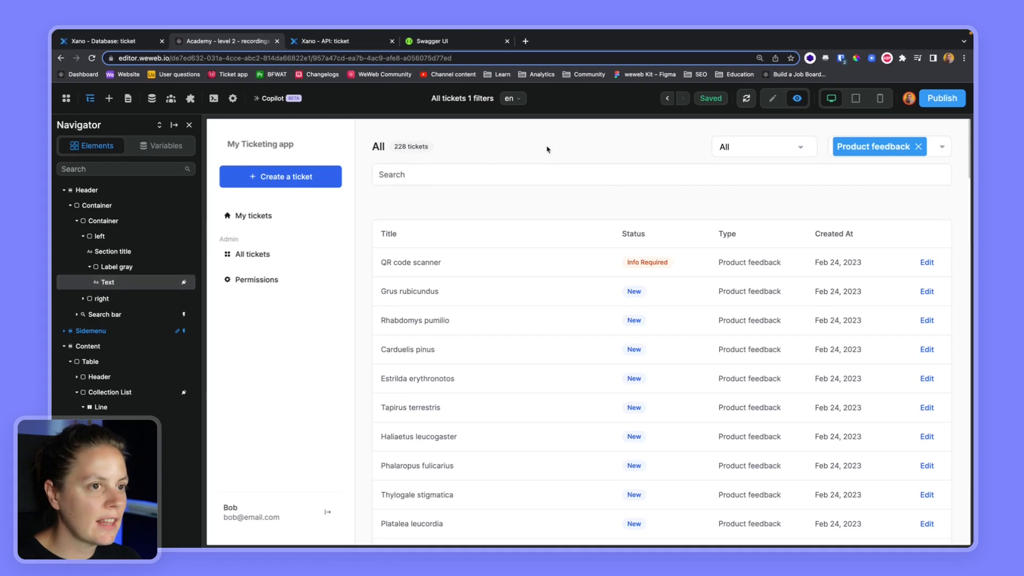
type("code")
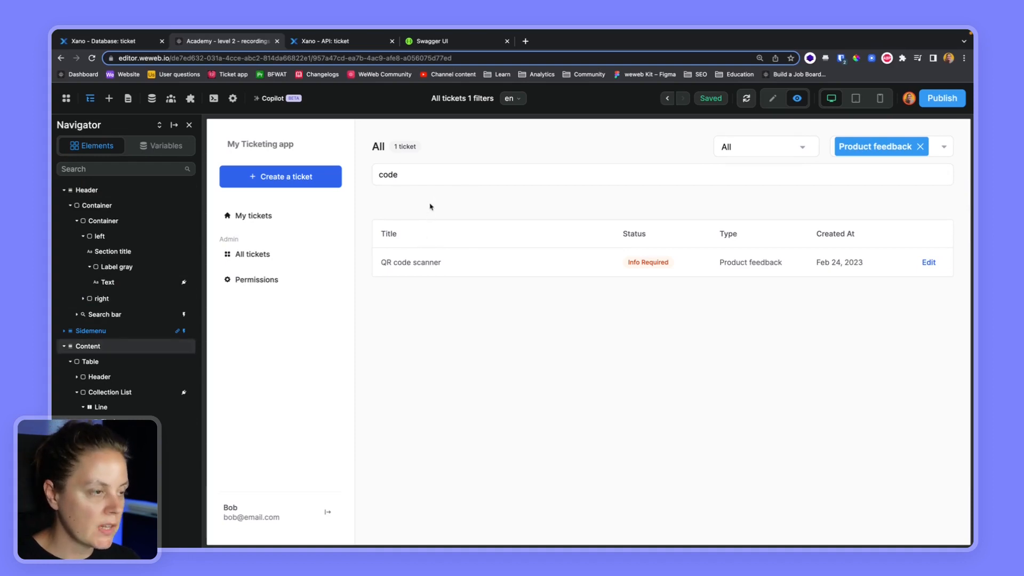
left_click(773, 99)
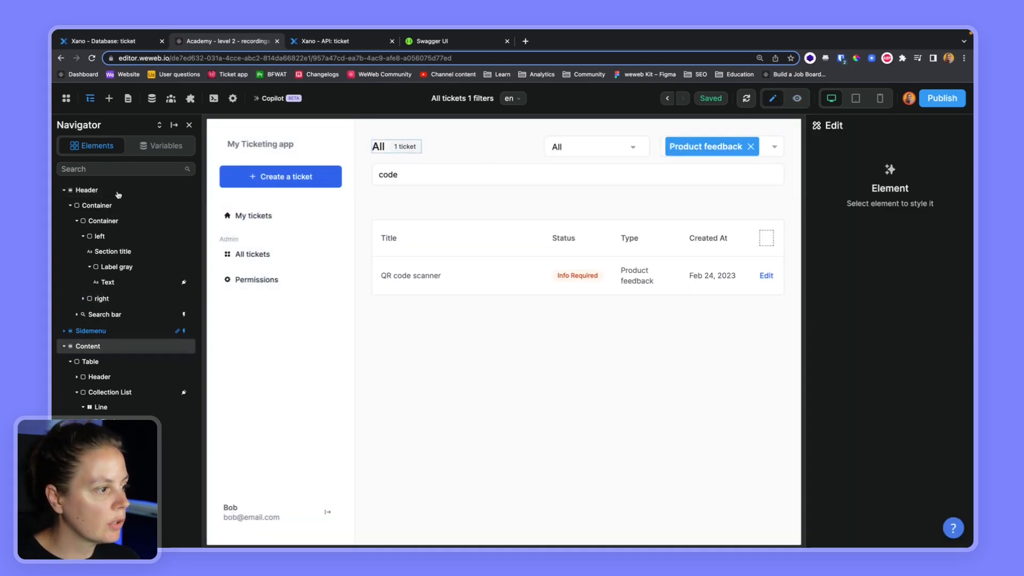
- Drag a Loader into the tickets table above the Collection List
left_click(109, 98)
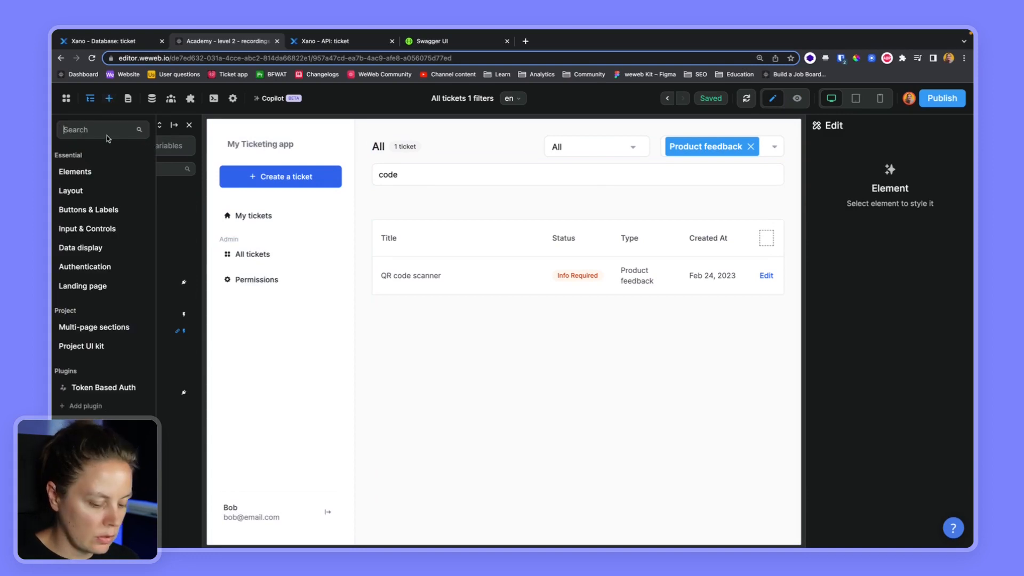
type("loader")
left_click_drag(190, 168, 114, 398)
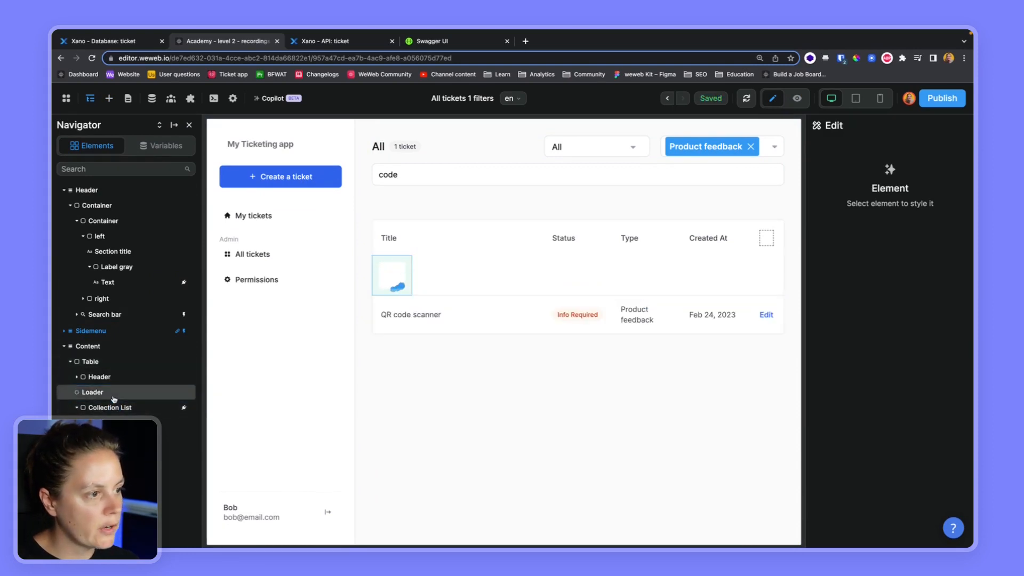
- Colour the Loader Blue 600 and set its Align Self to center
left_click(107, 398)
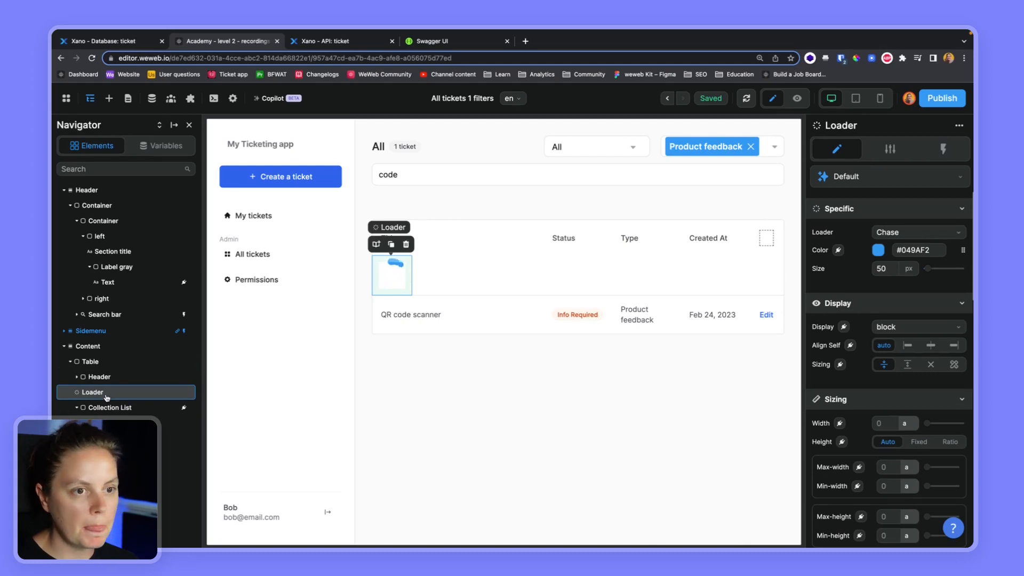
left_click(963, 250)
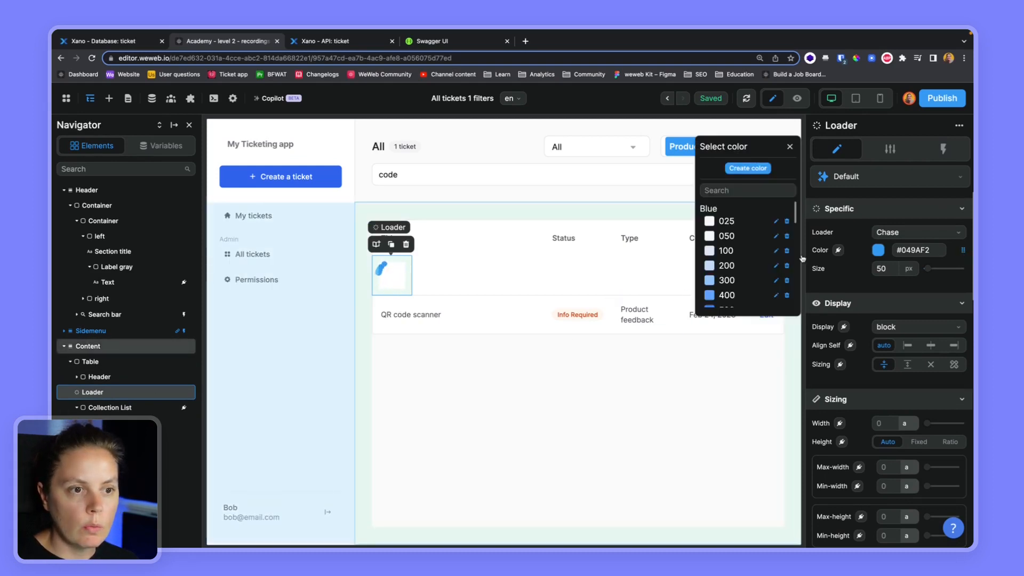
scroll(735, 275, "down", 1)
left_click(727, 289)
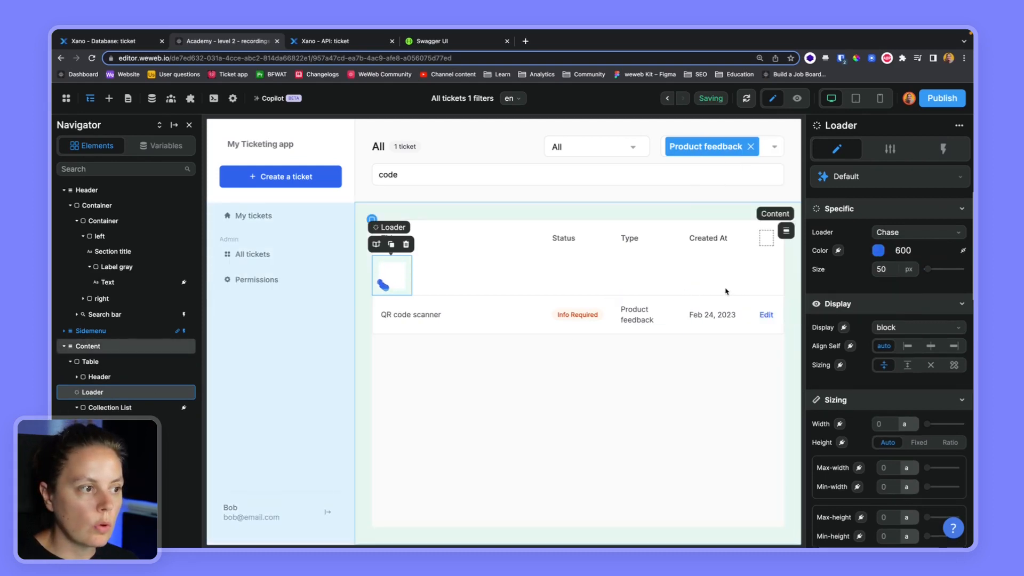
left_click(935, 348)
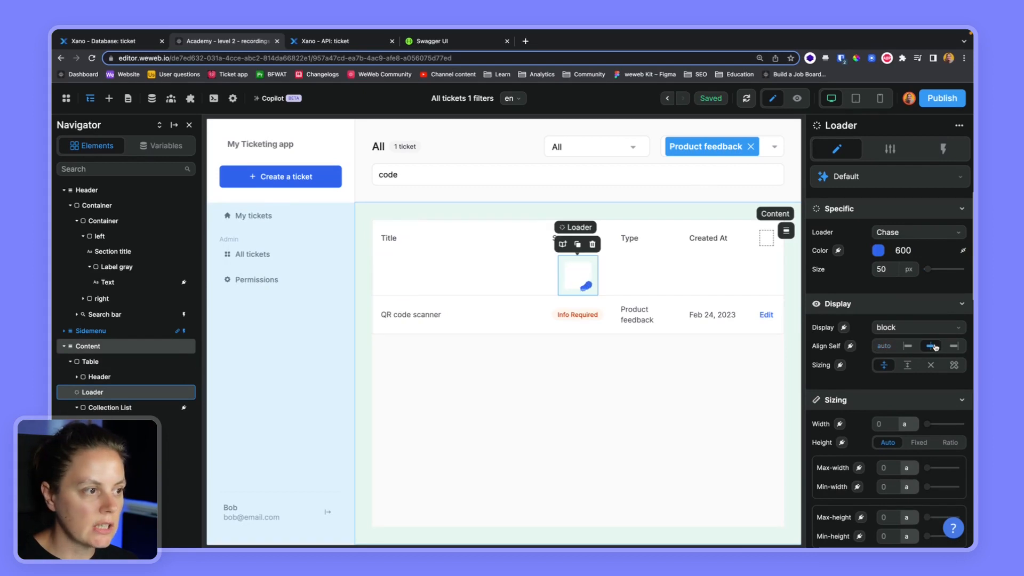
left_click(890, 149)
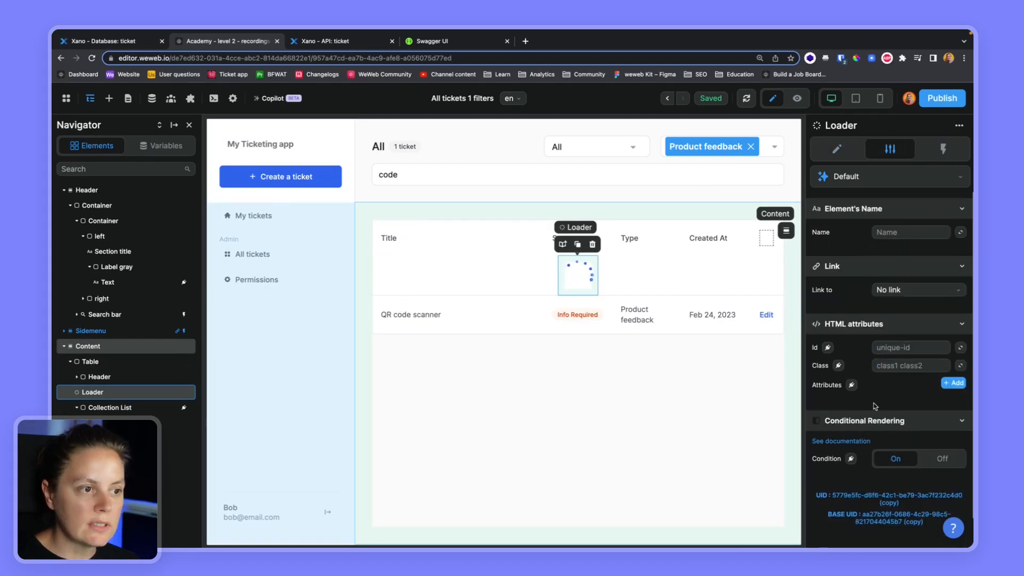
scroll(880, 416, "down", 1)
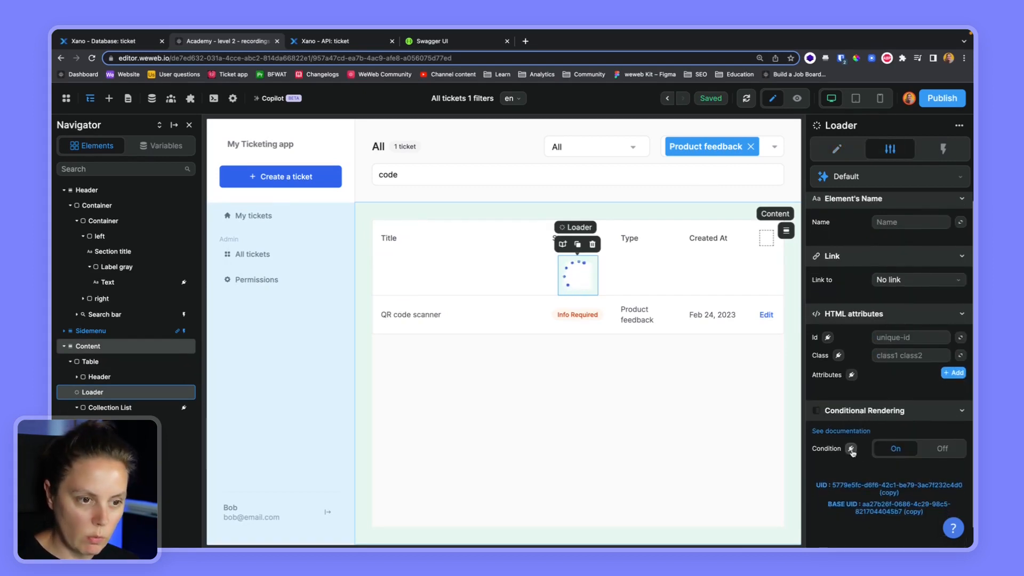
- Bind the Loader's rendering condition to Admin – All tickets.isFetching
left_click(851, 449)
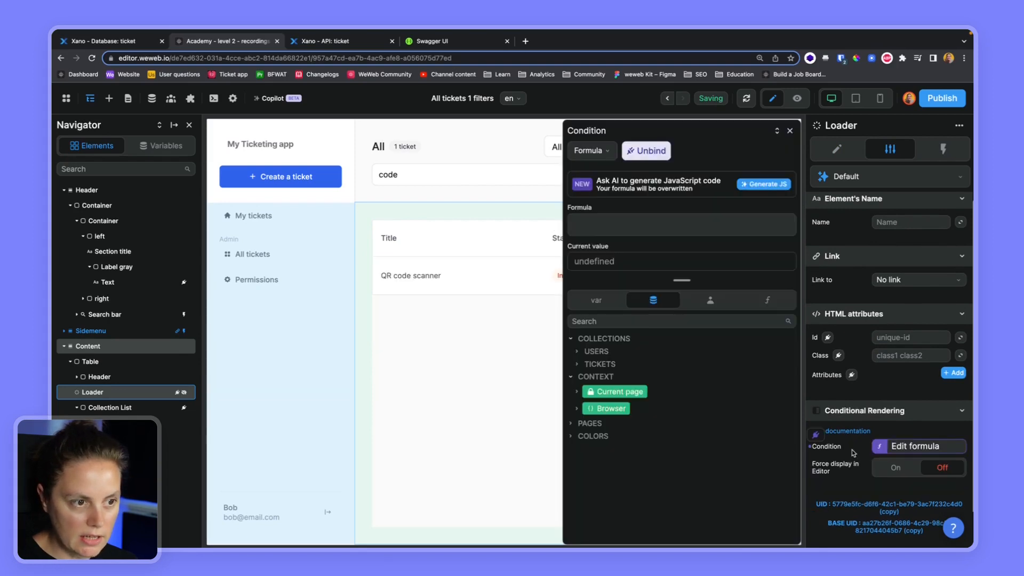
left_click(577, 365)
left_click(584, 379)
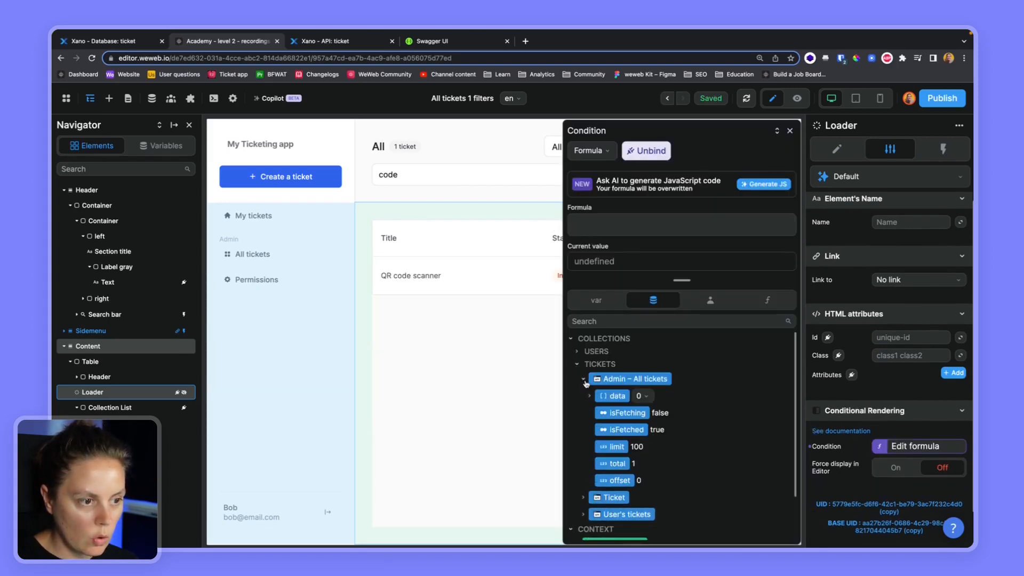
left_click(627, 413)
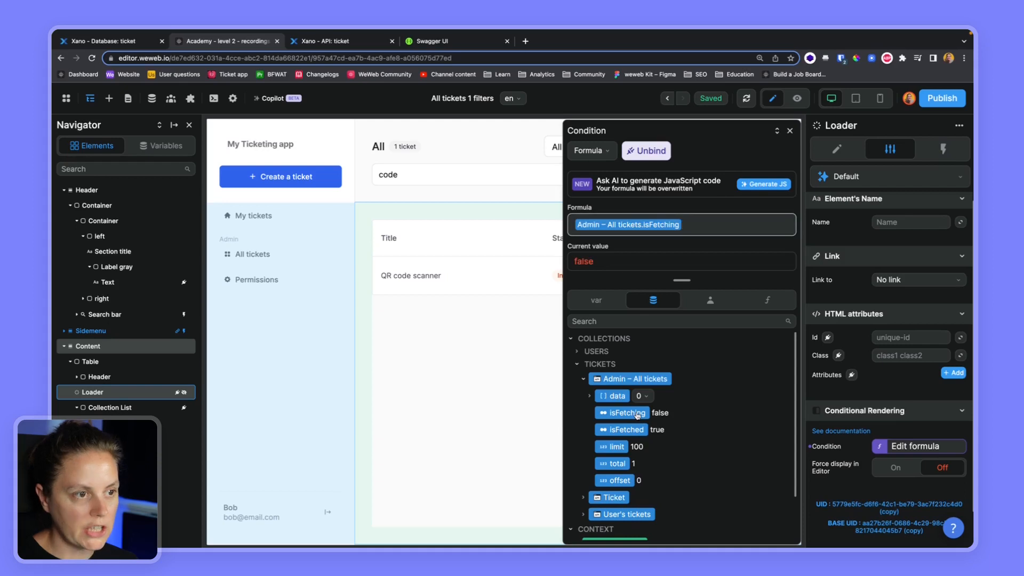
left_click(790, 131)
- Bind the ticket Collection List's rendering condition to Admin – All tickets.isFetched
left_click(109, 408)
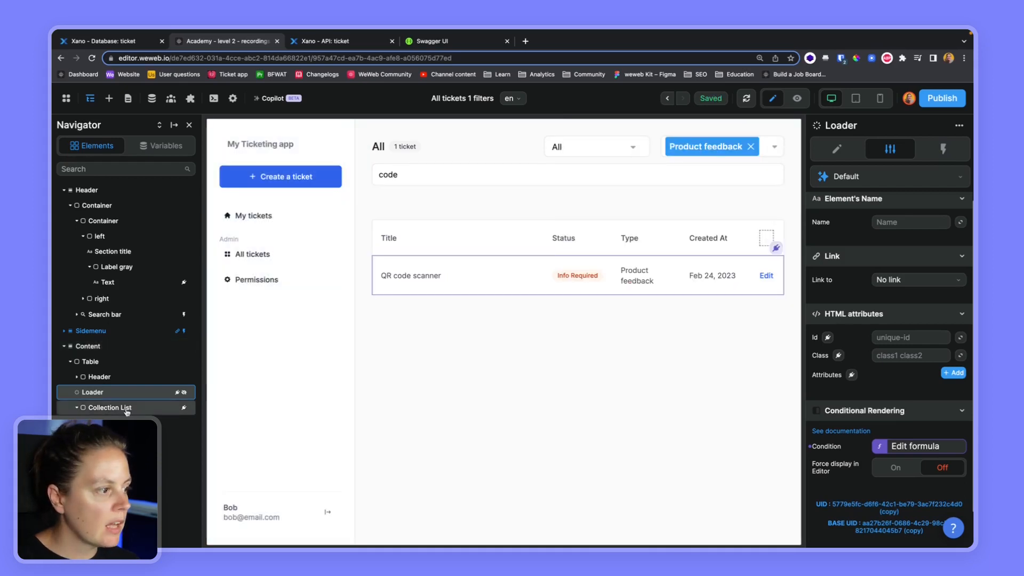
left_click(851, 447)
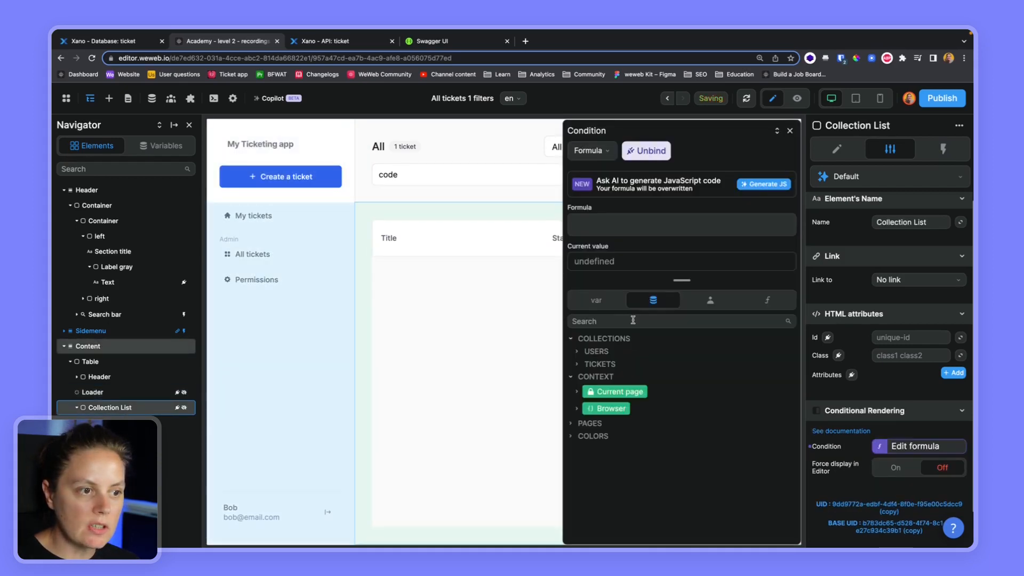
left_click(578, 364)
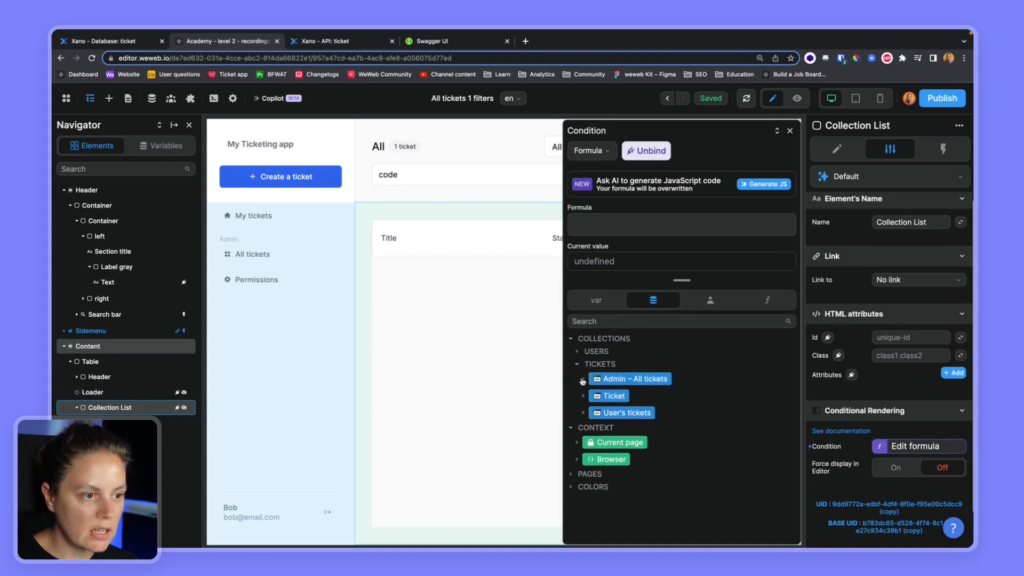
left_click(582, 379)
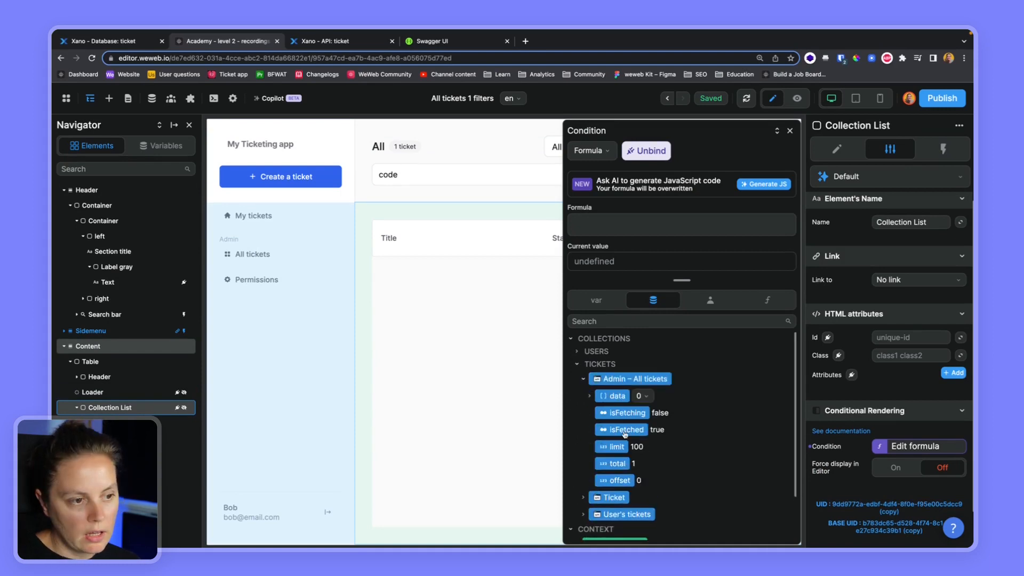
left_click(625, 430)
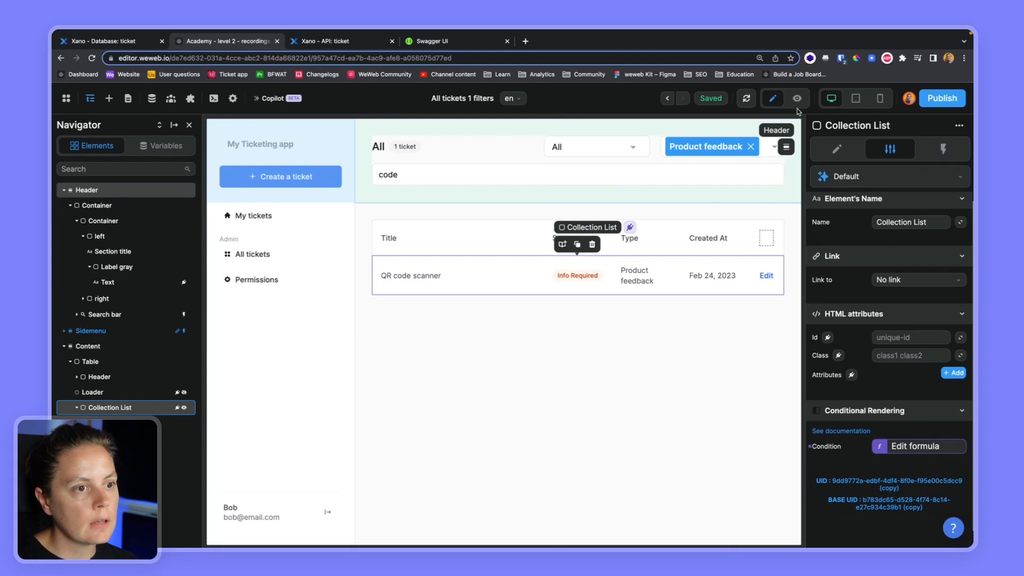
- In preview mode, empty the search field and set the status filter to New
left_click(797, 99)
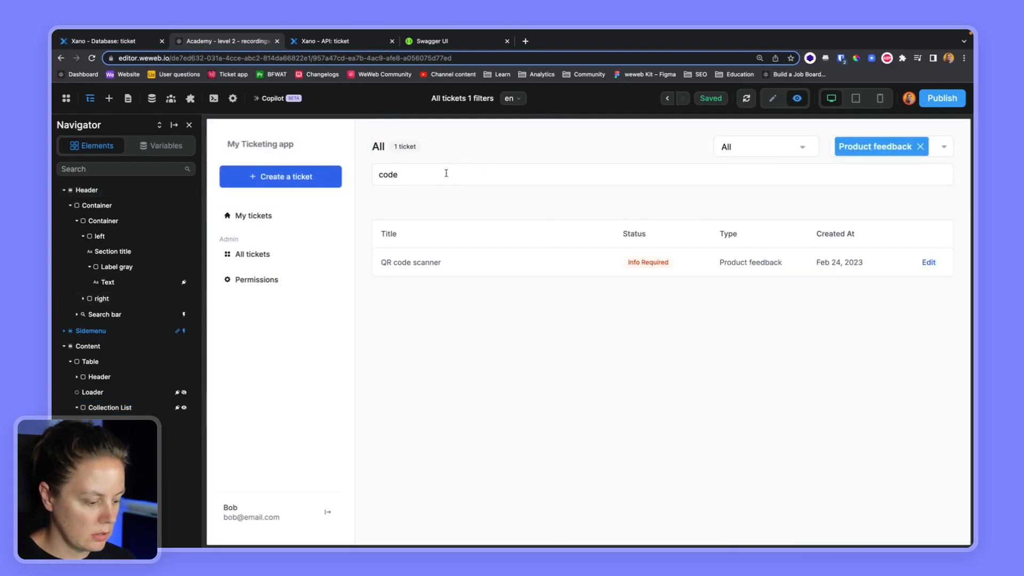
key("BackSpace")
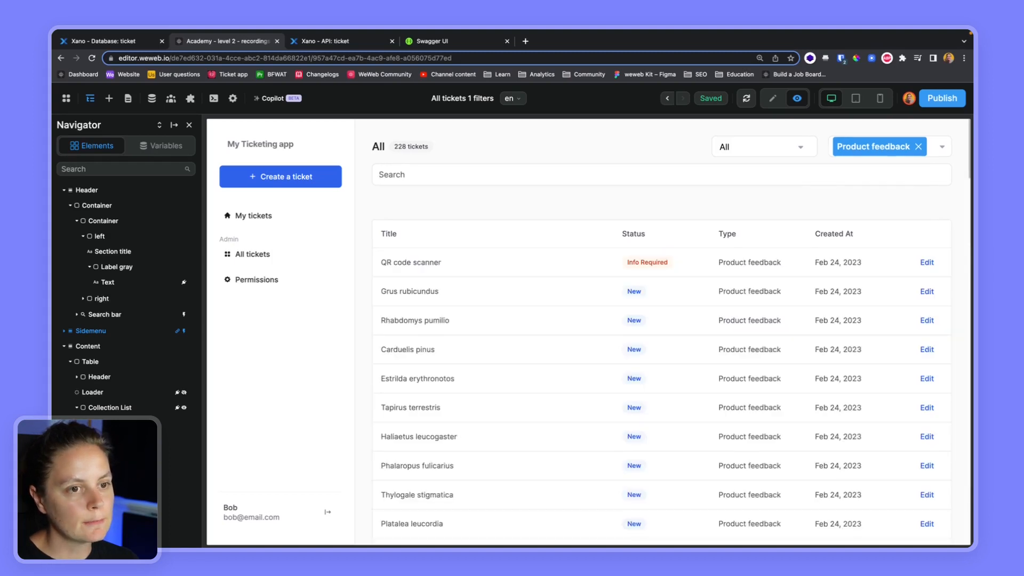
left_click(757, 147)
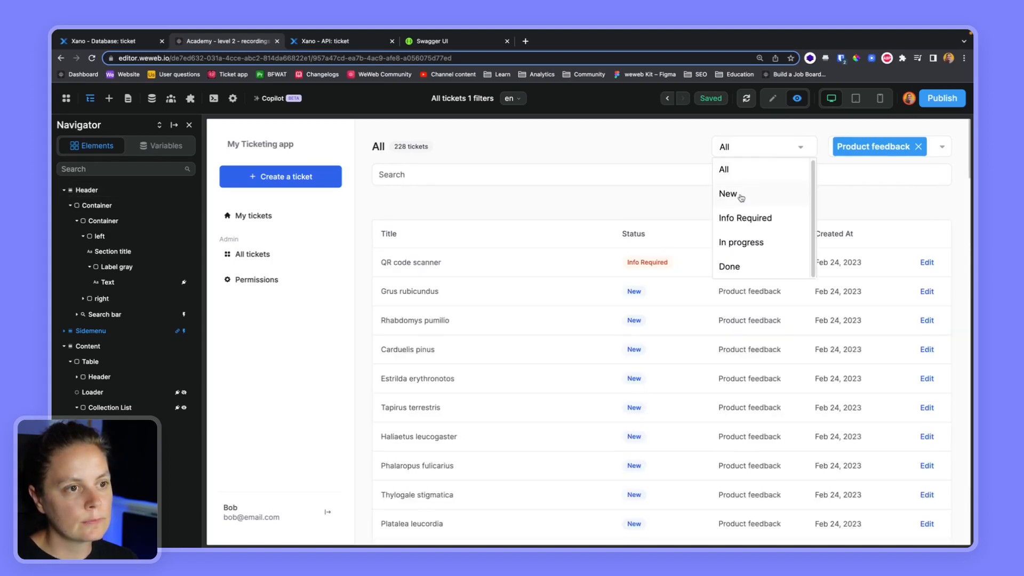
left_click(738, 197)
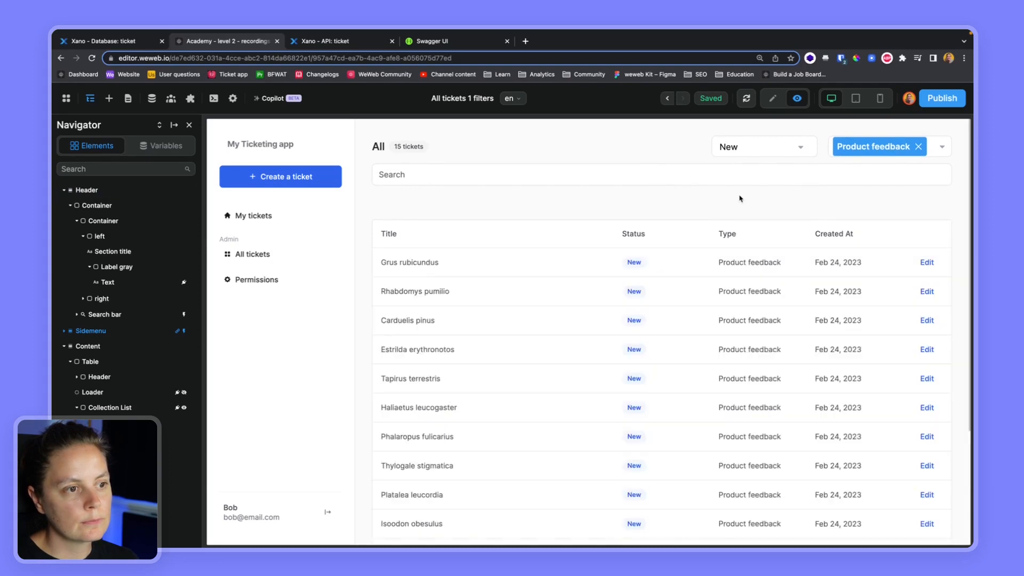